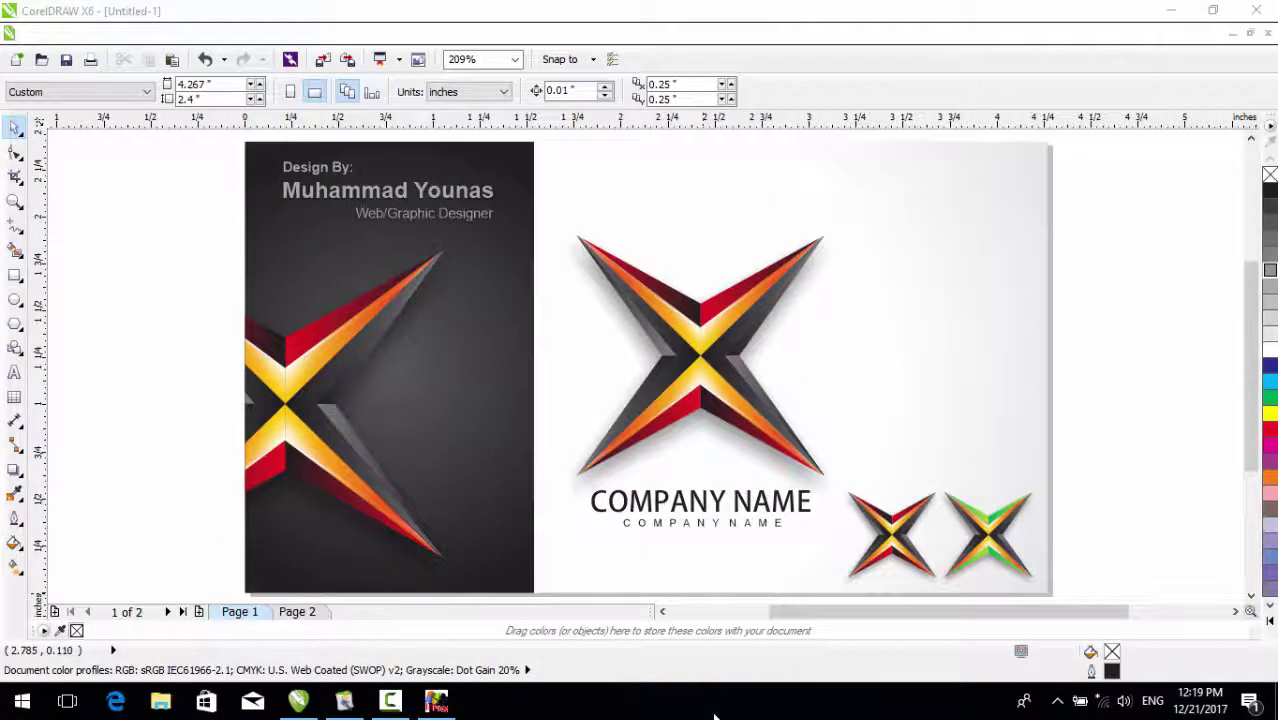
Move all the finished X logo artwork off the page into the empty workspace on its left side
left_click(1152, 493)
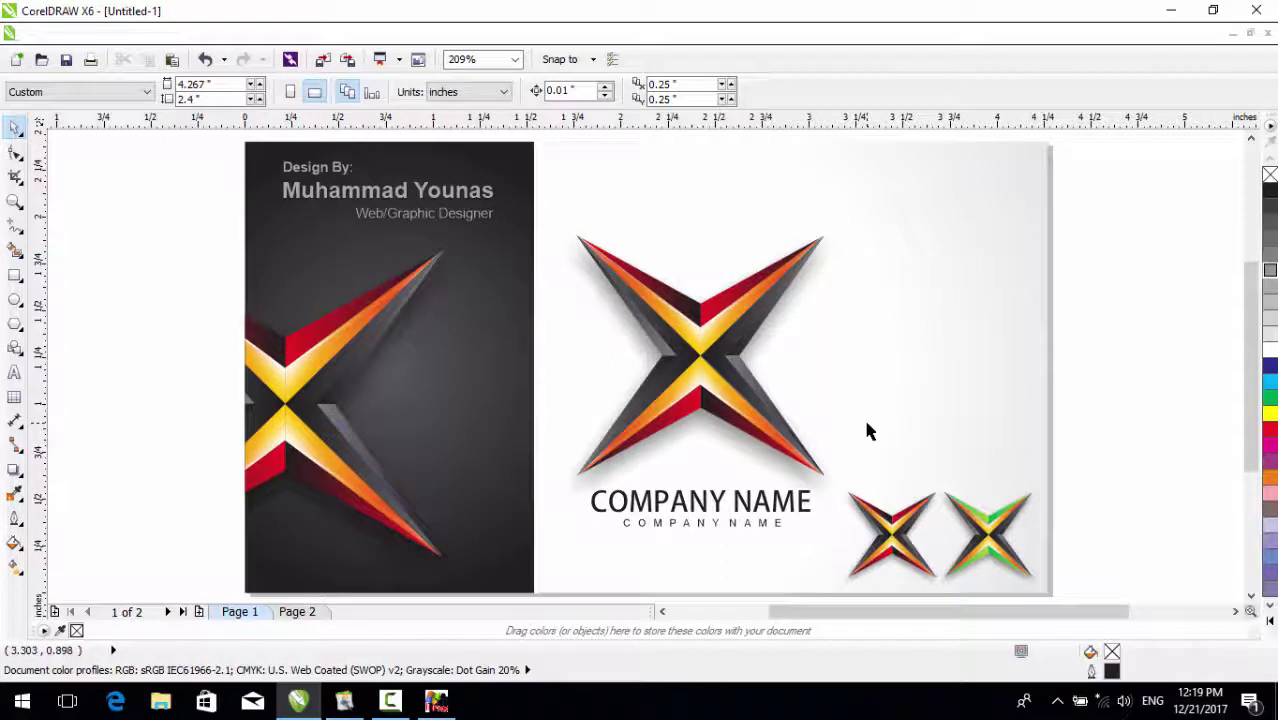
scroll(1086, 373, "down", 2)
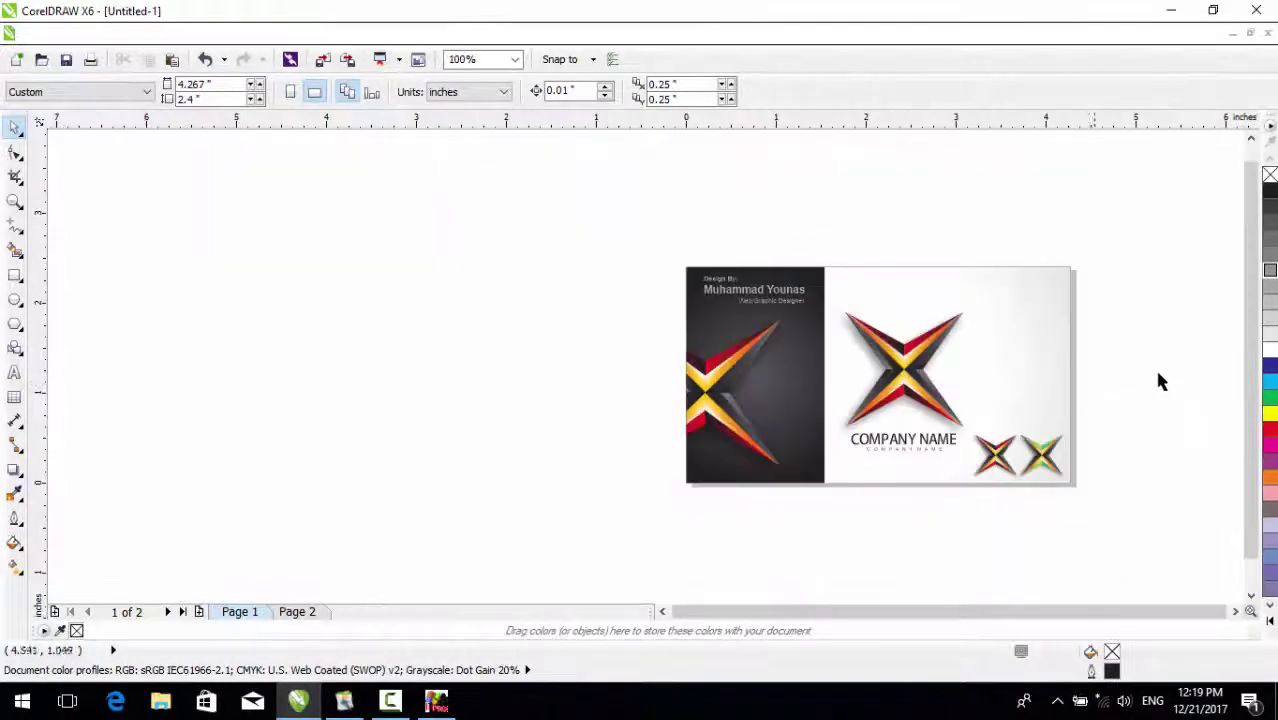
left_click_drag(1096, 224, 553, 516)
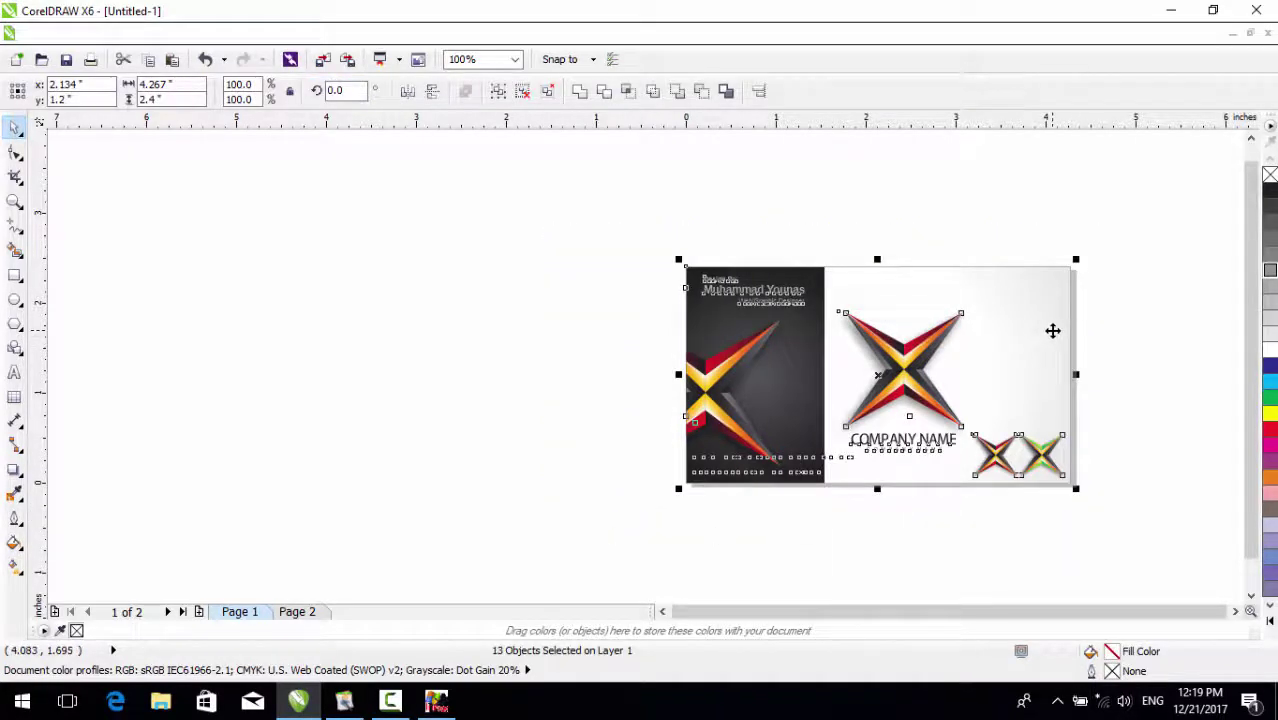
left_click_drag(1049, 329, 604, 346)
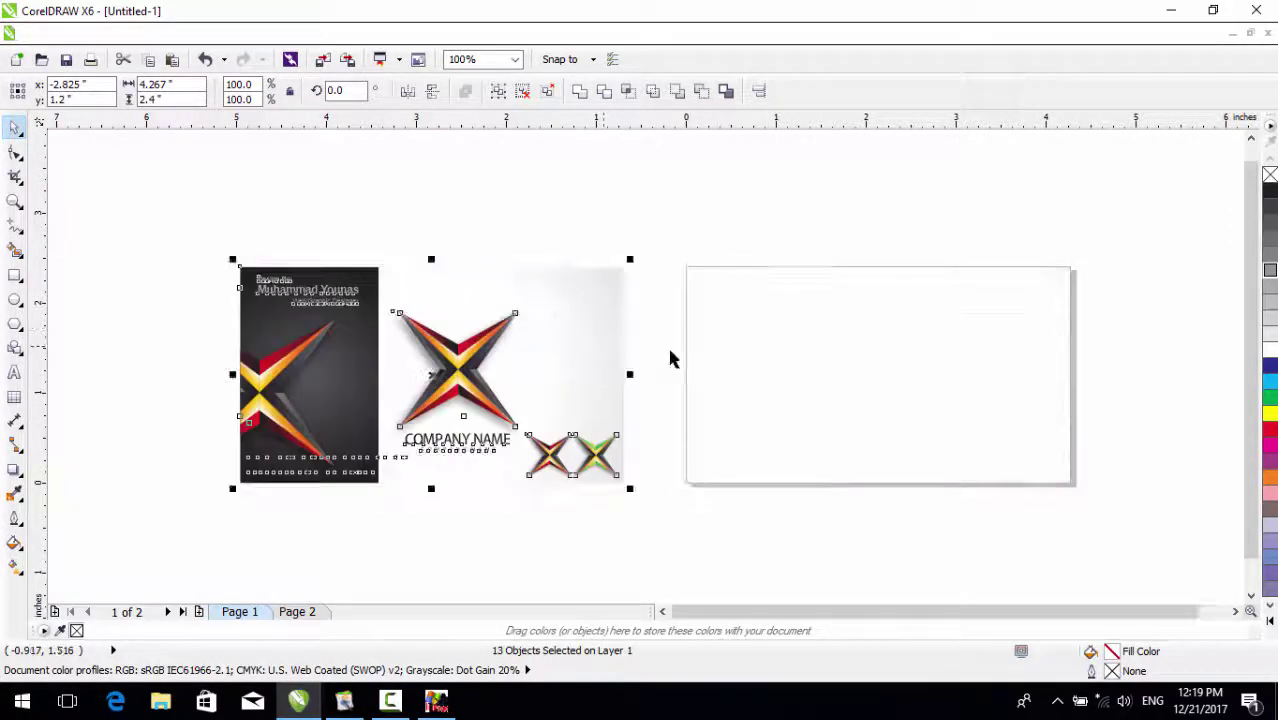
left_click(1164, 417)
Add the artistic text "X" in Arial near the middle of the empty page
left_click_drag(656, 214, 1133, 491)
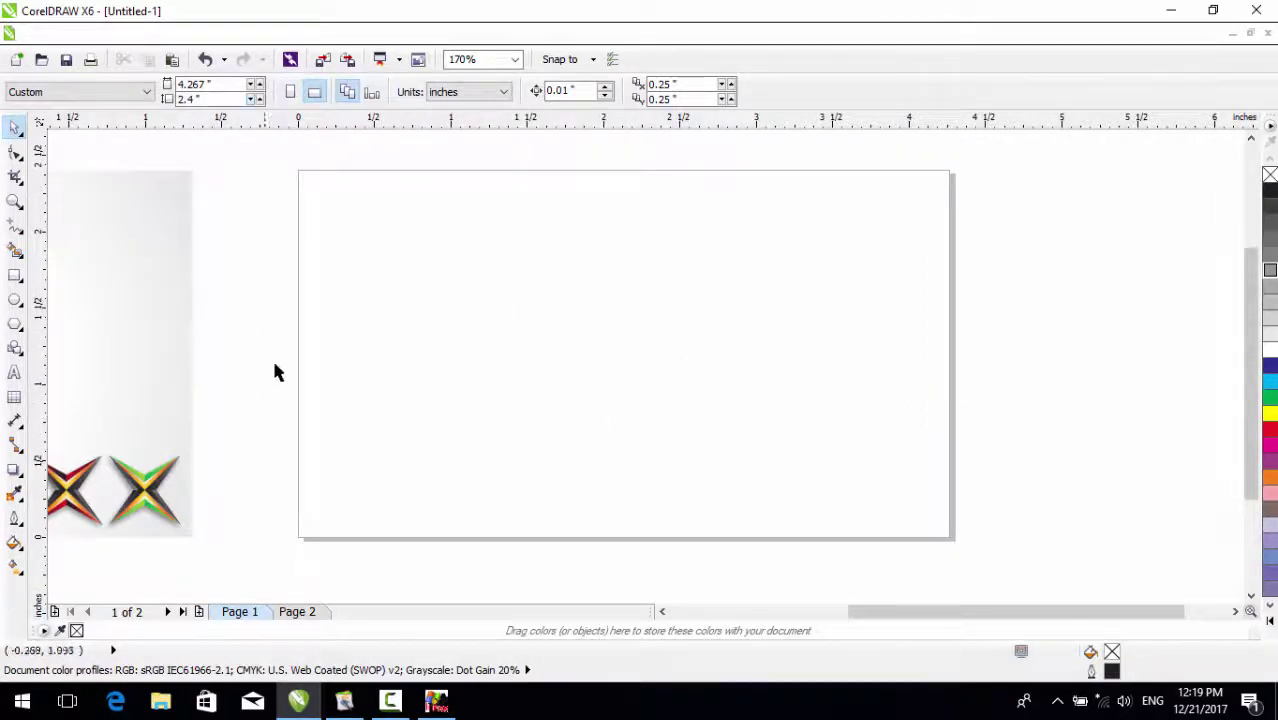
left_click(14, 373)
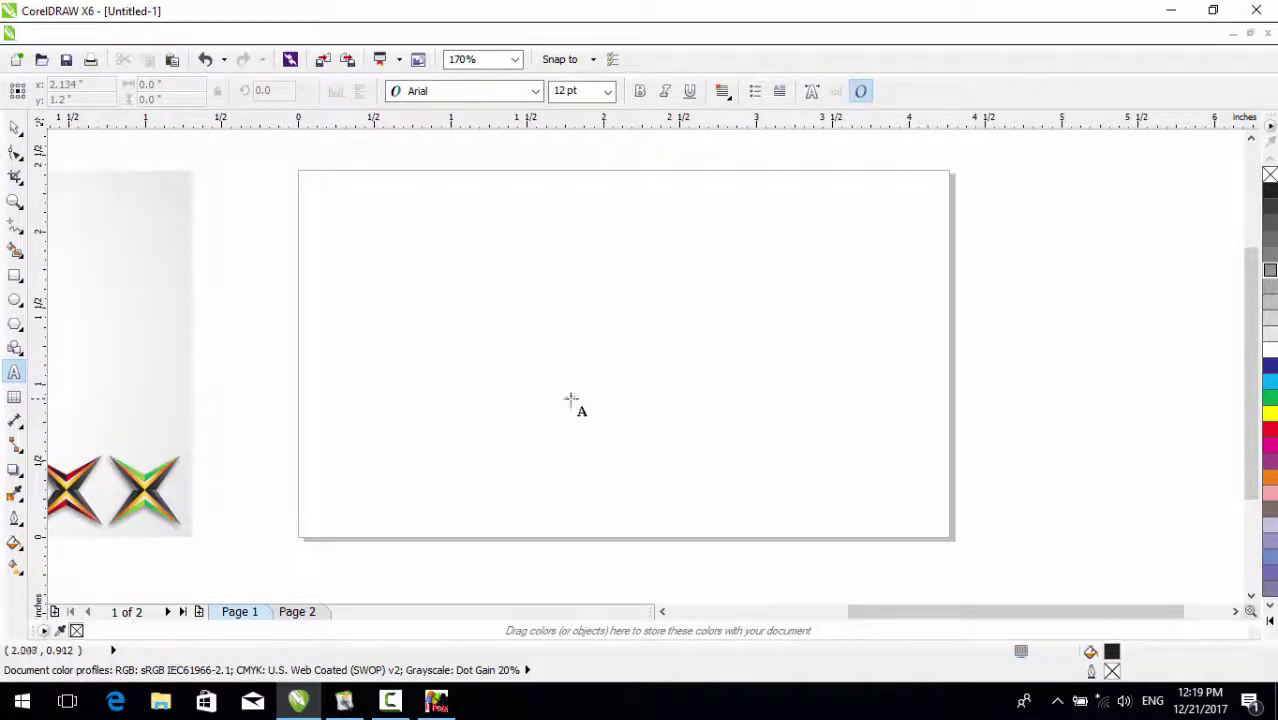
left_click(615, 379)
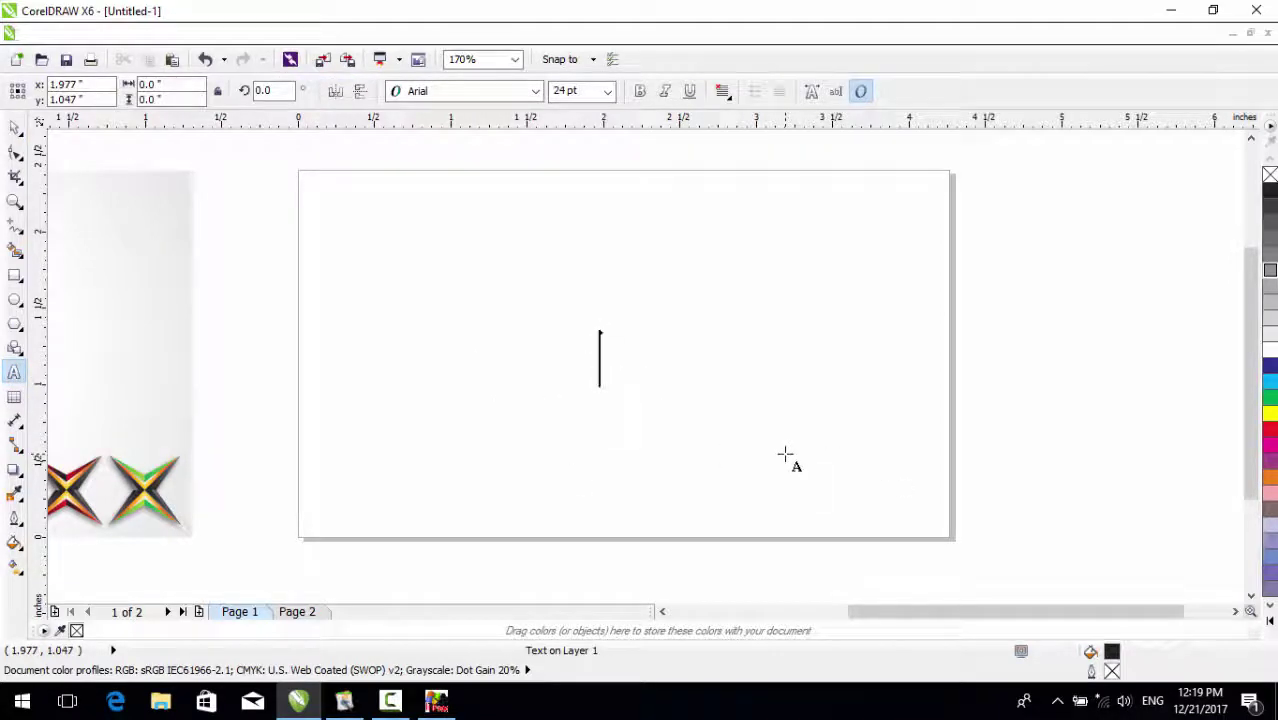
type("X")
left_click(14, 127)
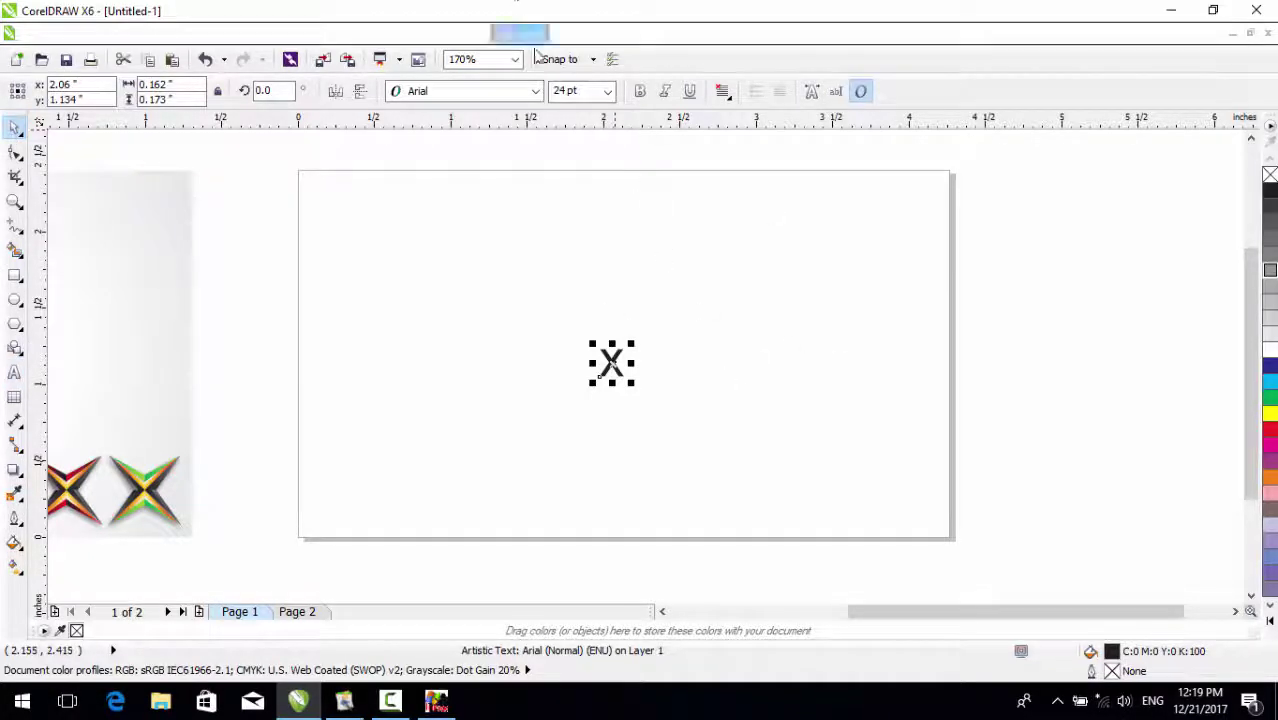
Set the letter X to 200 pt and center it on the page
left_click(581, 91)
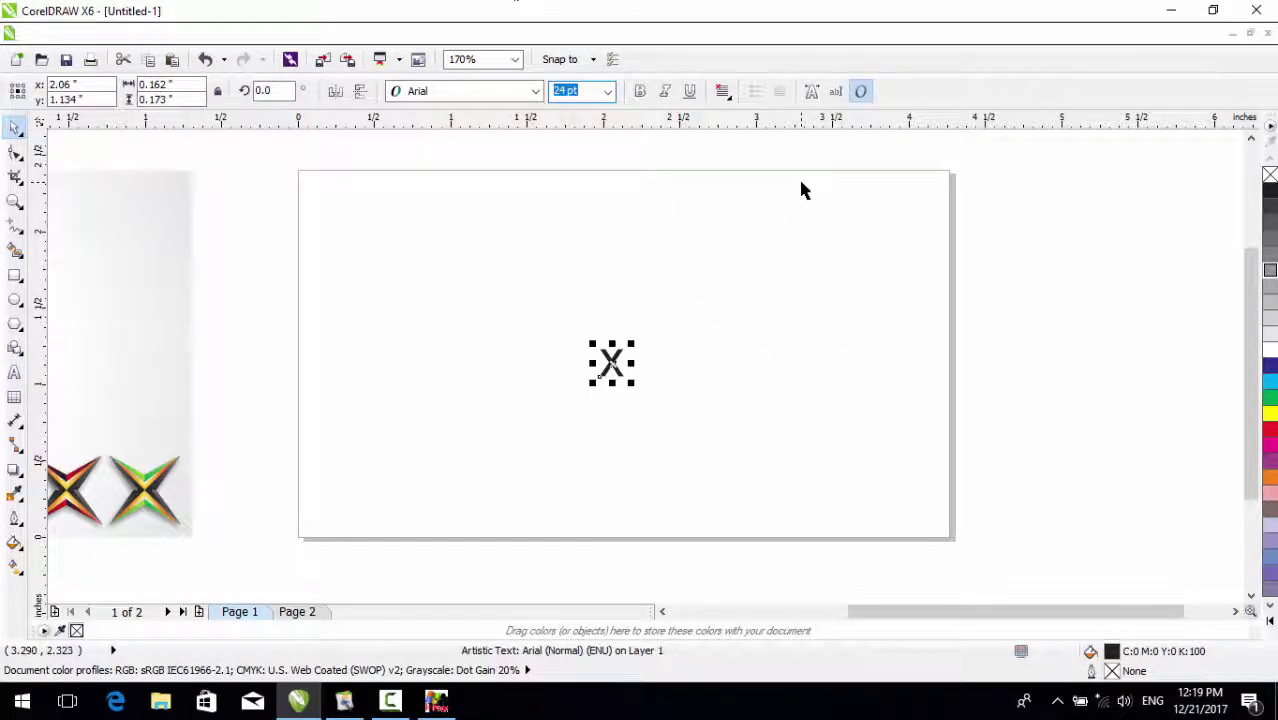
type("200")
key("Return")
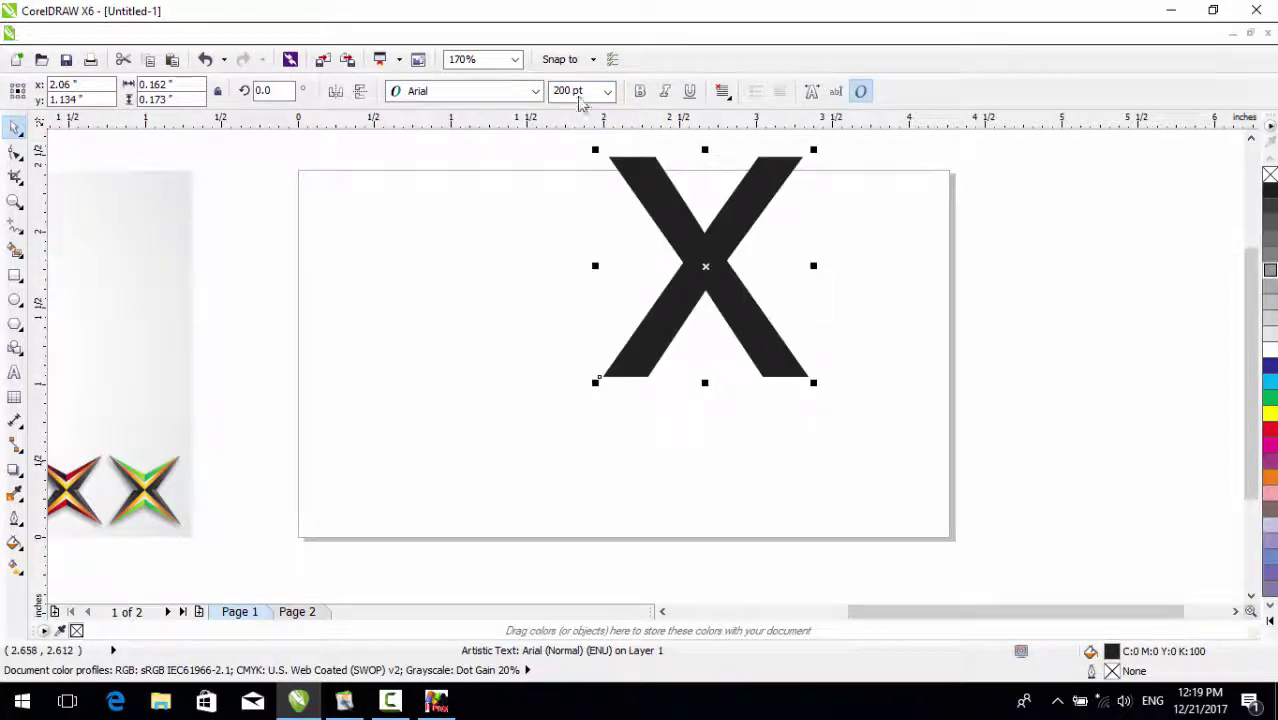
key("p")
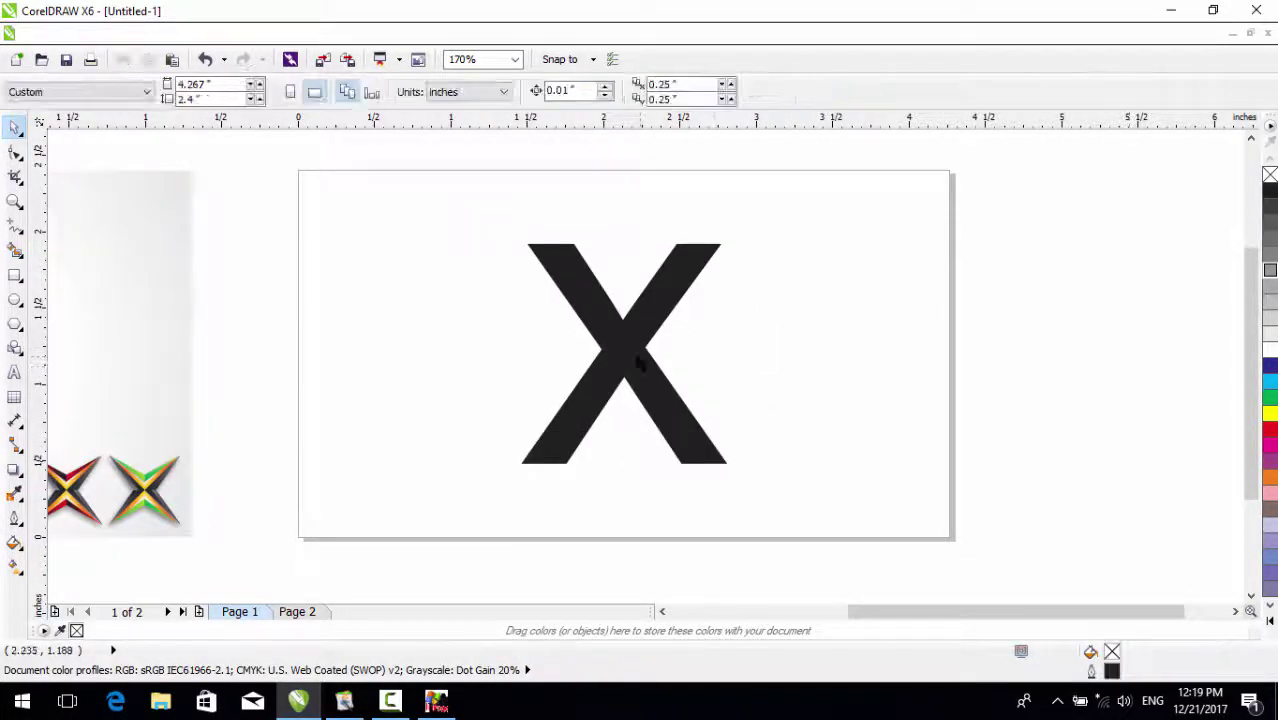
key("ctrl+q")
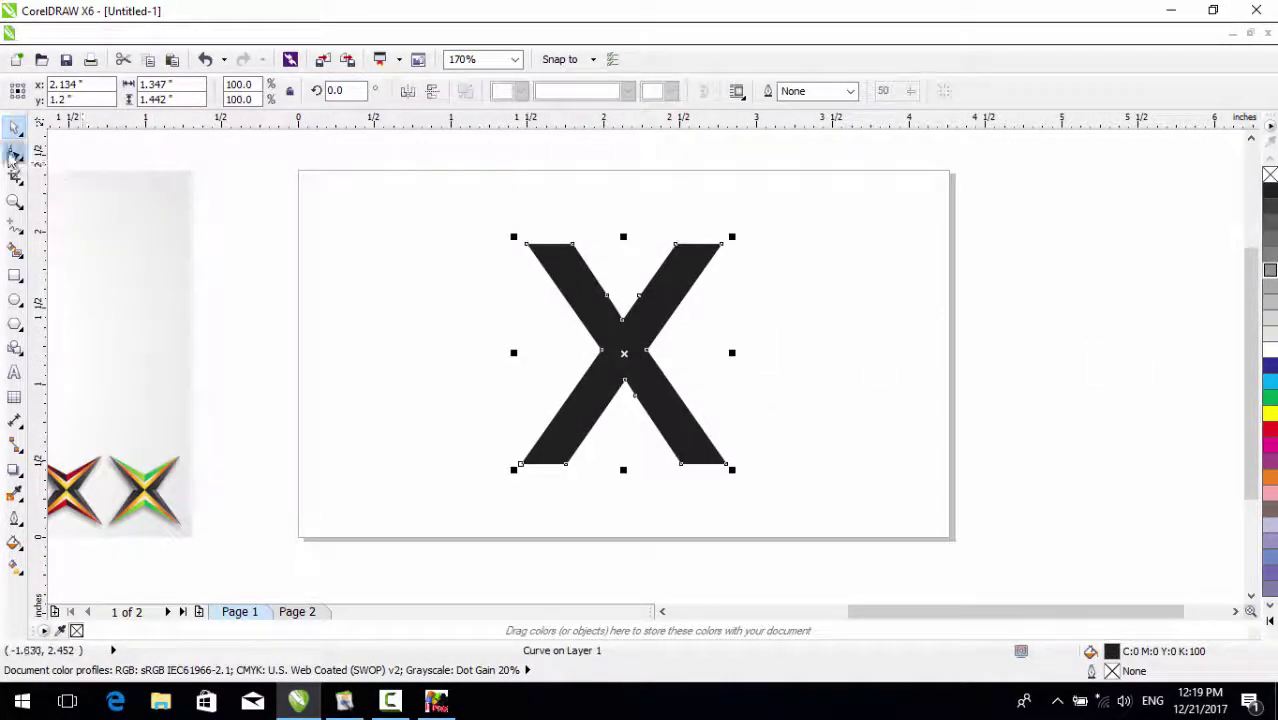
left_click(15, 152)
key("F2")
left_click_drag(459, 208, 844, 491)
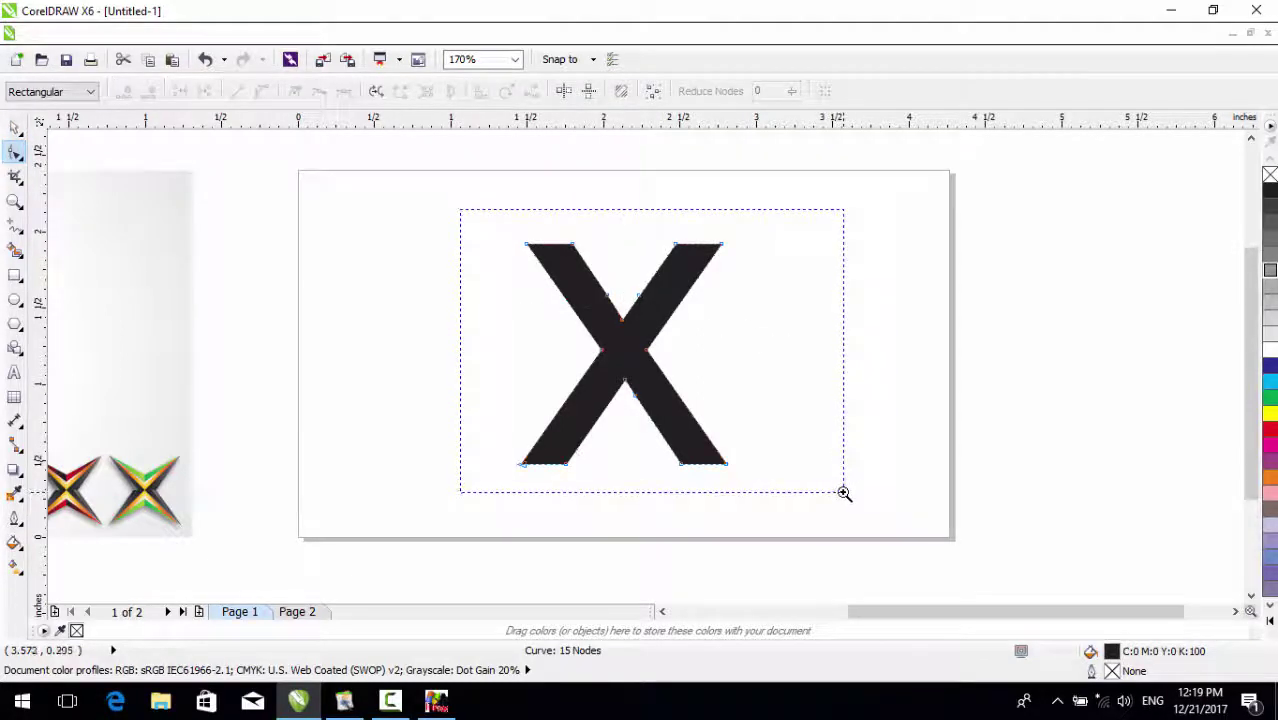
left_click(15, 127)
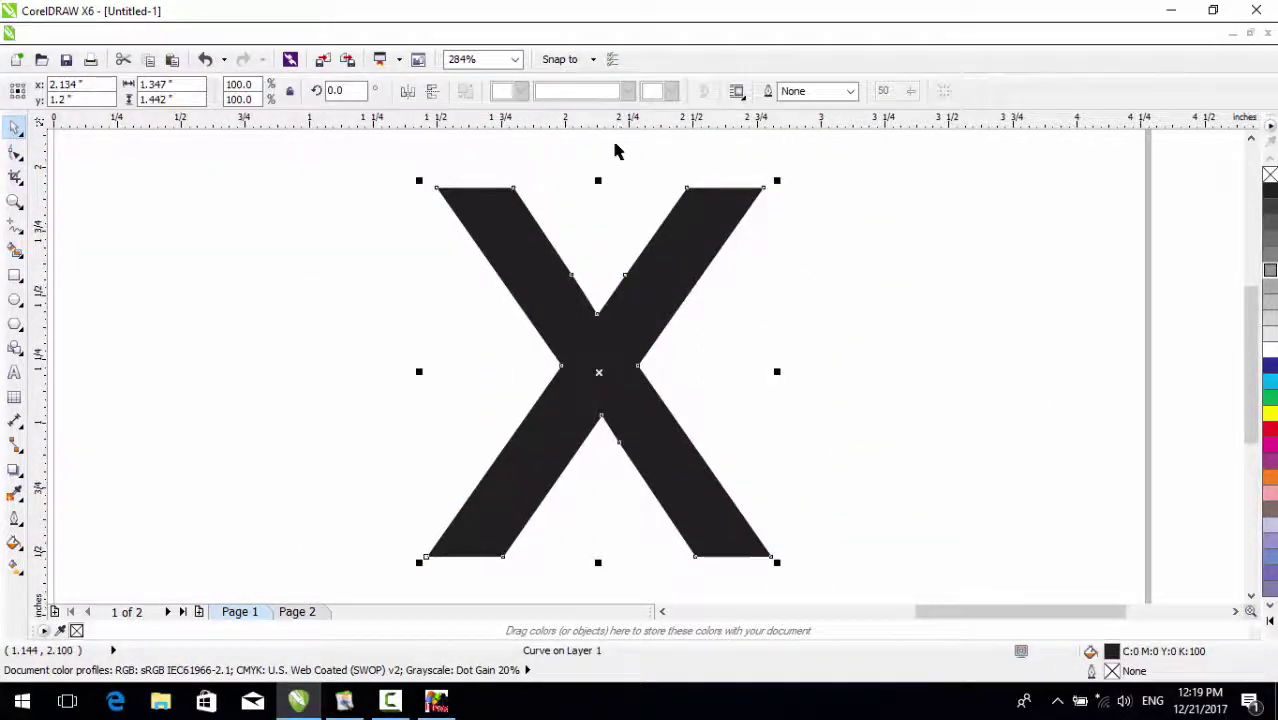
key("ctrl+z")
Make the letter X bold and convert it to curves
left_click(639, 91)
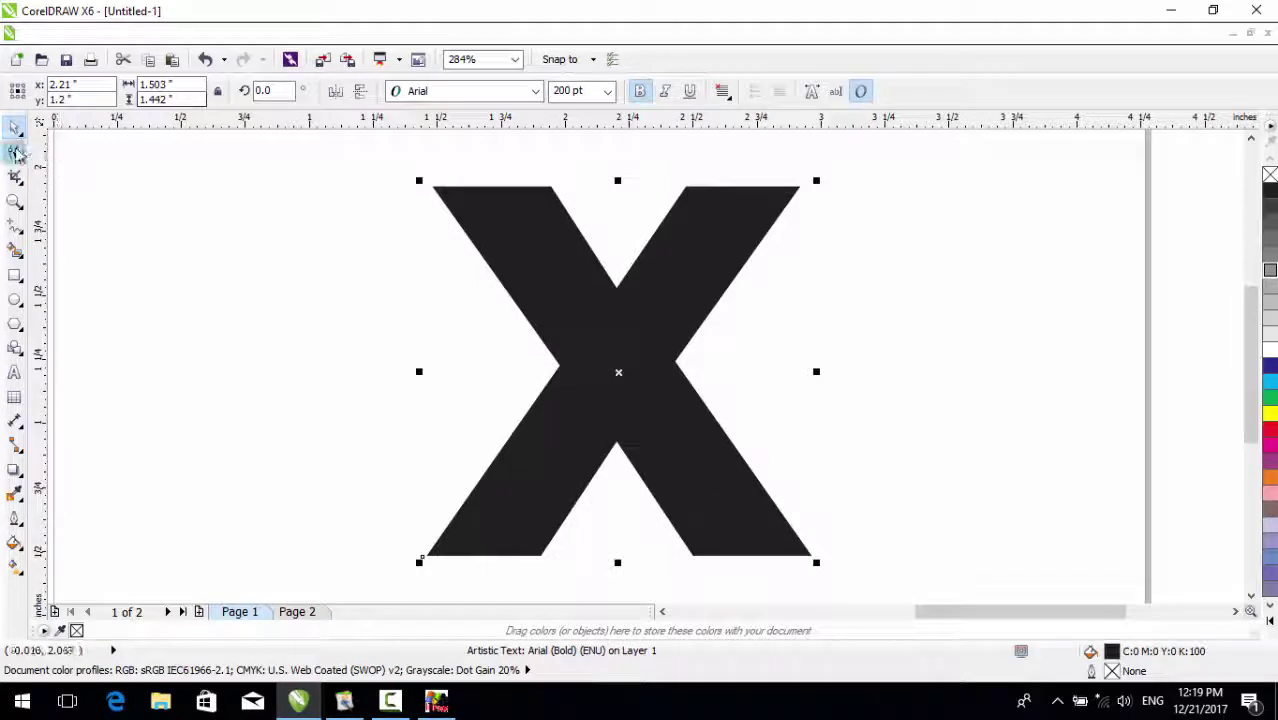
left_click(17, 153)
key("ctrl+q")
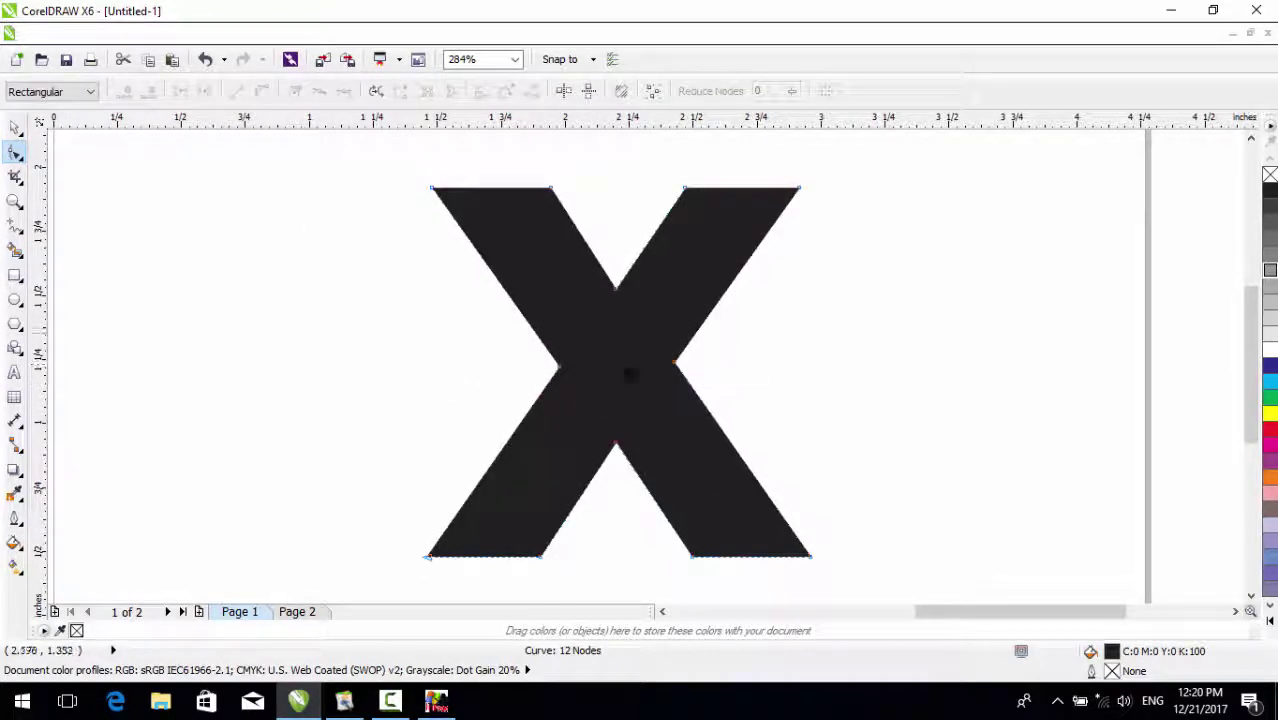
Delete the inner corner node at the end of each of the X's four arms so every arm tapers to a point
left_click(550, 187)
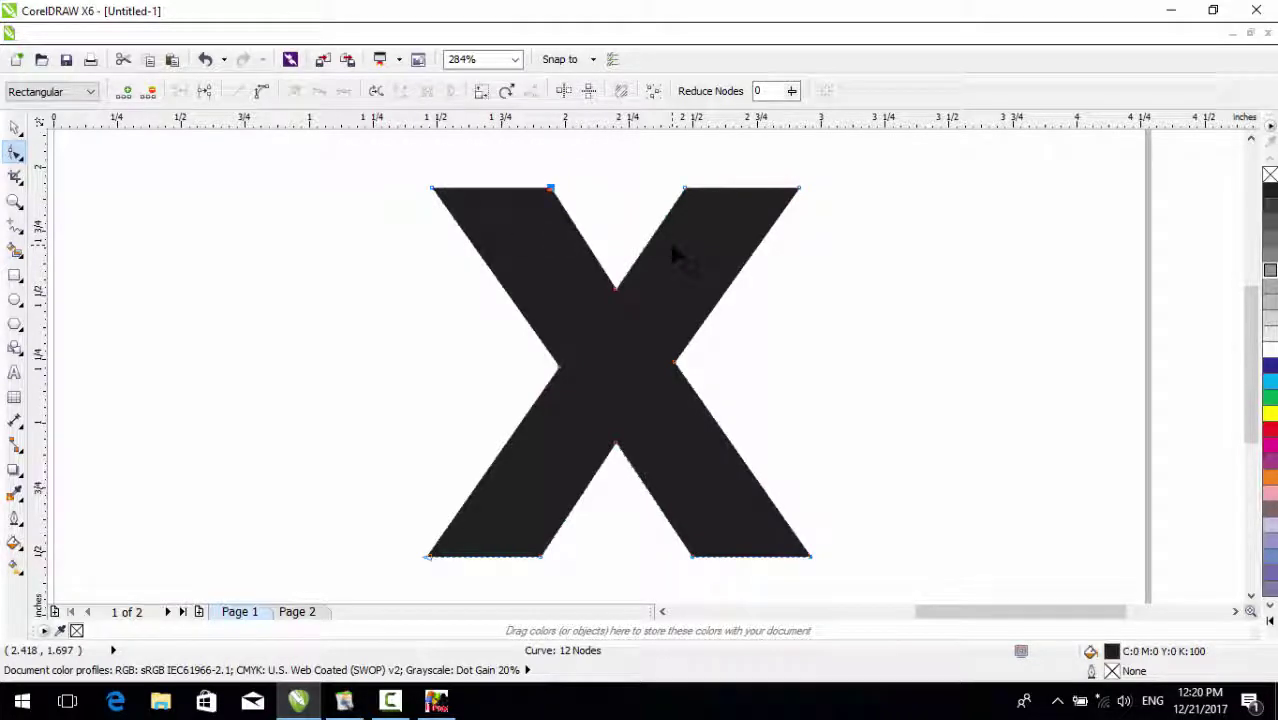
key("Delete")
left_click_drag(521, 577, 566, 535)
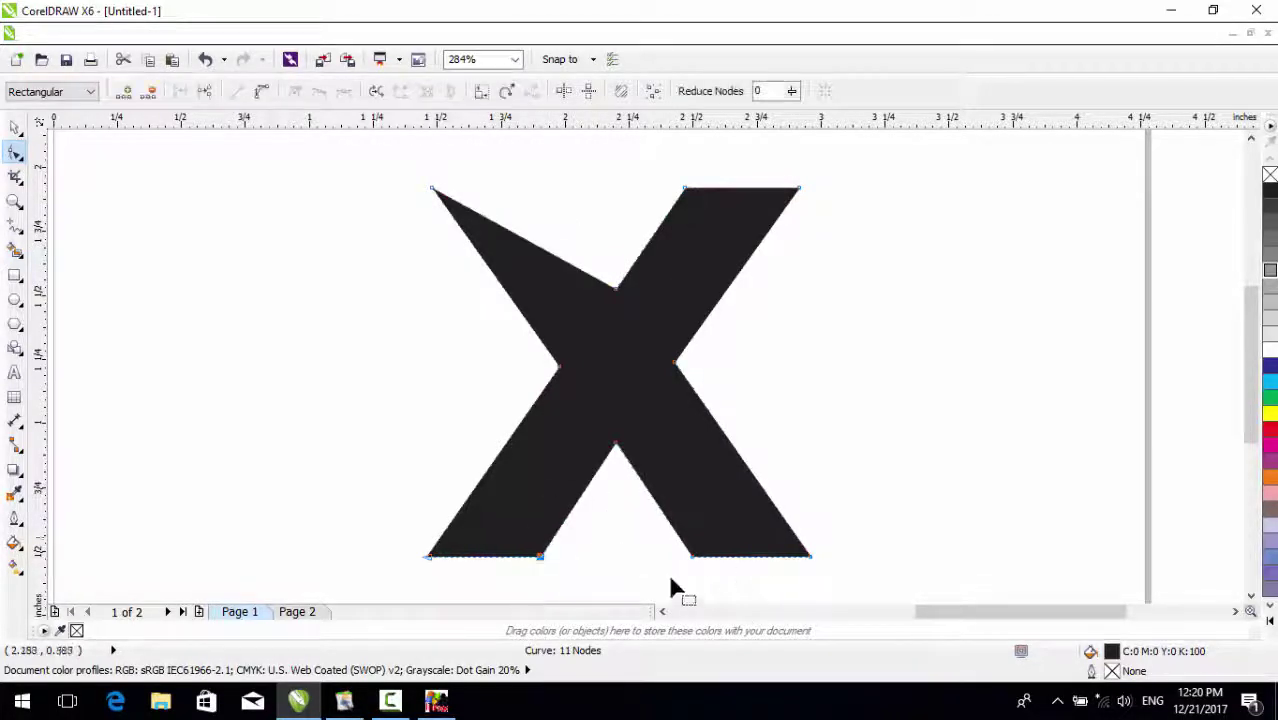
key("Delete")
left_click_drag(678, 568, 718, 541)
key("Delete")
left_click(685, 188)
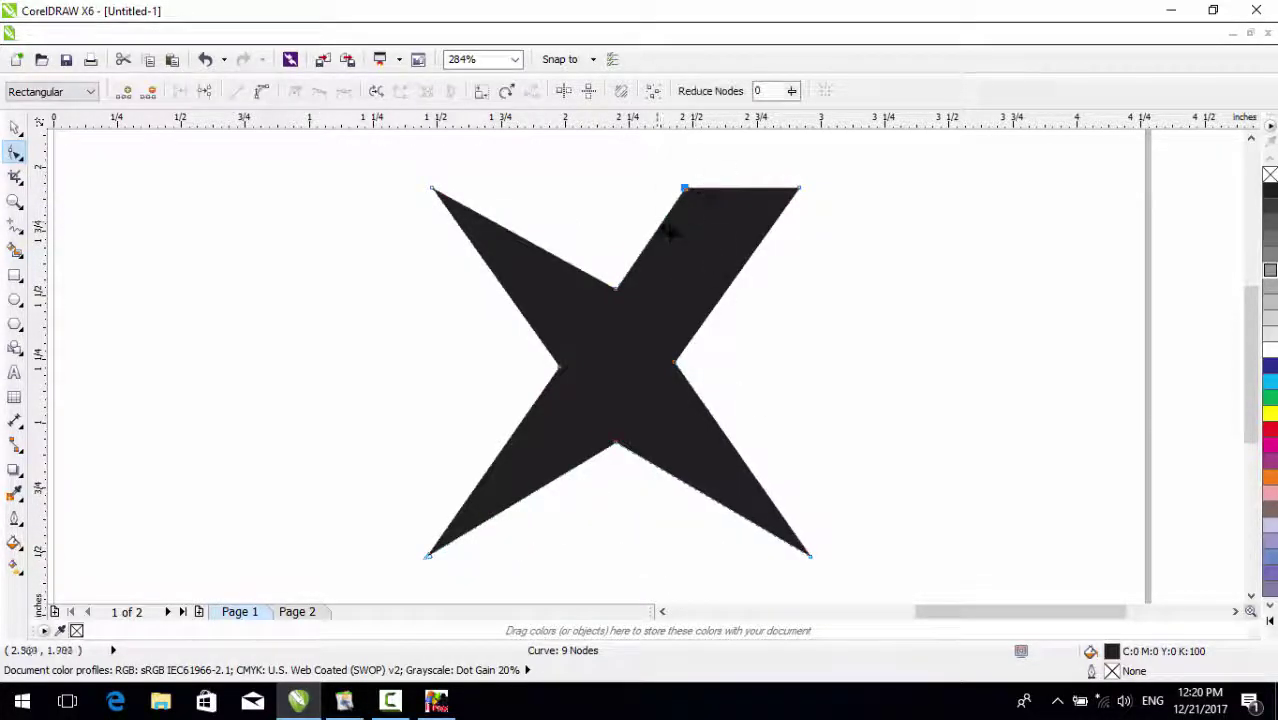
key("Delete")
left_click(15, 127)
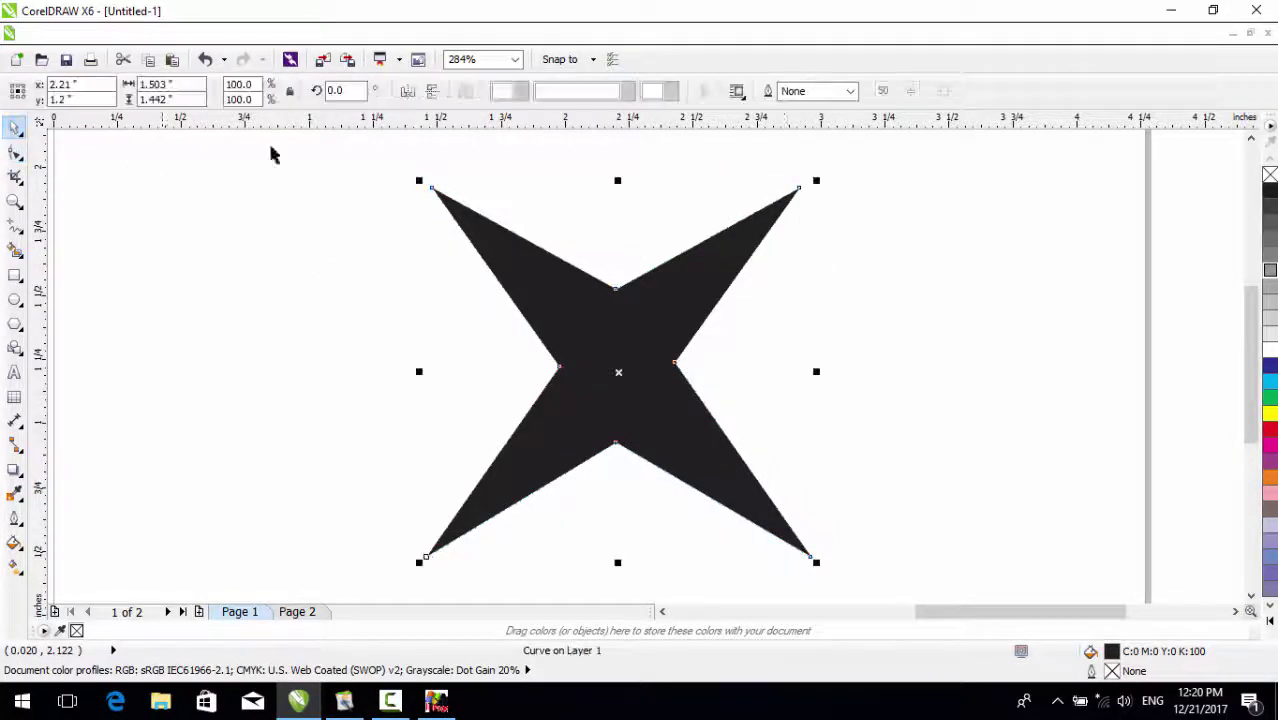
left_click(783, 282)
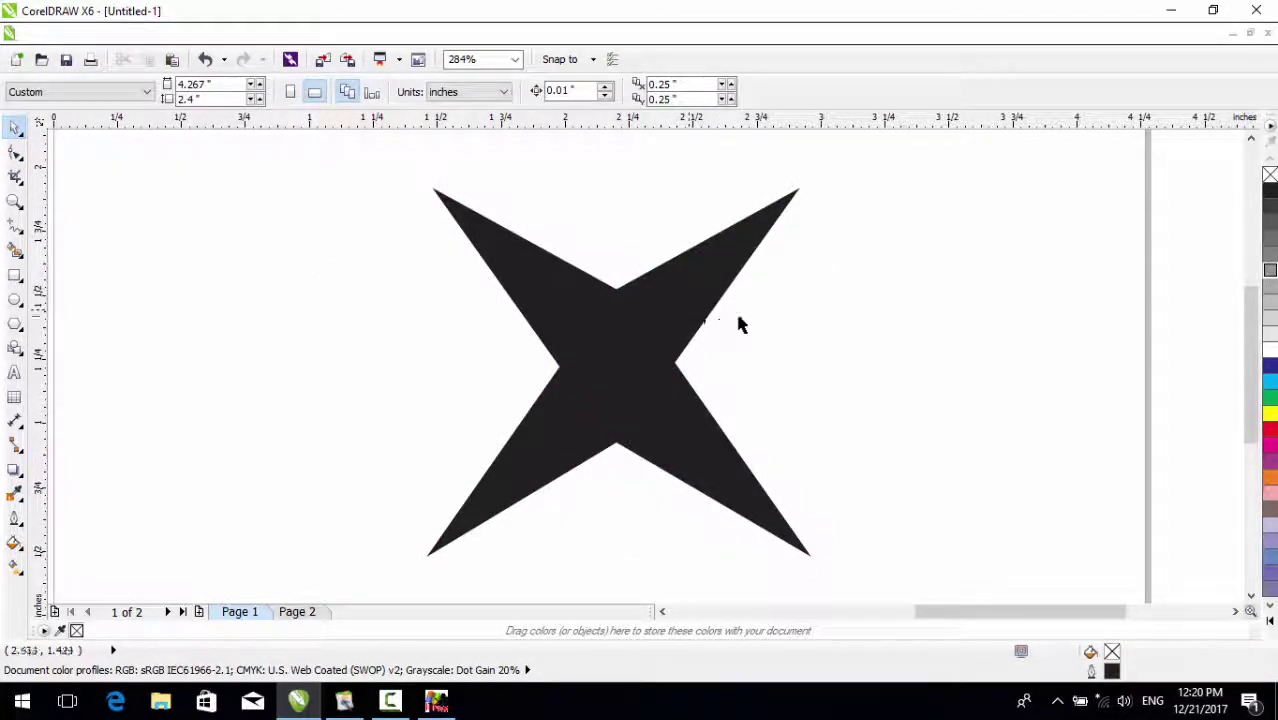
Draw a straight Freehand line about 0.86 by 0.67 in from just beyond the upper-left tip into the star's center, and color it green
left_click(15, 226)
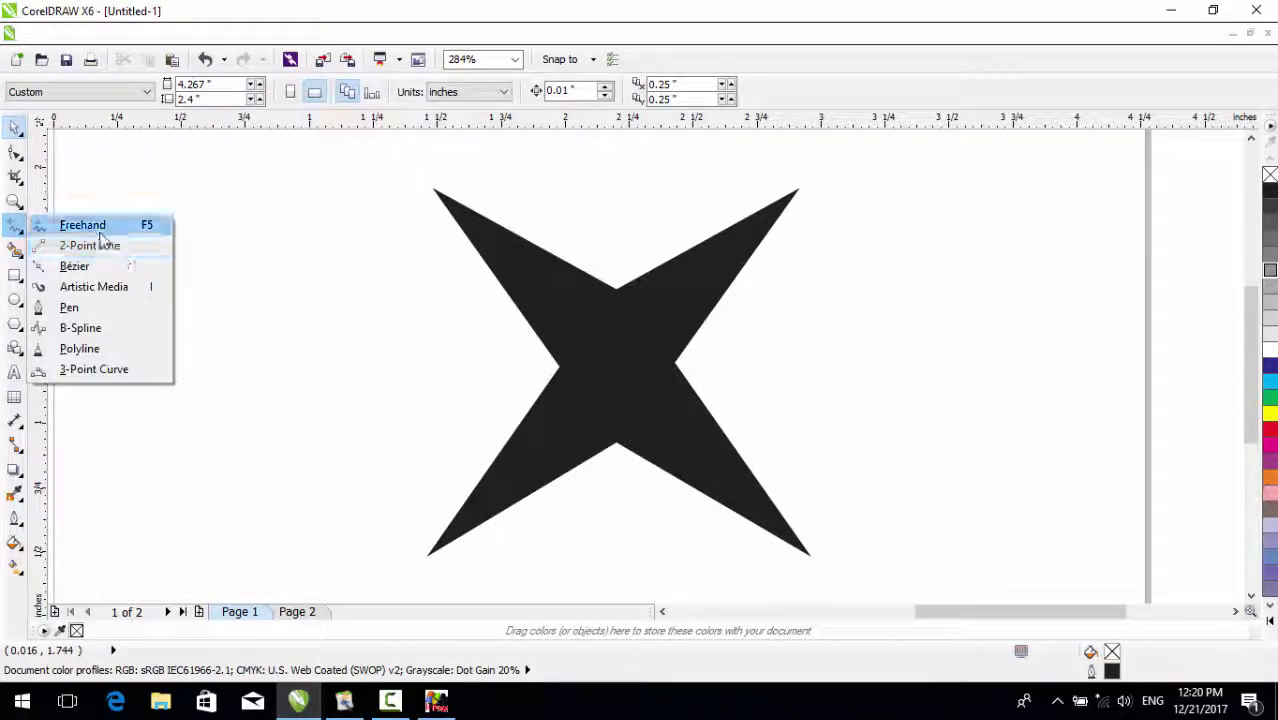
left_click(78, 221)
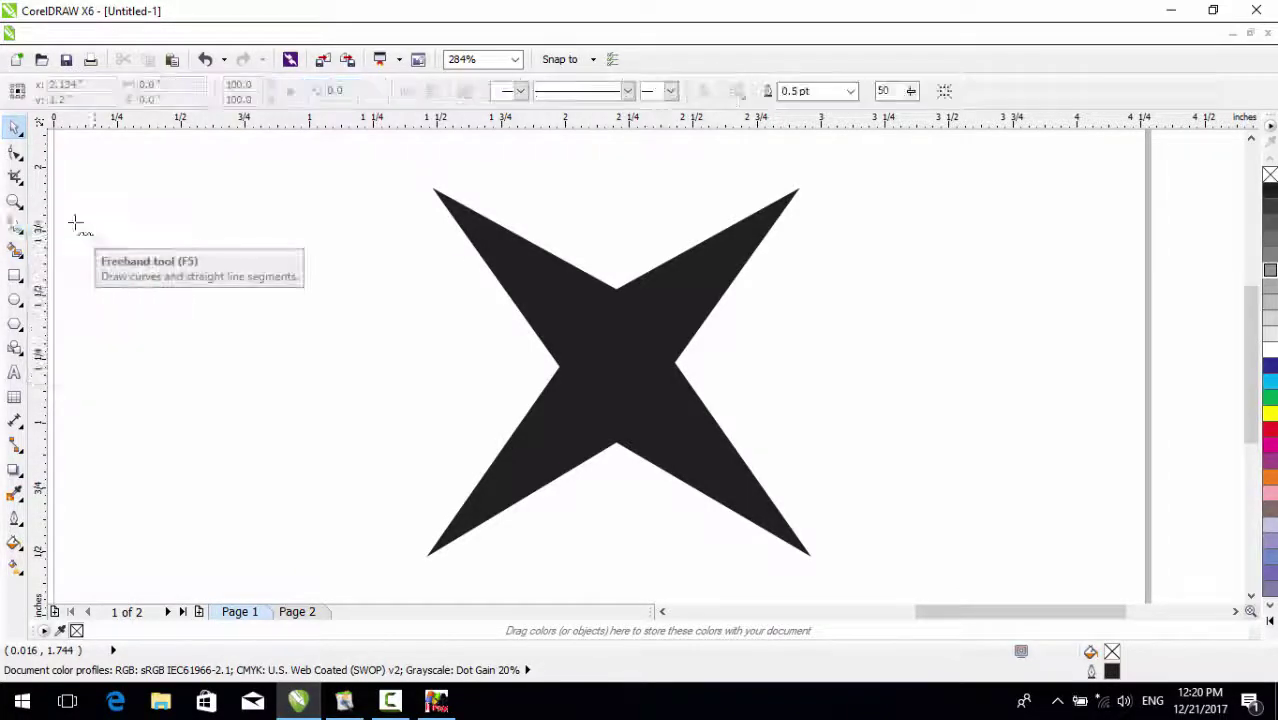
left_click(426, 179)
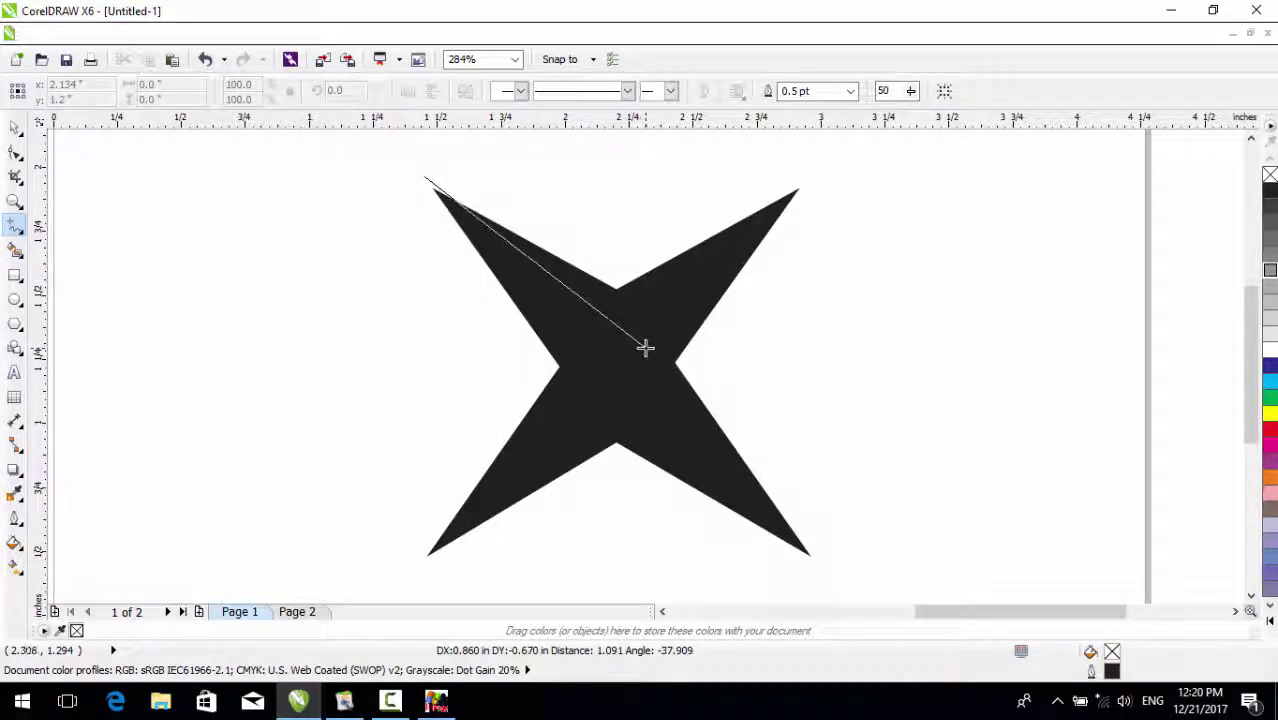
left_click(649, 350)
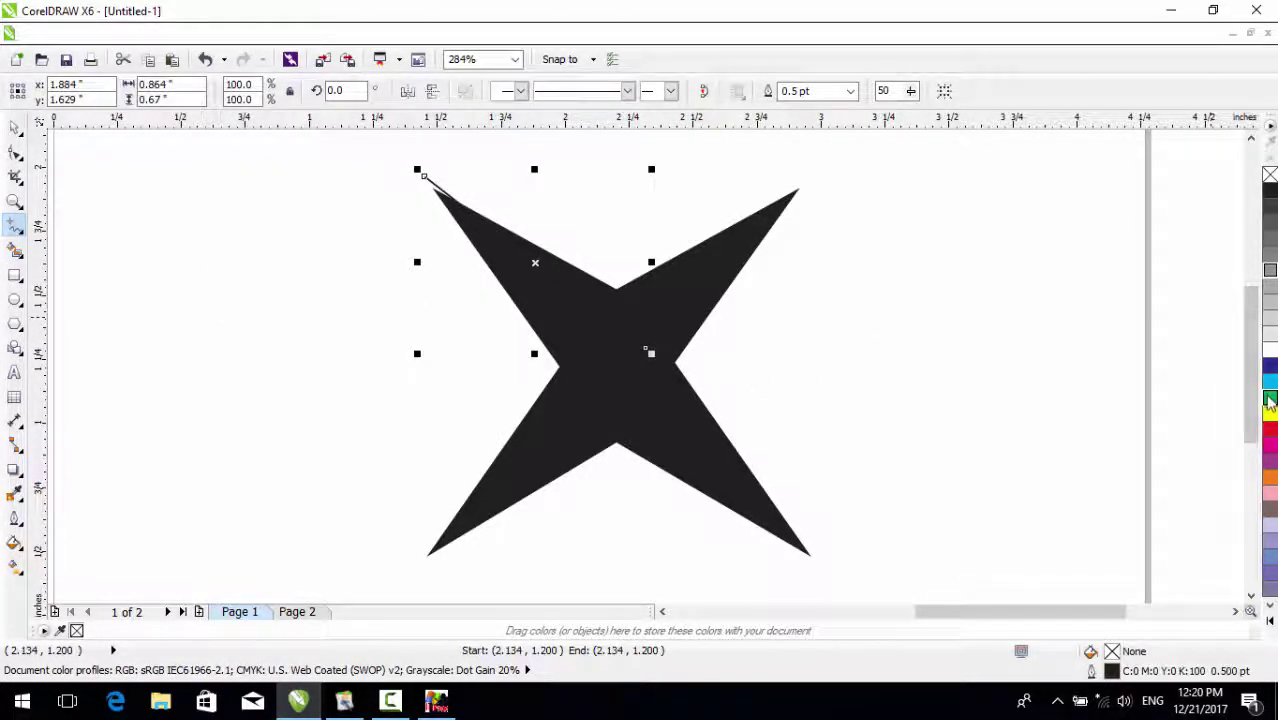
right_click(1270, 397)
Shift the green line's outer end node slightly left so the line passes through the star's upper-left tip
left_click(15, 151)
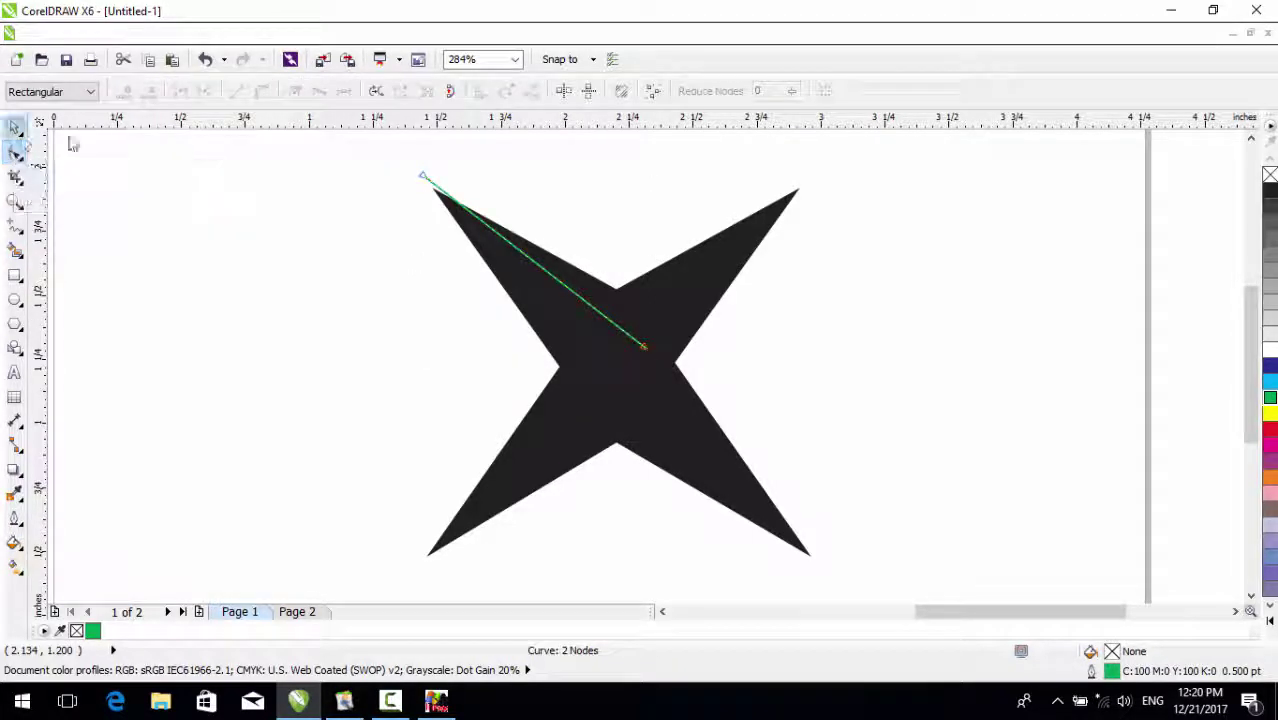
key("F2")
left_click_drag(394, 149, 866, 395)
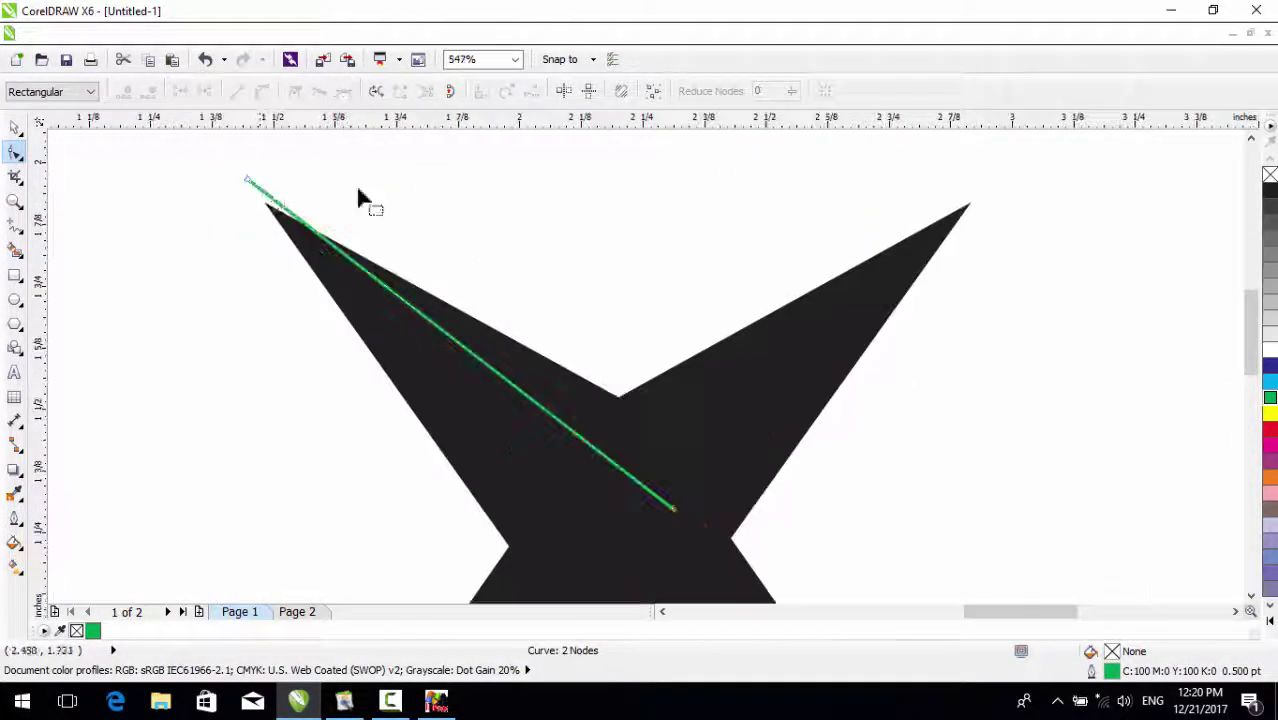
left_click(248, 180)
left_click_drag(249, 183, 236, 183)
left_click(15, 127)
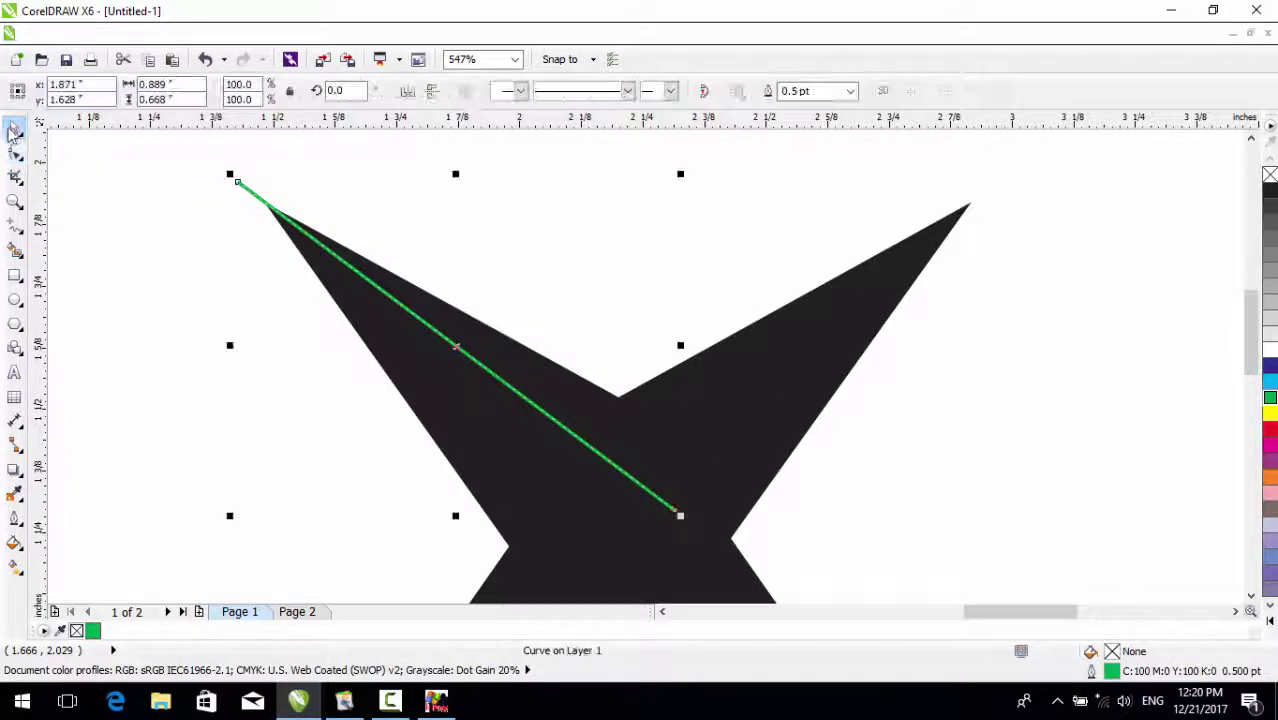
left_click(731, 270)
Draw a vertical Freehand line about 1.32 in long through the middle of the star and color it green
scroll(731, 272, "down", 2)
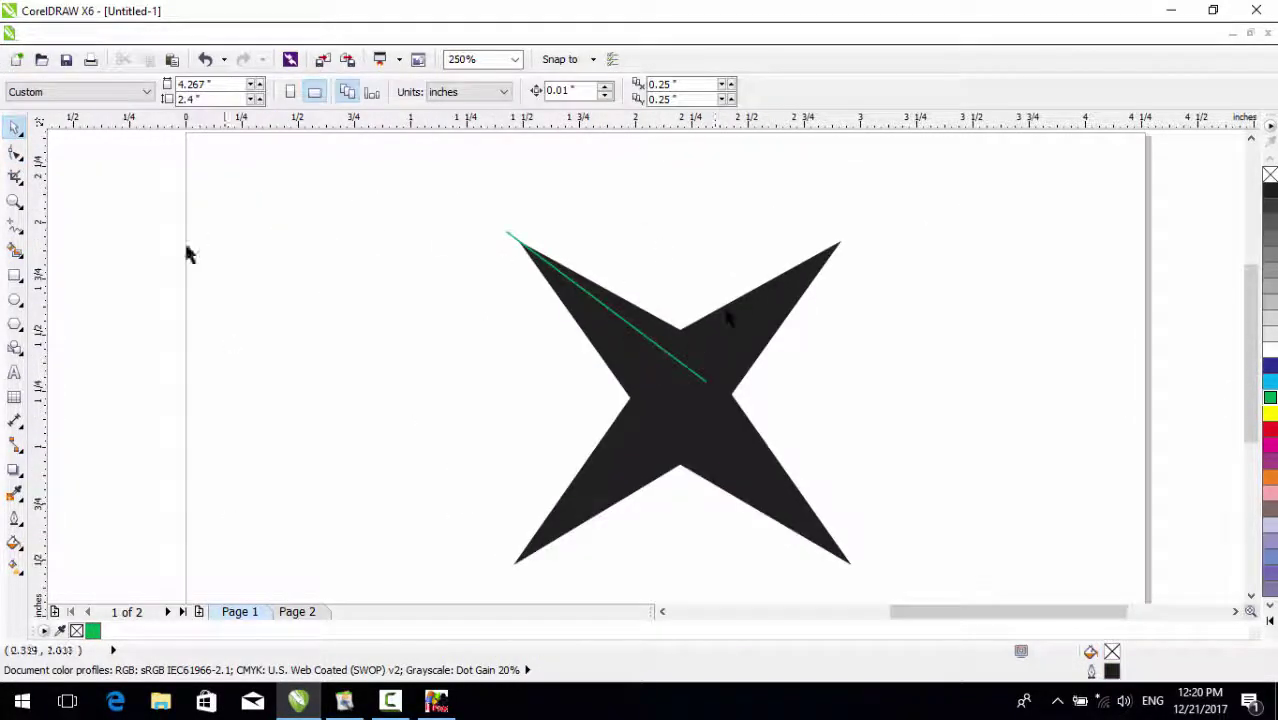
left_click(15, 226)
mouse_move(672, 236)
left_mouse_down()
mouse_move(690, 533)
mouse_move(672, 541)
left_mouse_up()
left_click(15, 127)
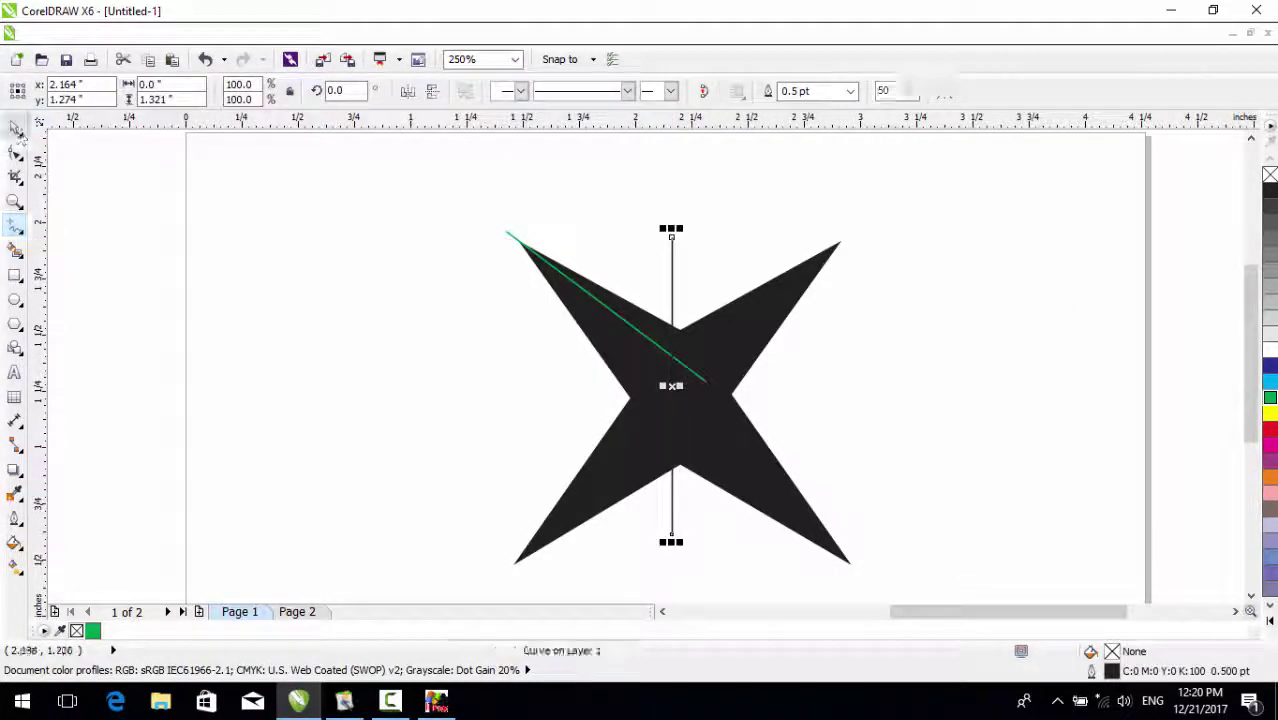
right_click(1270, 397)
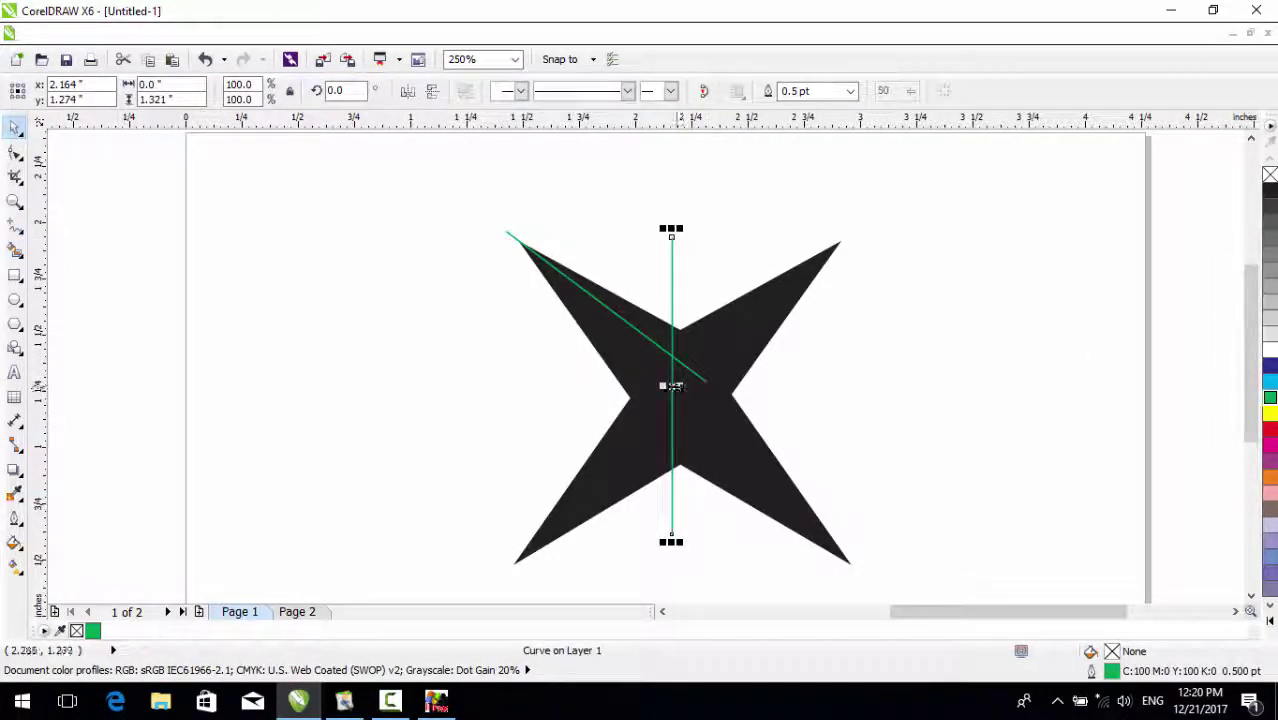
Create a copy of the vertical line rotated 90 degrees to form a cross, and group the two lines
left_click(672, 386)
left_click_drag(671, 228, 416, 400)
left_click(672, 250, "shift")
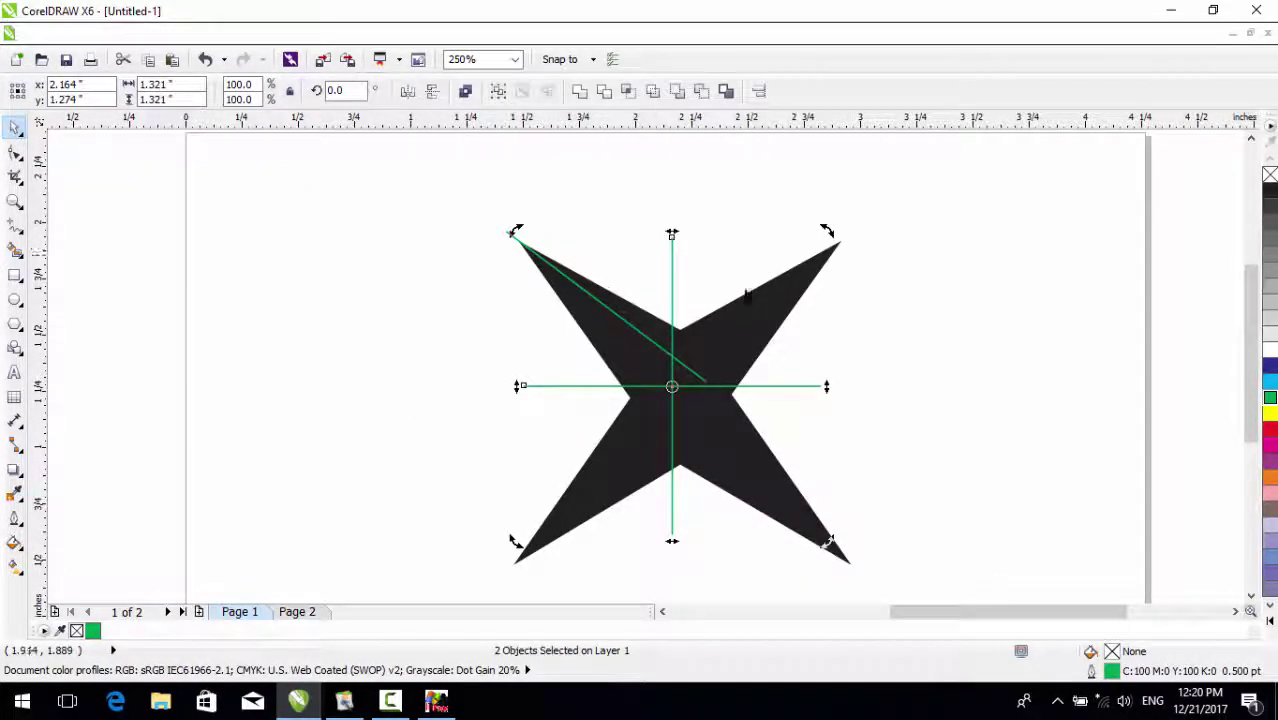
key("ctrl+g")
Align the green cross horizontally and vertically with the center of the black star
left_click(777, 296, "shift")
key("c")
key("e")
left_click(780, 407)
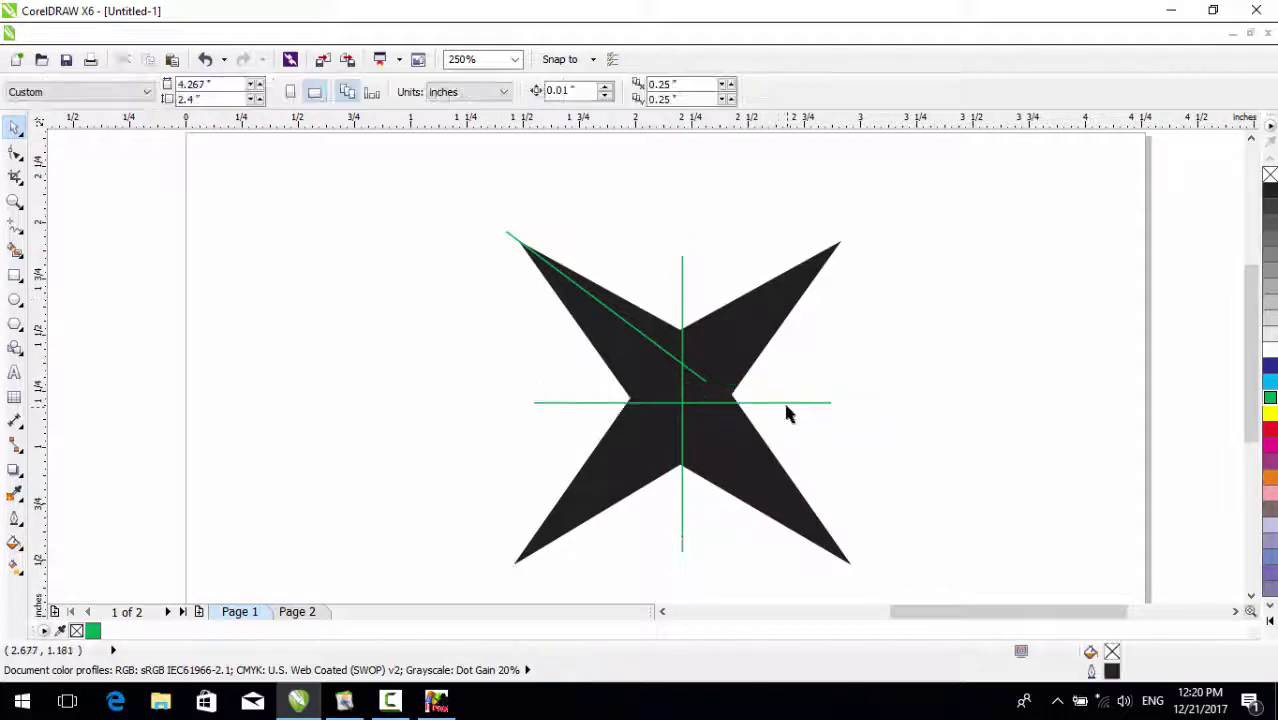
Move the green cross up to about y 1.223 in so its horizontal line meets the star's side notches
left_click(781, 404)
left_click_drag(466, 300, 916, 426)
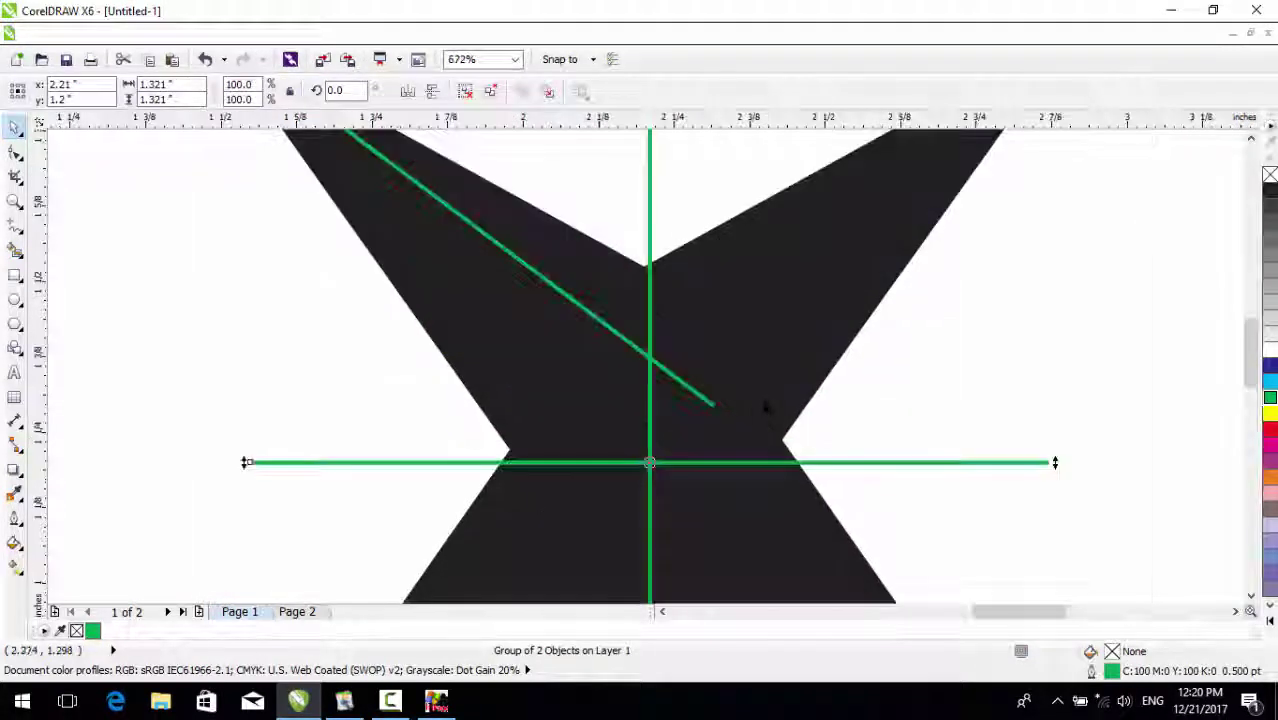
left_click_drag(650, 449, 650, 434)
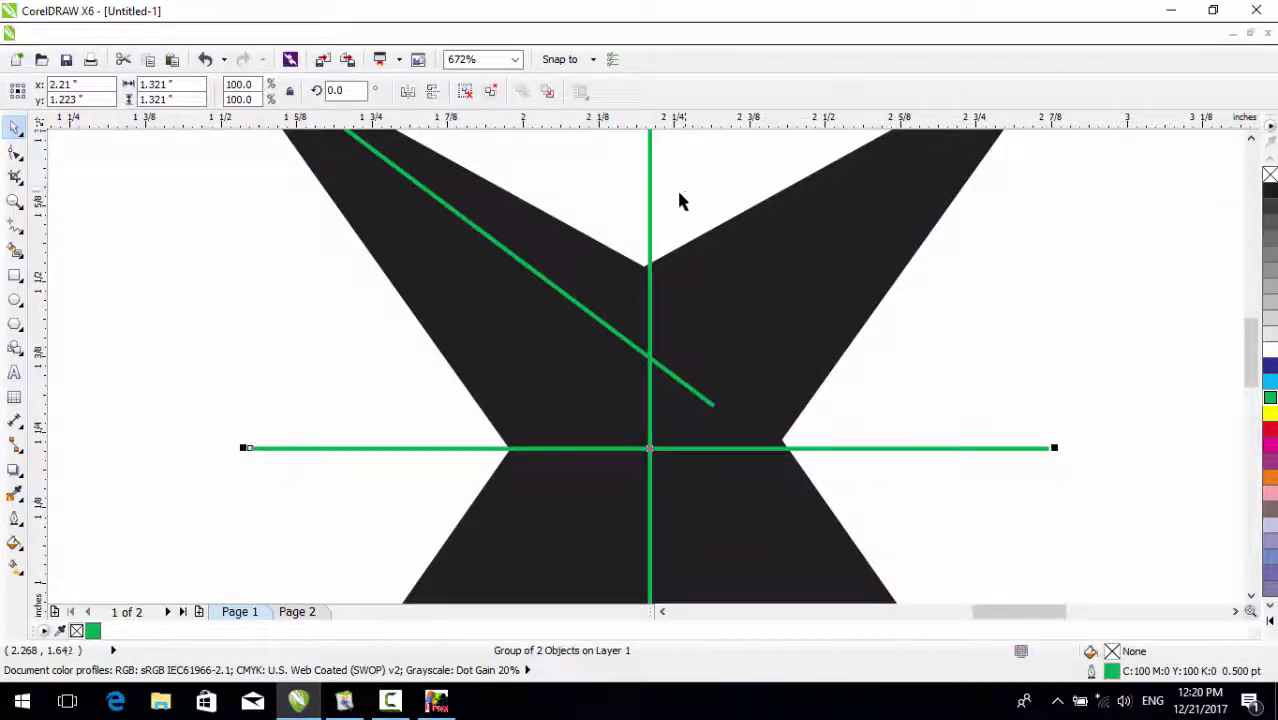
Shift only the vertical line of the green cross slightly left so it meets the star's top notch
left_click(655, 228)
left_click(651, 223, "ctrl")
left_click_drag(651, 228, 645, 229)
key("Escape")
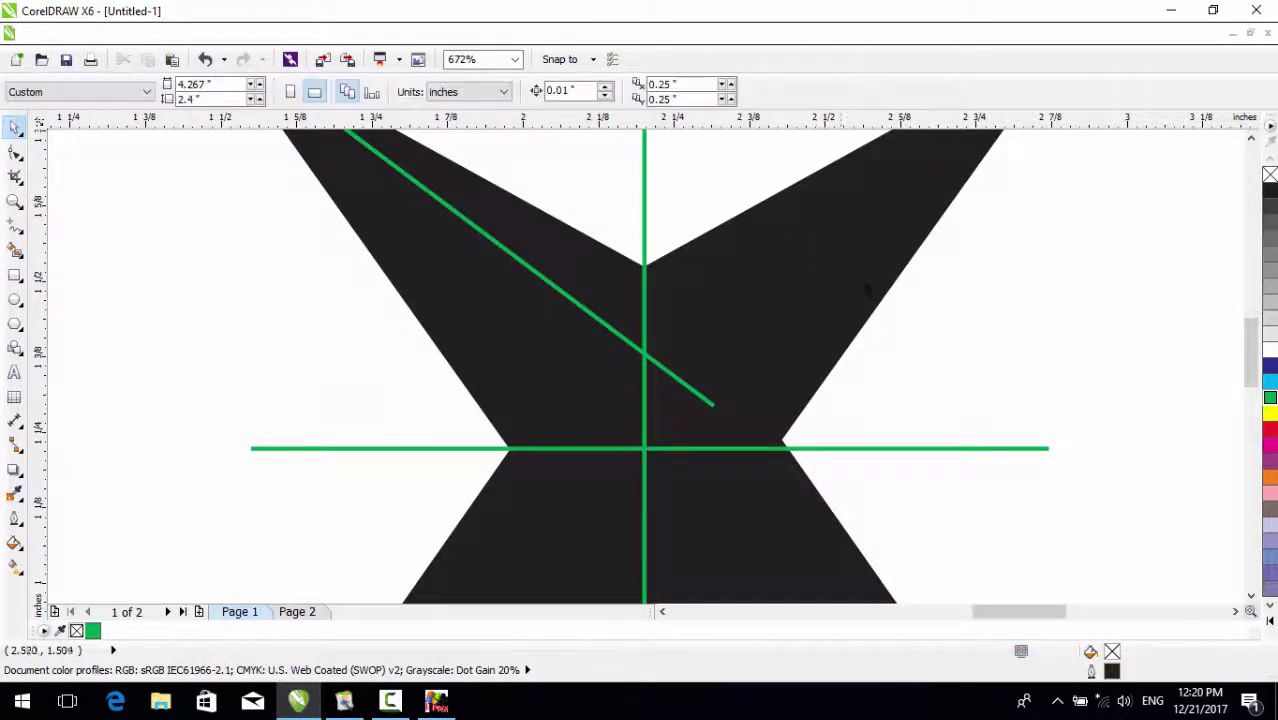
Draw a second Freehand line from the star's upper-left tip through the cross center, and adjust its start node so it runs through the tip
scroll(869, 284, "down", 2)
key("F2")
left_click_drag(490, 138, 1055, 381)
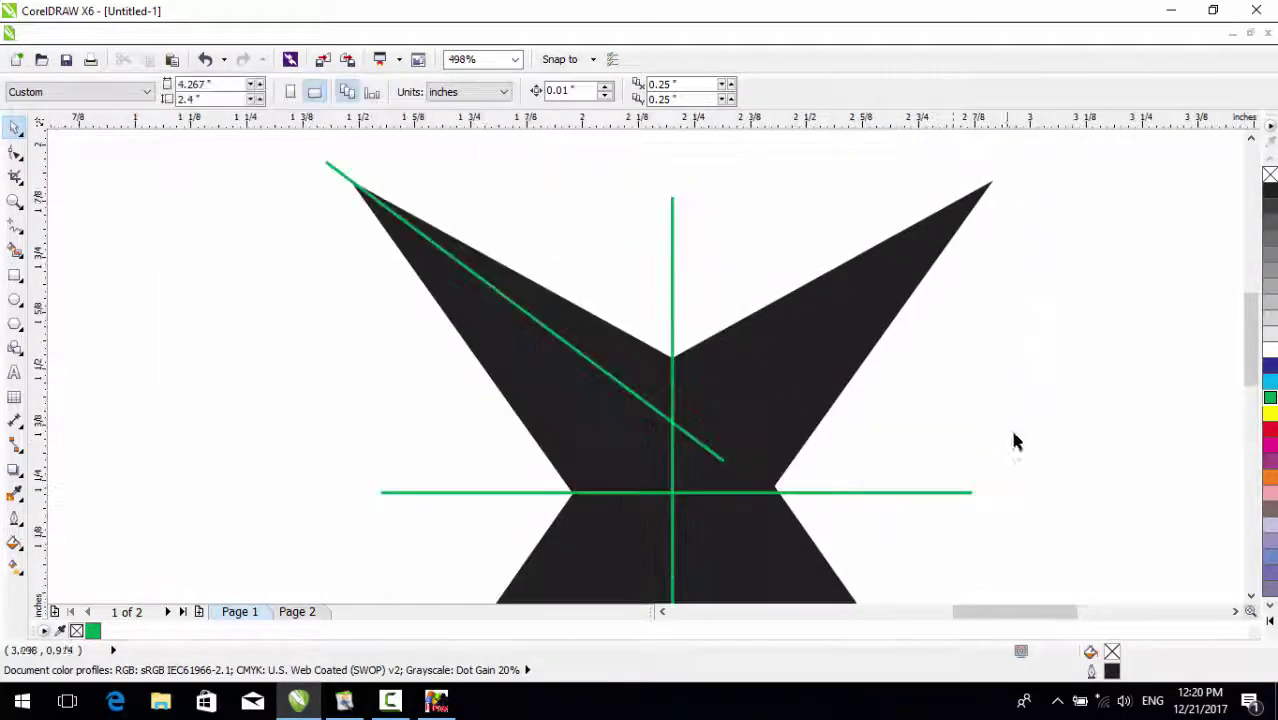
left_click(587, 361)
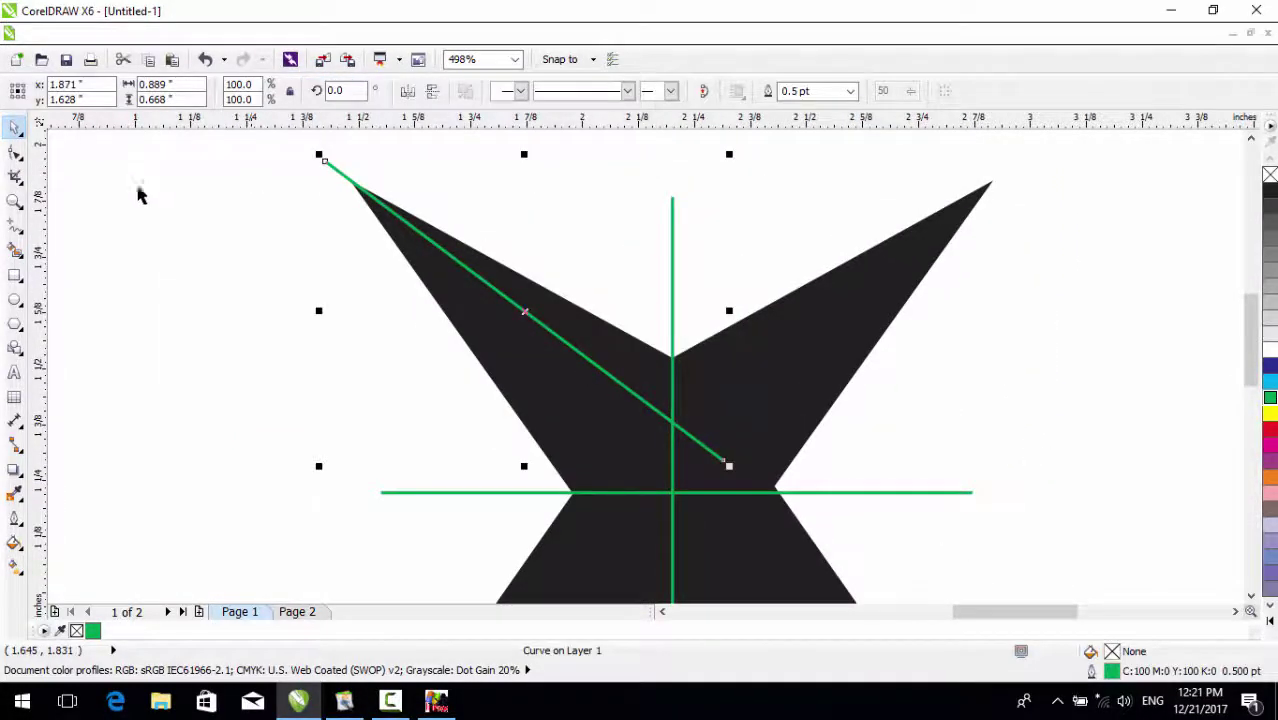
left_click(13, 229)
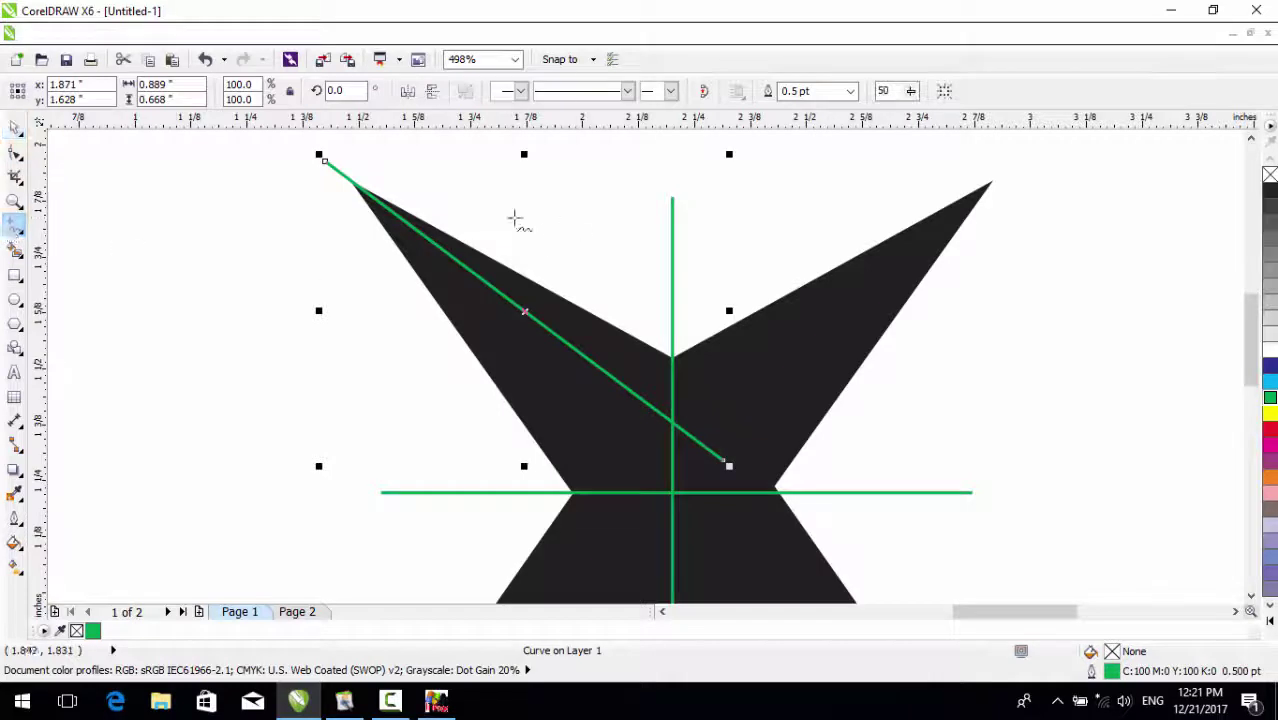
left_click_drag(335, 154, 716, 534)
left_click(15, 156)
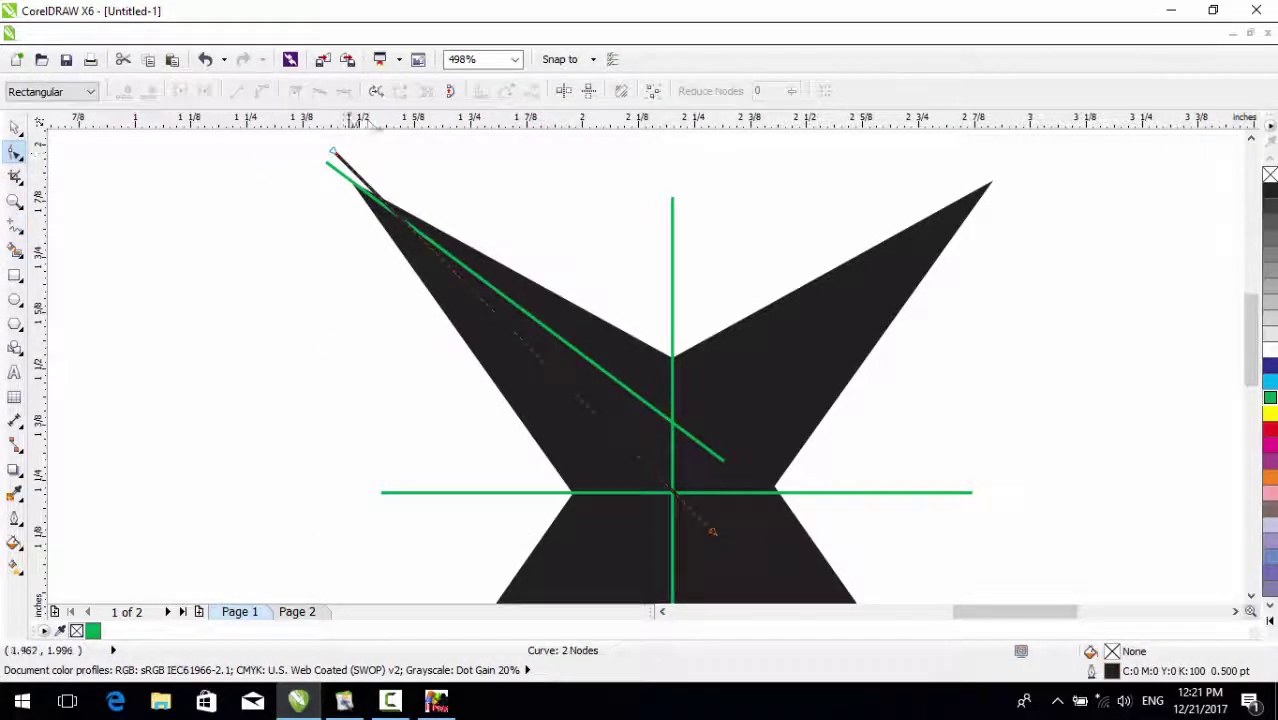
left_click_drag(336, 156, 318, 155)
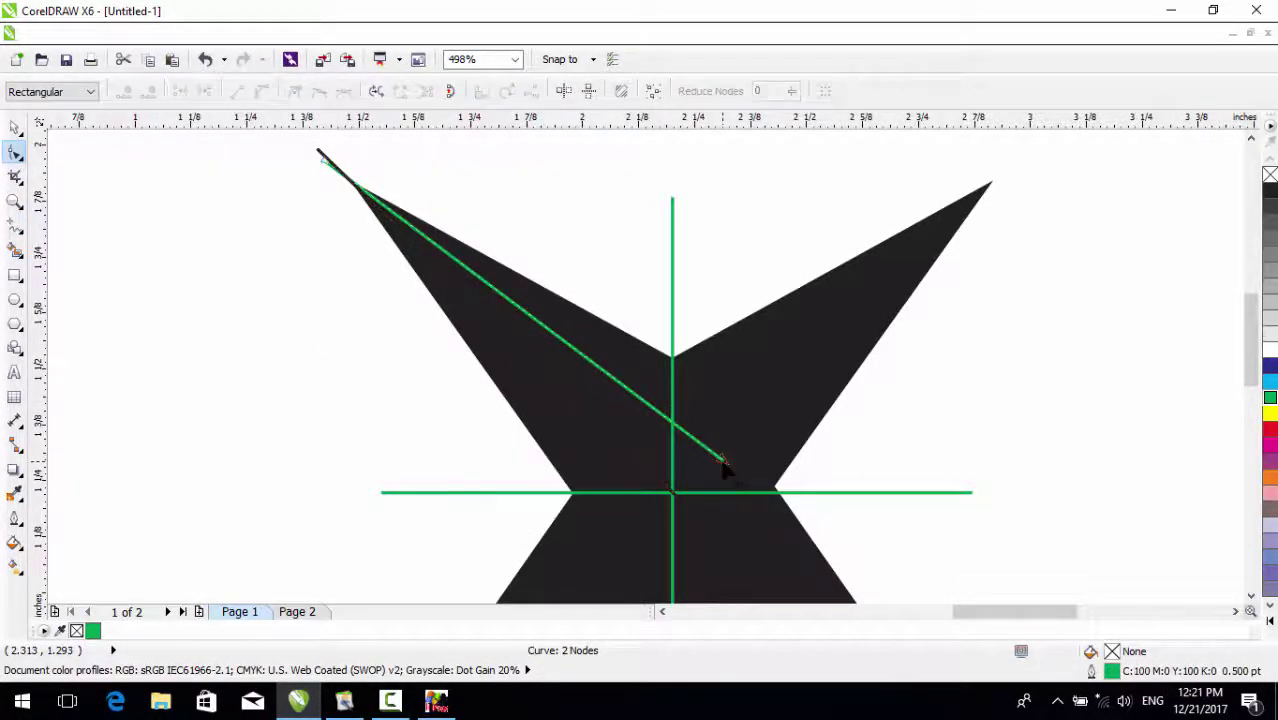
Raise the lower end node of the green diagonal line slightly, and color the new diagonal line yellow
left_click_drag(726, 467, 721, 434)
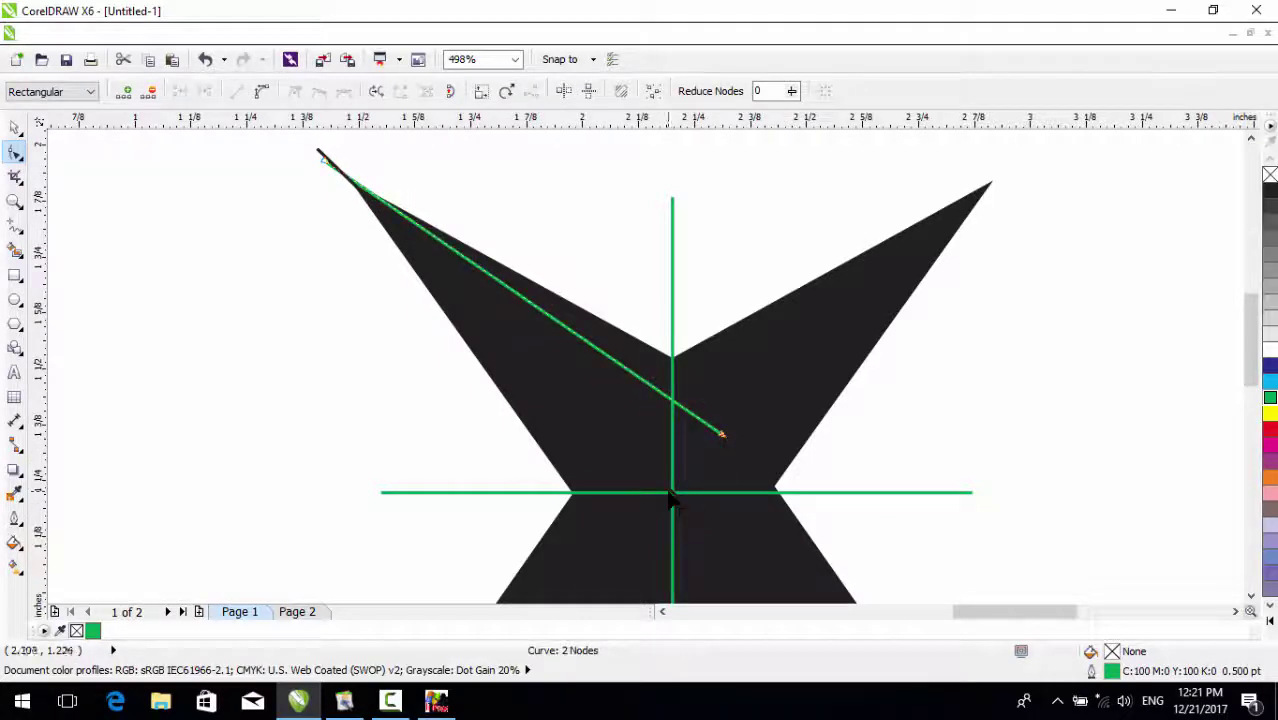
left_click(669, 490)
right_click(1270, 413)
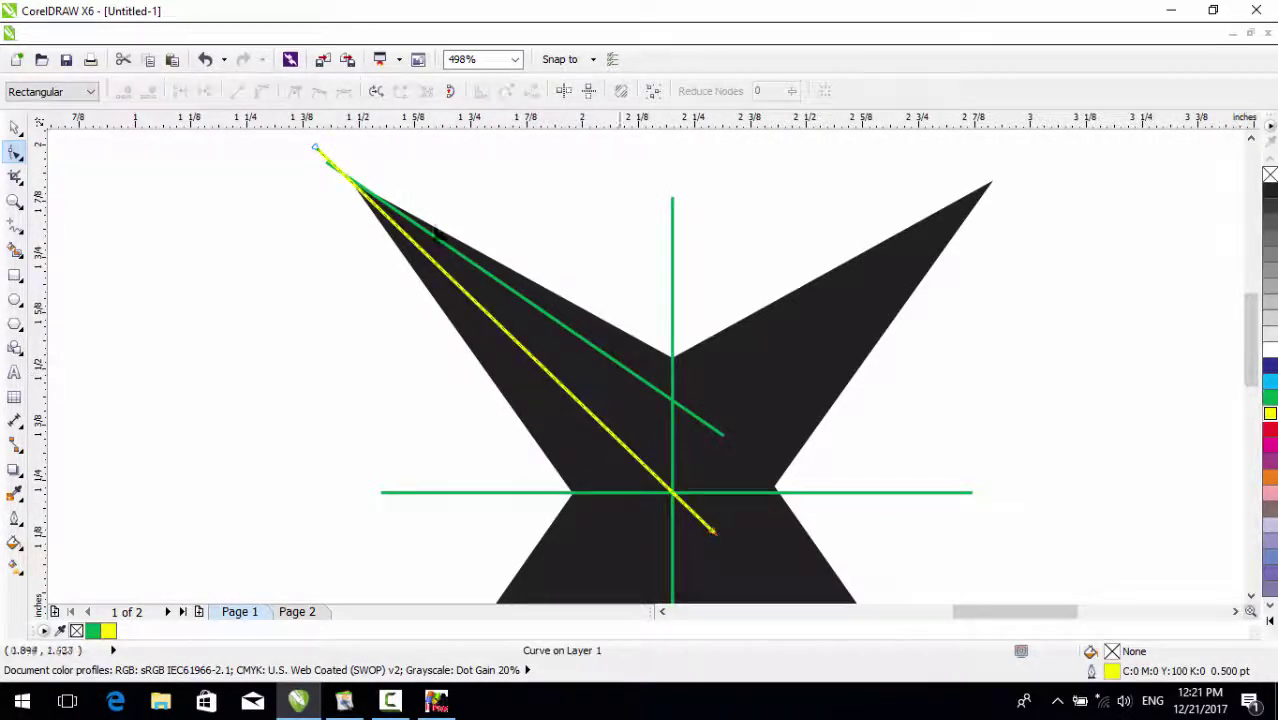
left_click(15, 127)
left_click(265, 199)
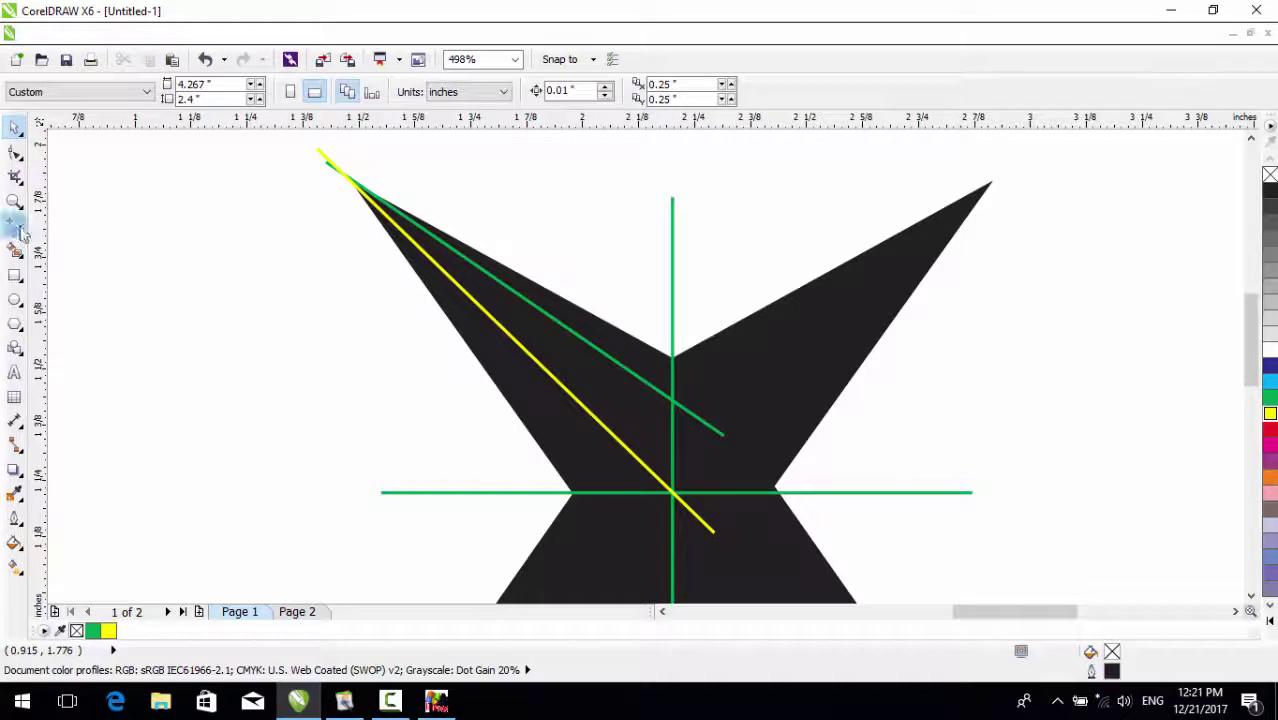
Draw a third Freehand line about 1.05 in long from the upper-left tip to just below the horizontal line, and color it yellow
left_click(16, 228)
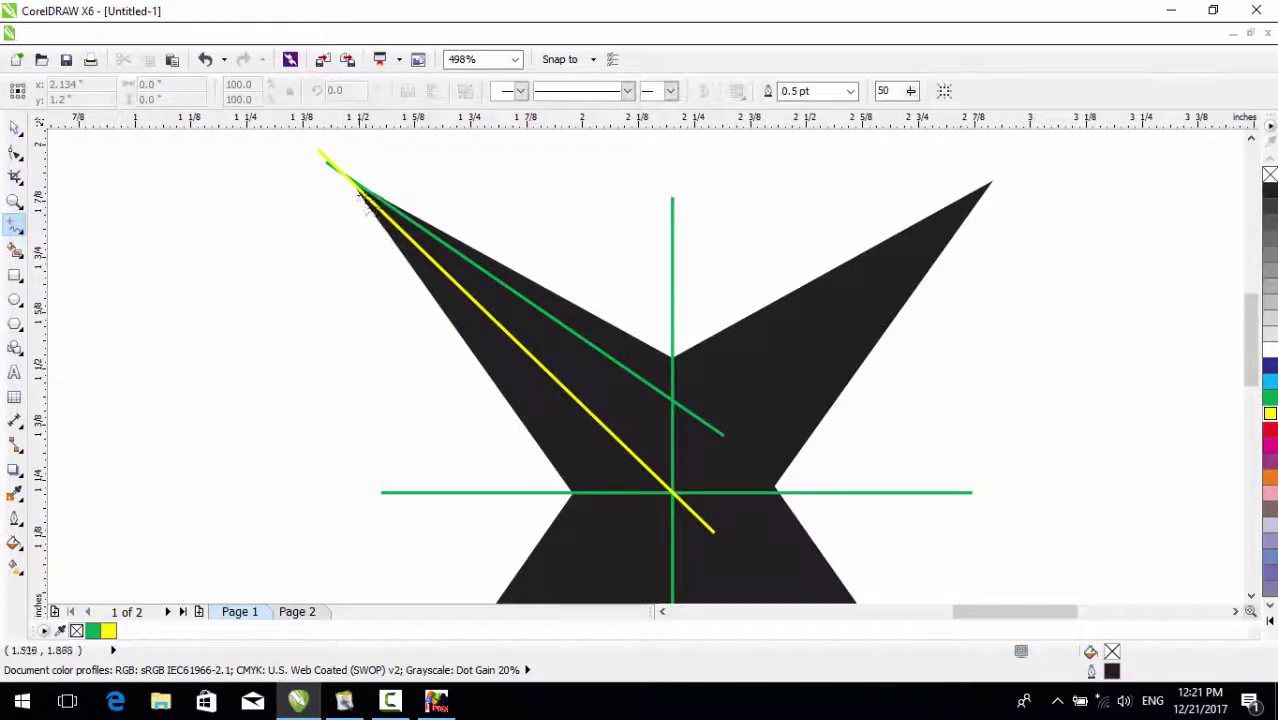
left_click(341, 172)
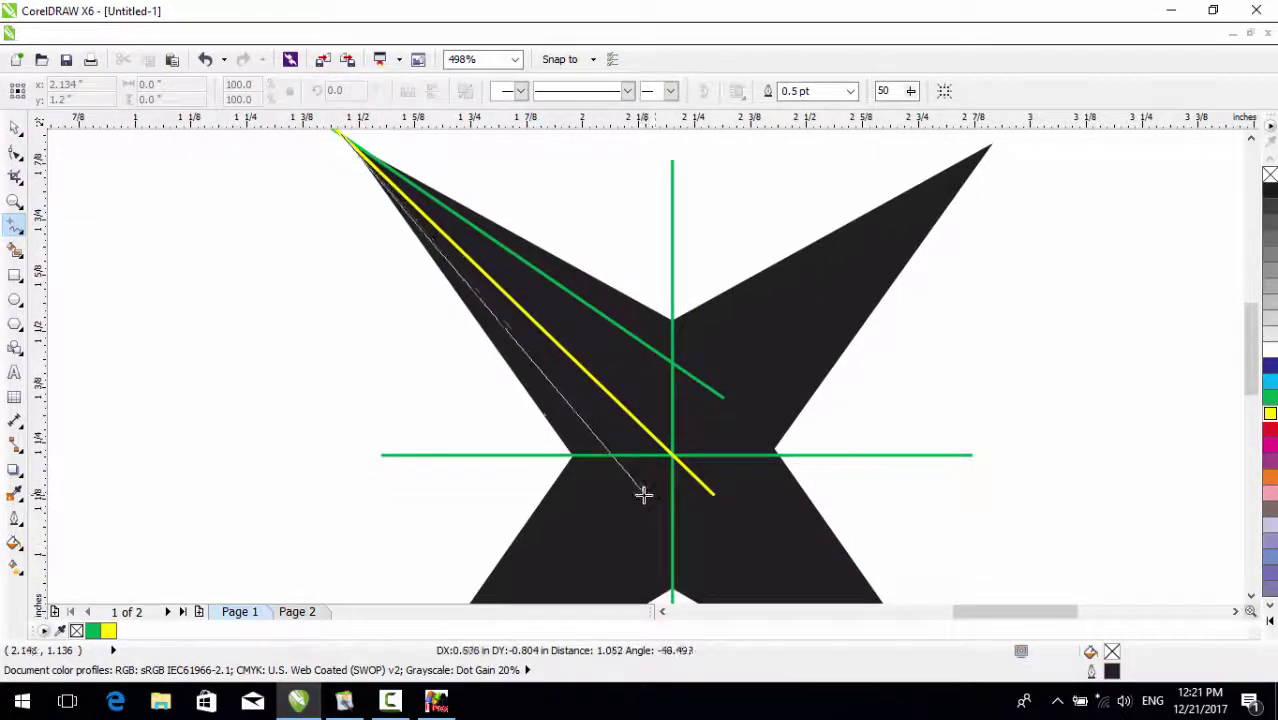
left_click(647, 495)
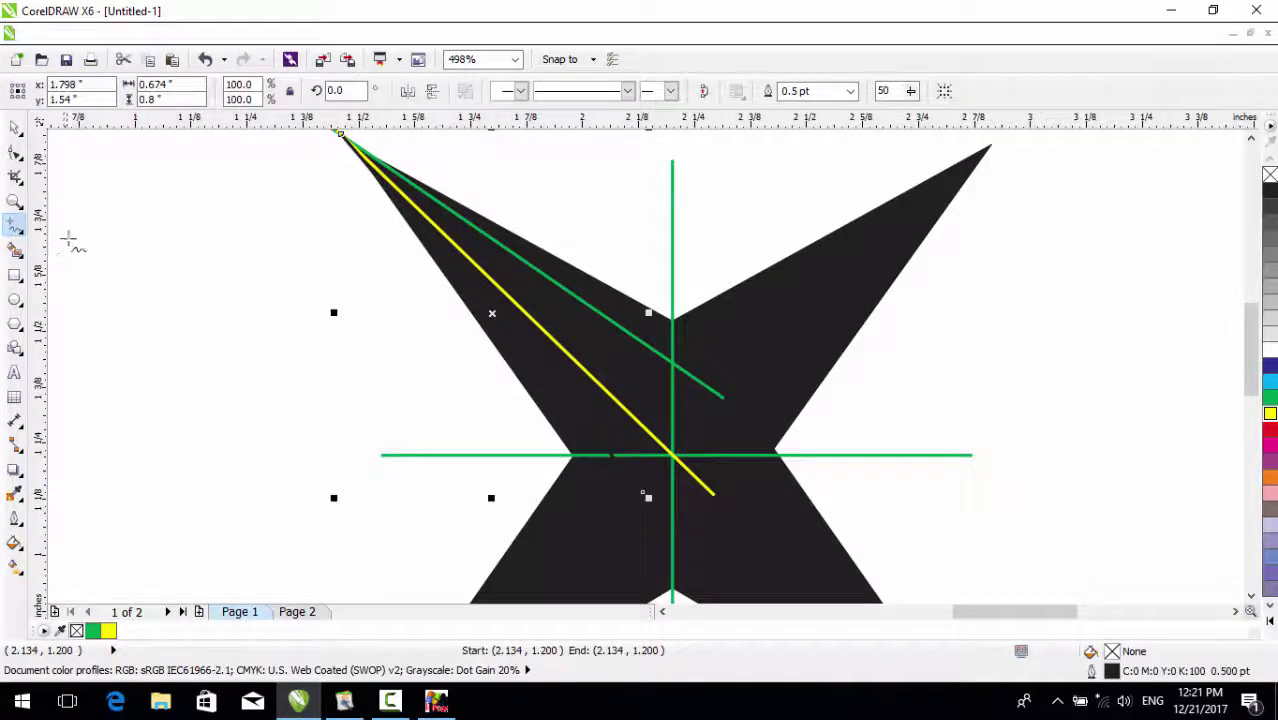
left_click(16, 129)
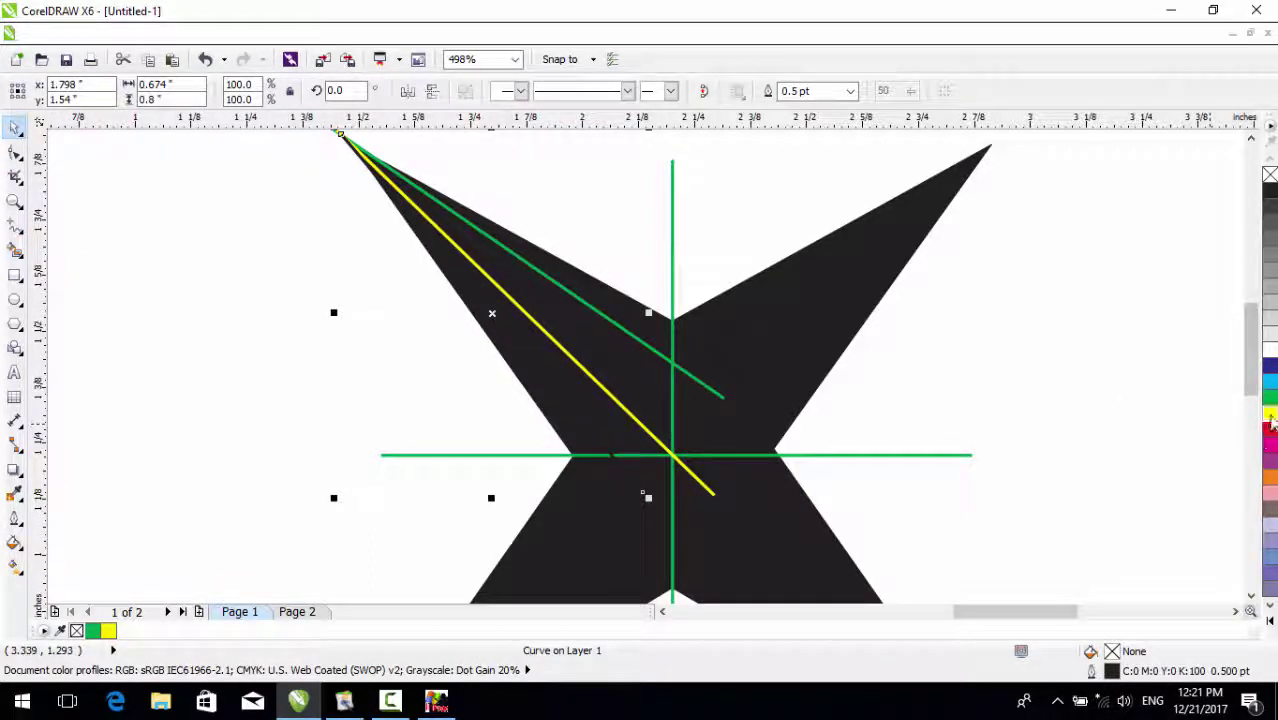
right_click(1270, 413)
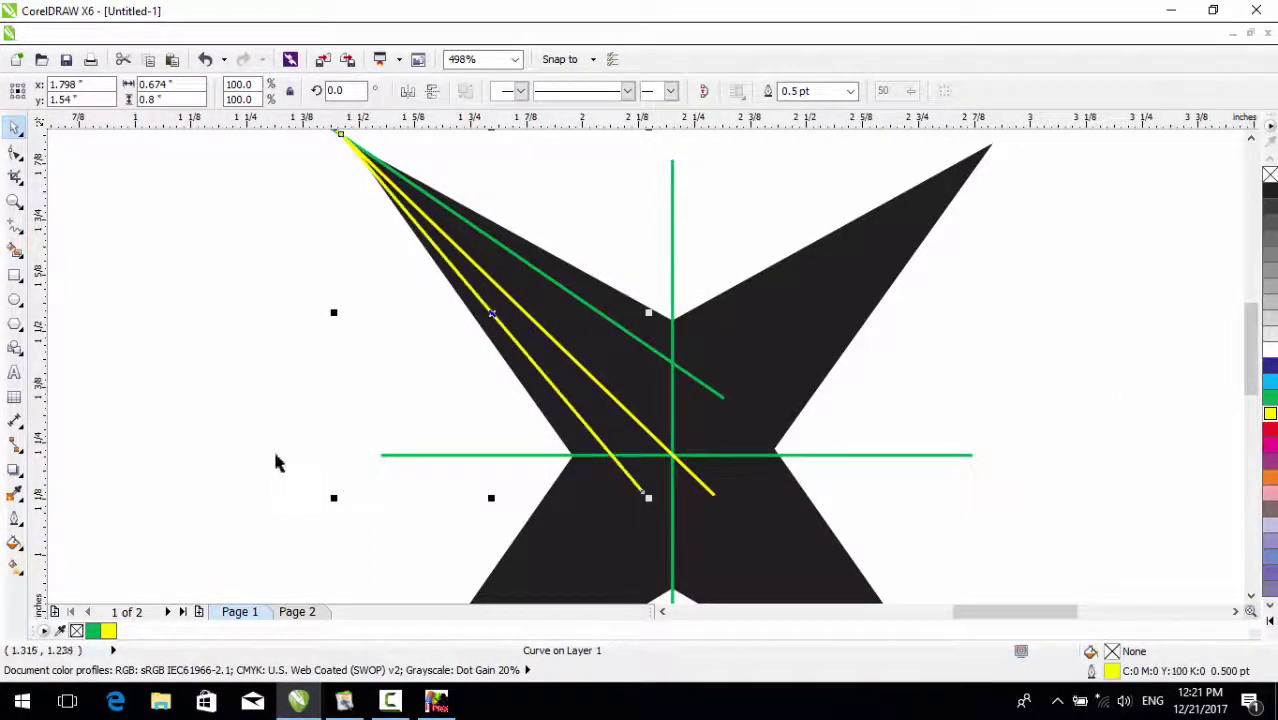
Fine-tune the lower end nodes of the upper yellow line and the green diagonal with the Shape tool
left_click(15, 152)
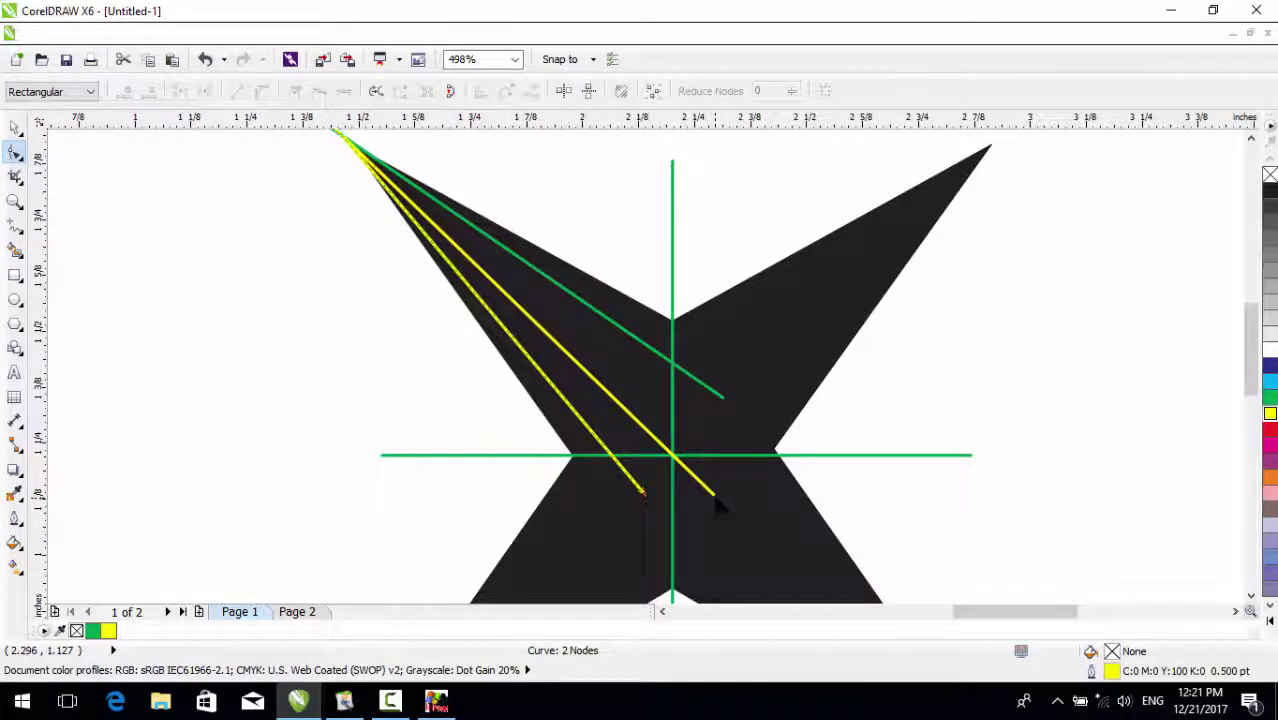
left_click_drag(716, 496, 720, 502)
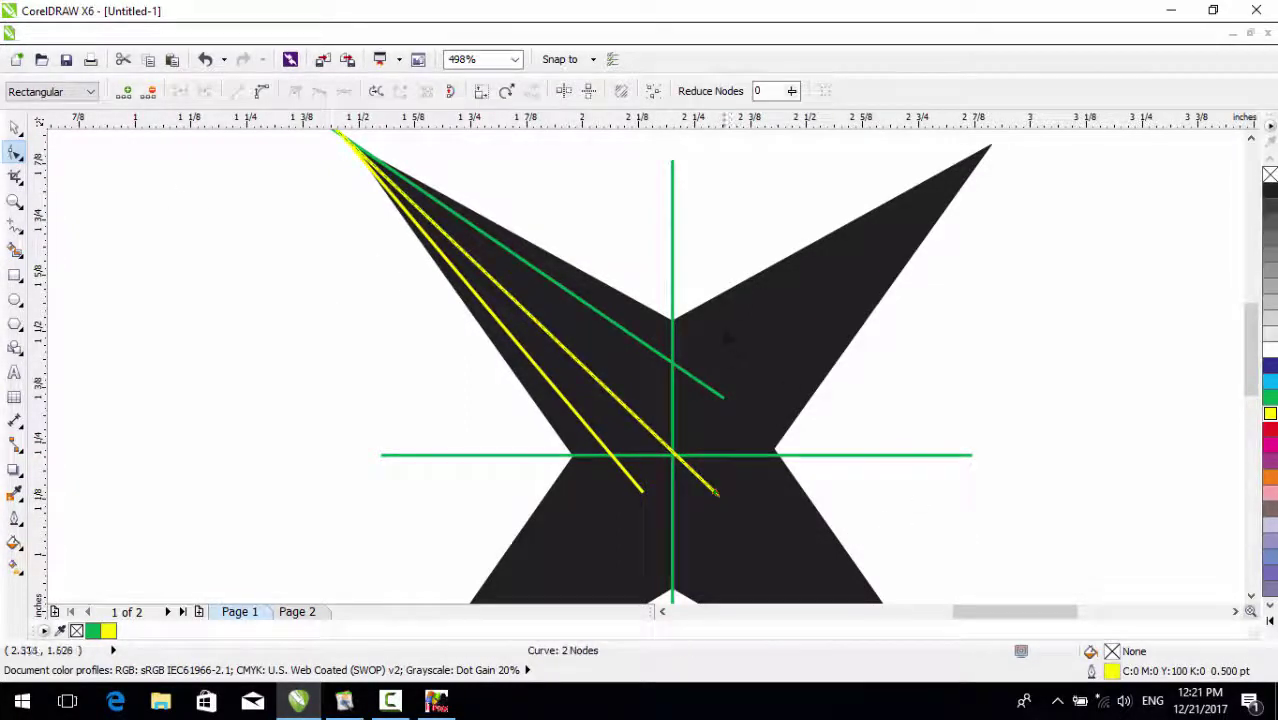
left_click(722, 399)
left_click_drag(722, 399, 720, 404)
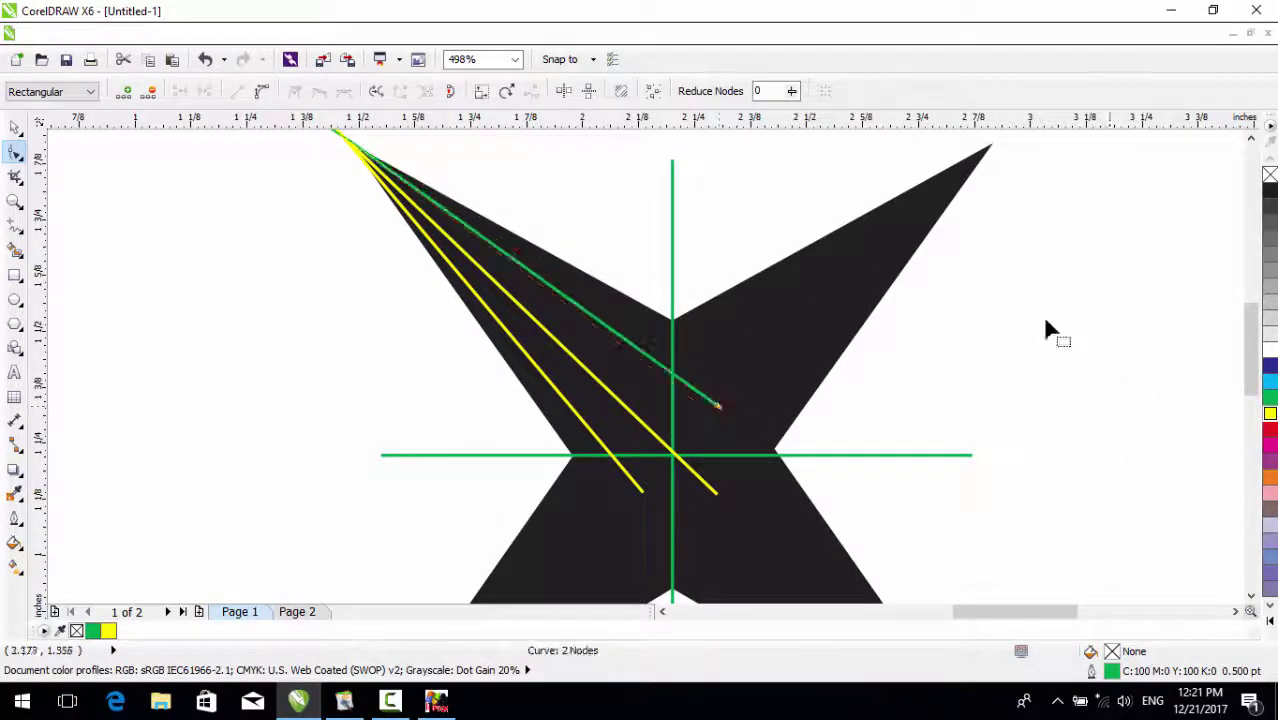
left_click(15, 127)
left_click(146, 335)
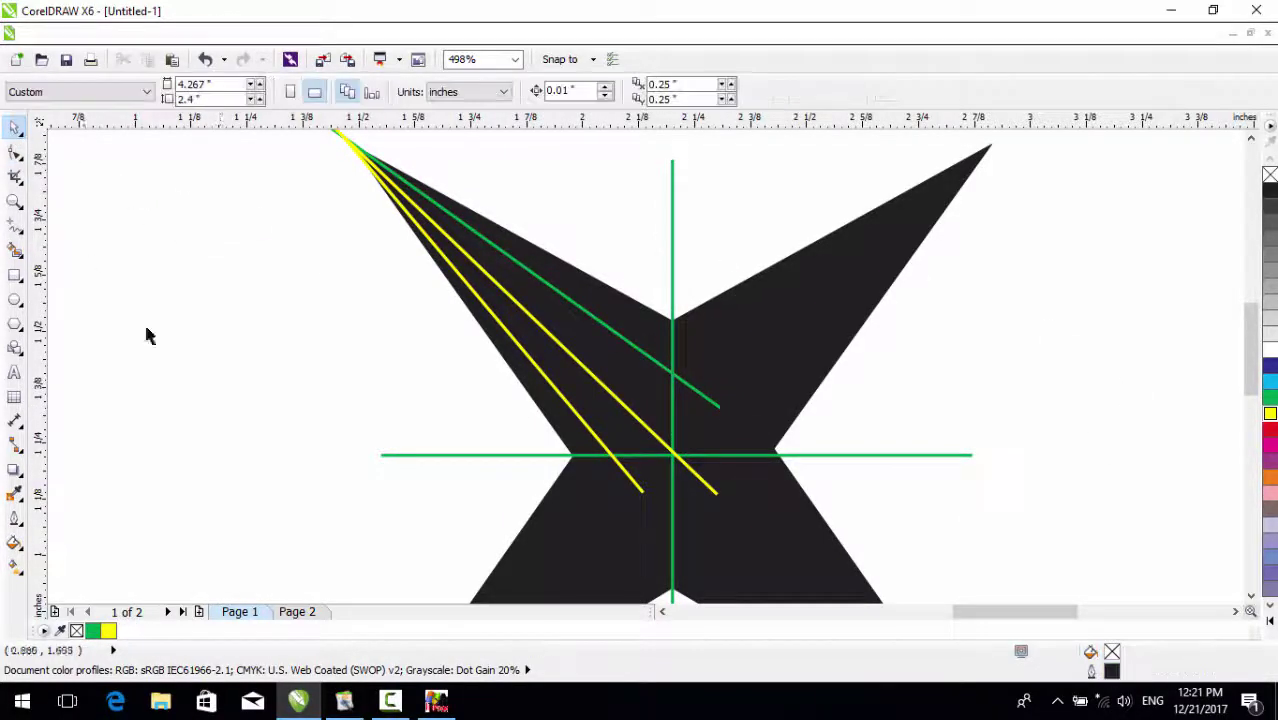
Smart Fill the two upper facets of the upper-left arm in blue-grey with a 0.5 pt black outline
left_click(15, 252)
left_click(612, 303)
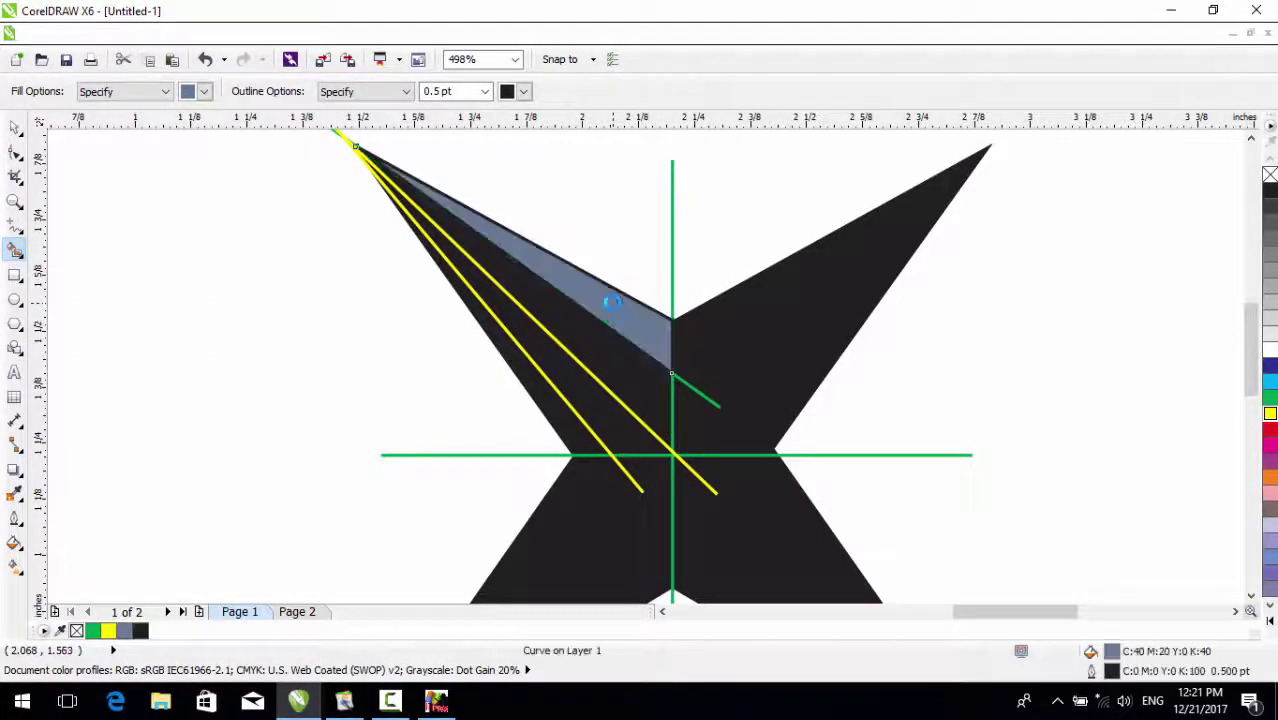
left_click(600, 346)
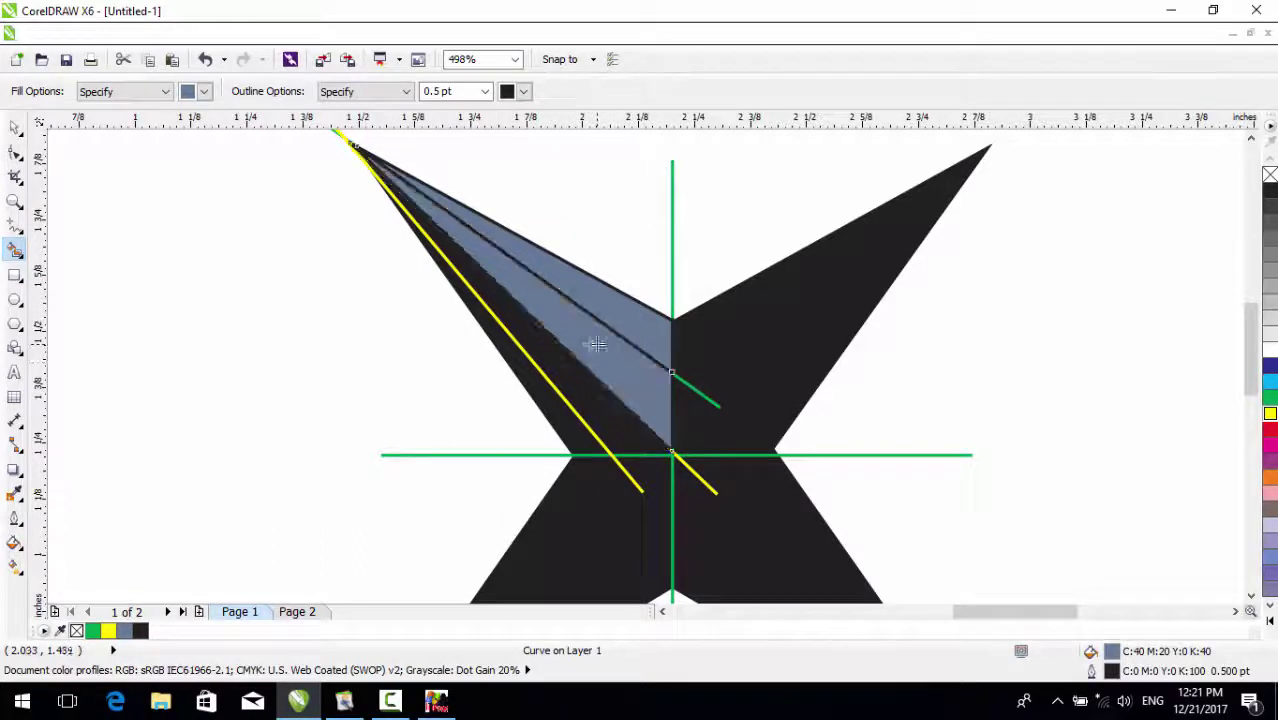
left_click(556, 428)
left_click(557, 418)
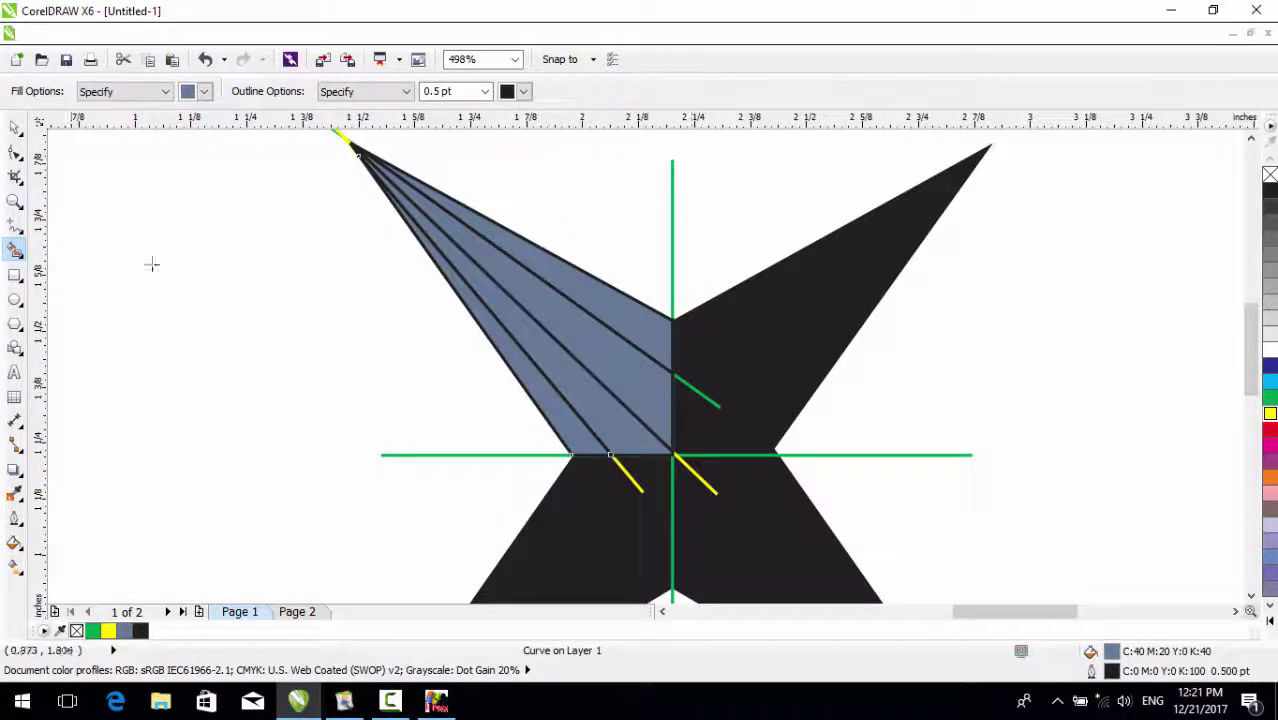
left_click(15, 127)
key("ctrl+z")
key("ctrl+z")
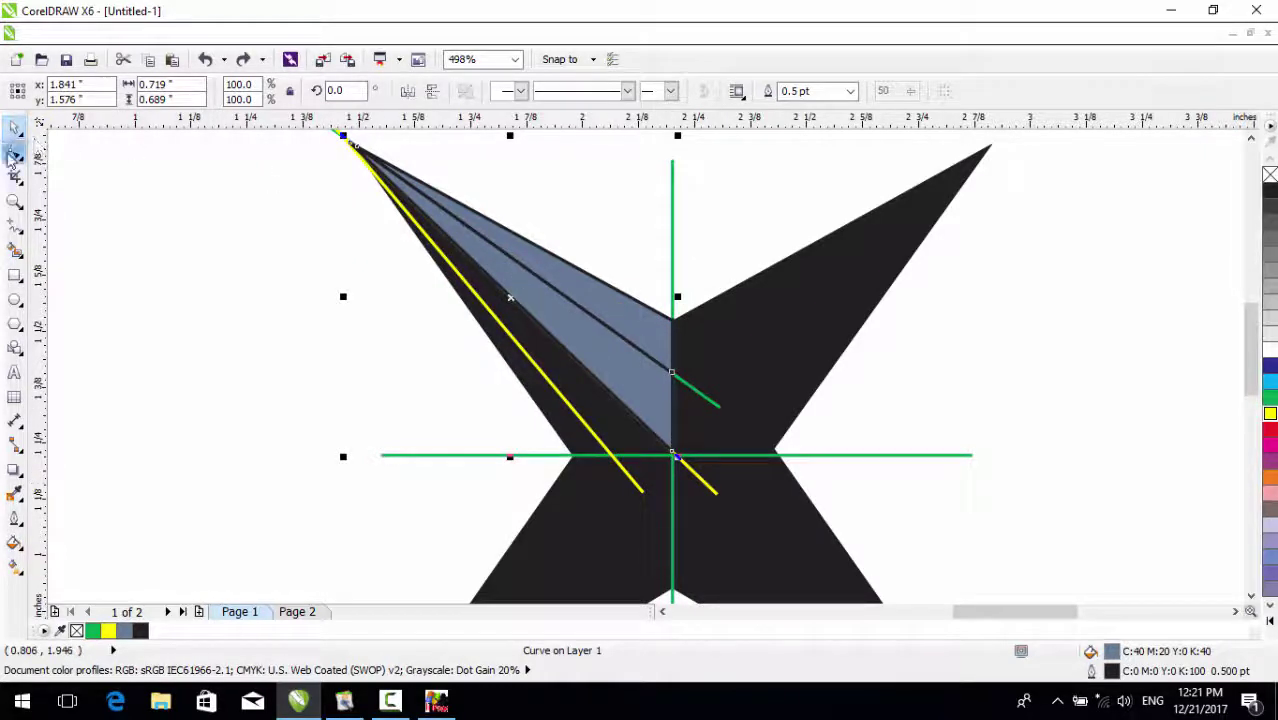
Nudge the lower end node of the lower yellow line slightly to the right
left_click(15, 152)
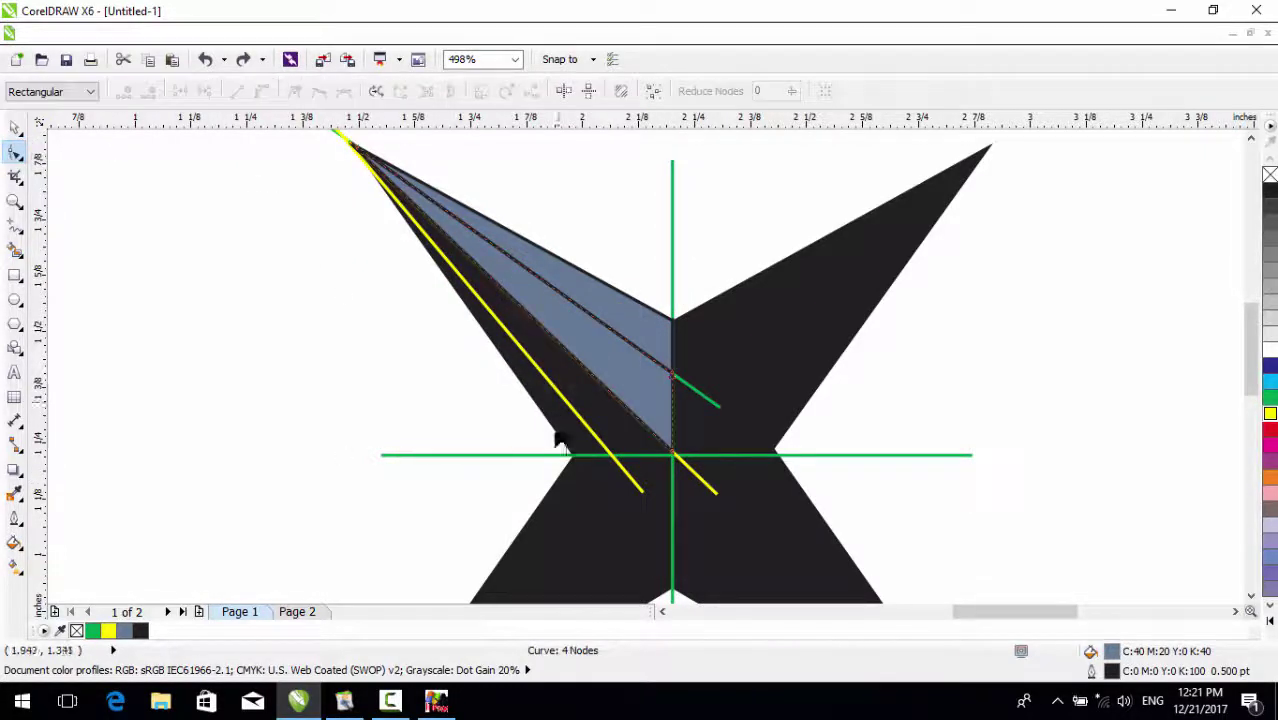
left_click(647, 500)
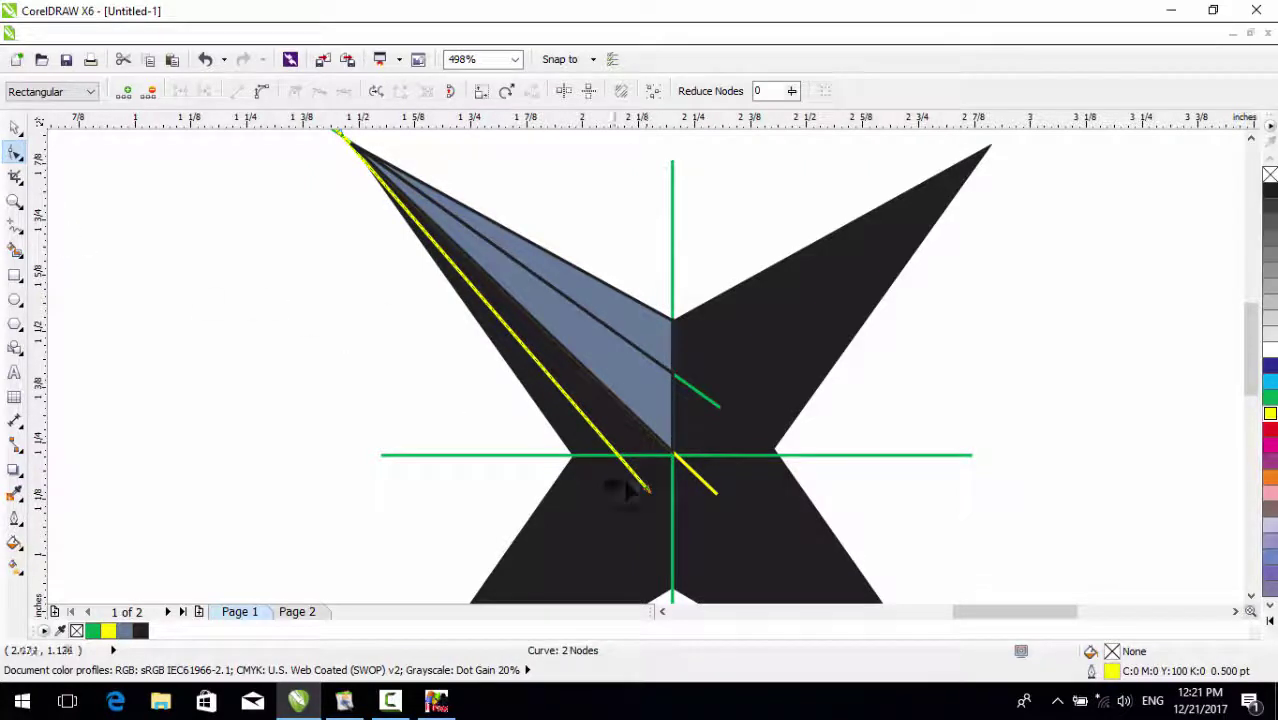
left_click_drag(647, 491, 645, 492)
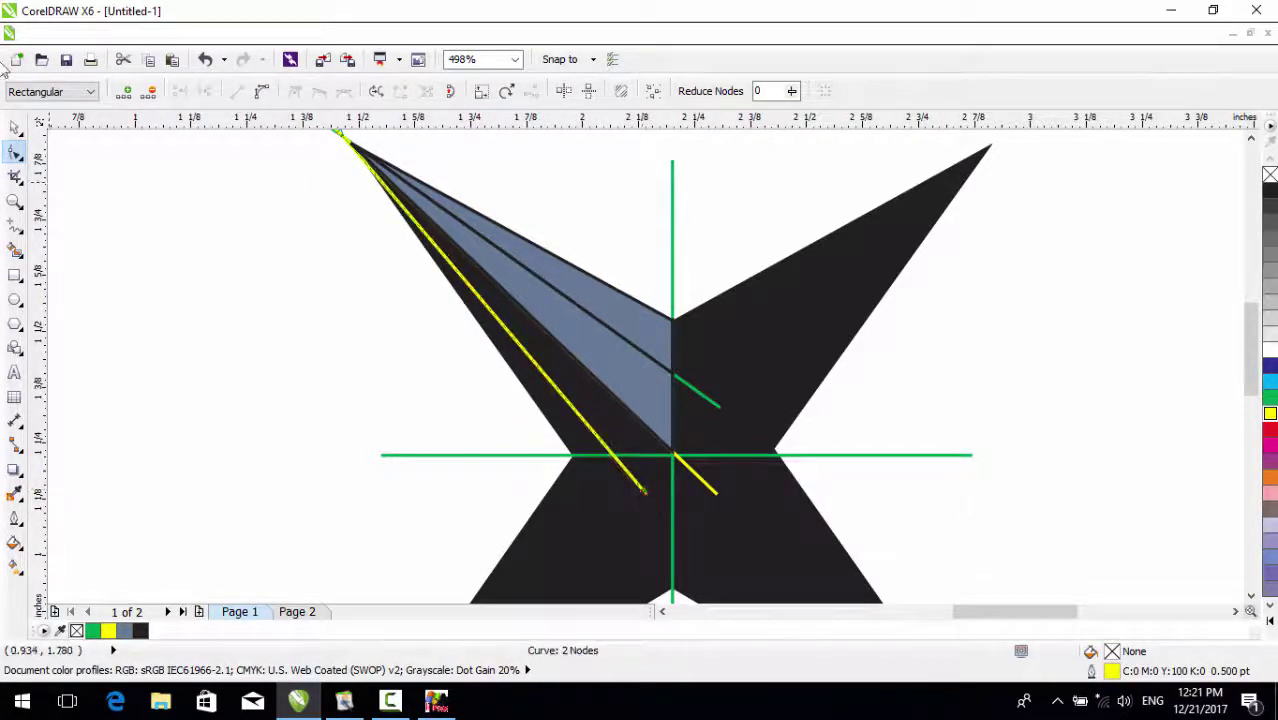
Smart Fill the two remaining lower facets of the upper-left arm in blue-grey with a 0.5 pt black outline
left_click(15, 250)
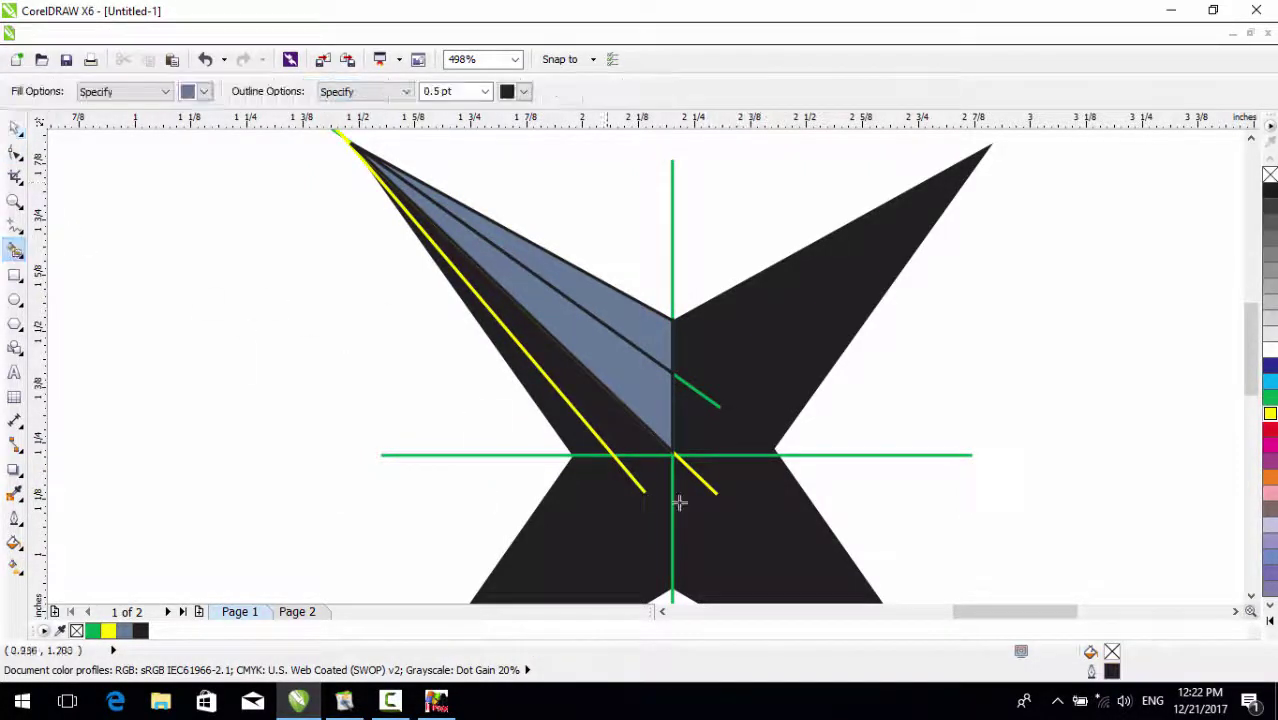
left_click(622, 440)
left_click(572, 430)
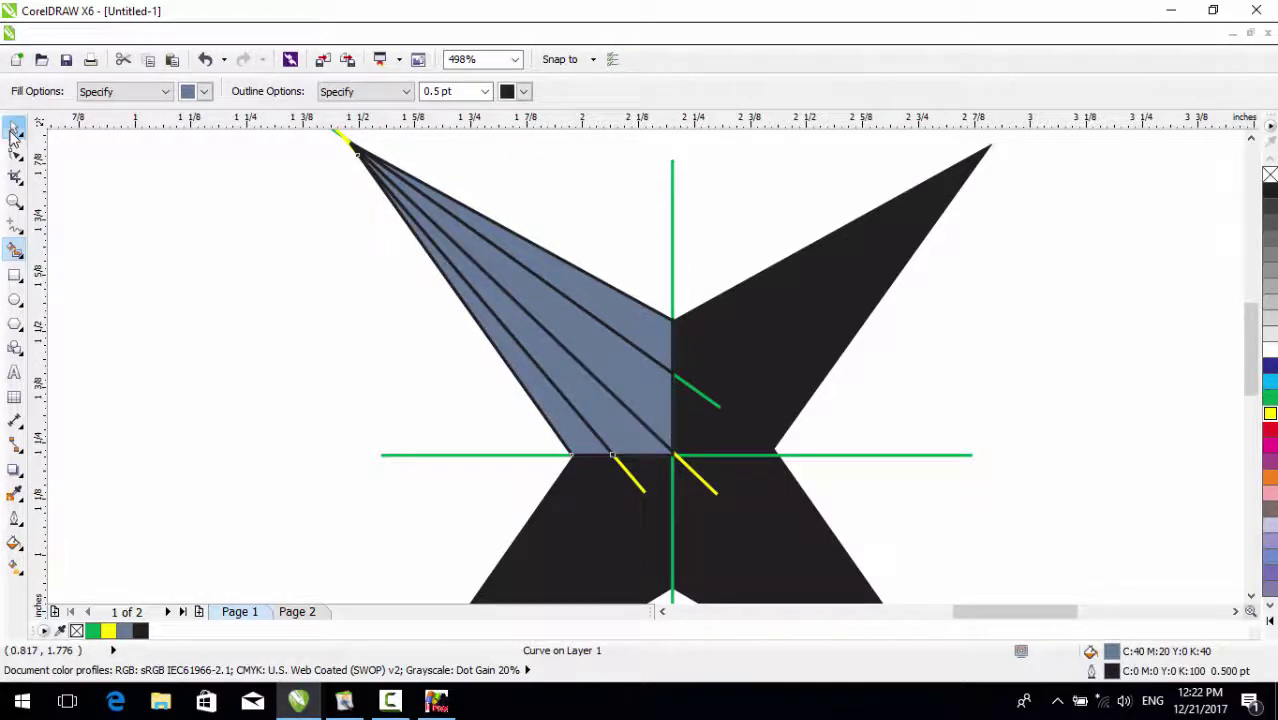
Delete both yellow guide lines, the green diagonal line and the green cross
left_click(15, 128)
left_click(706, 487)
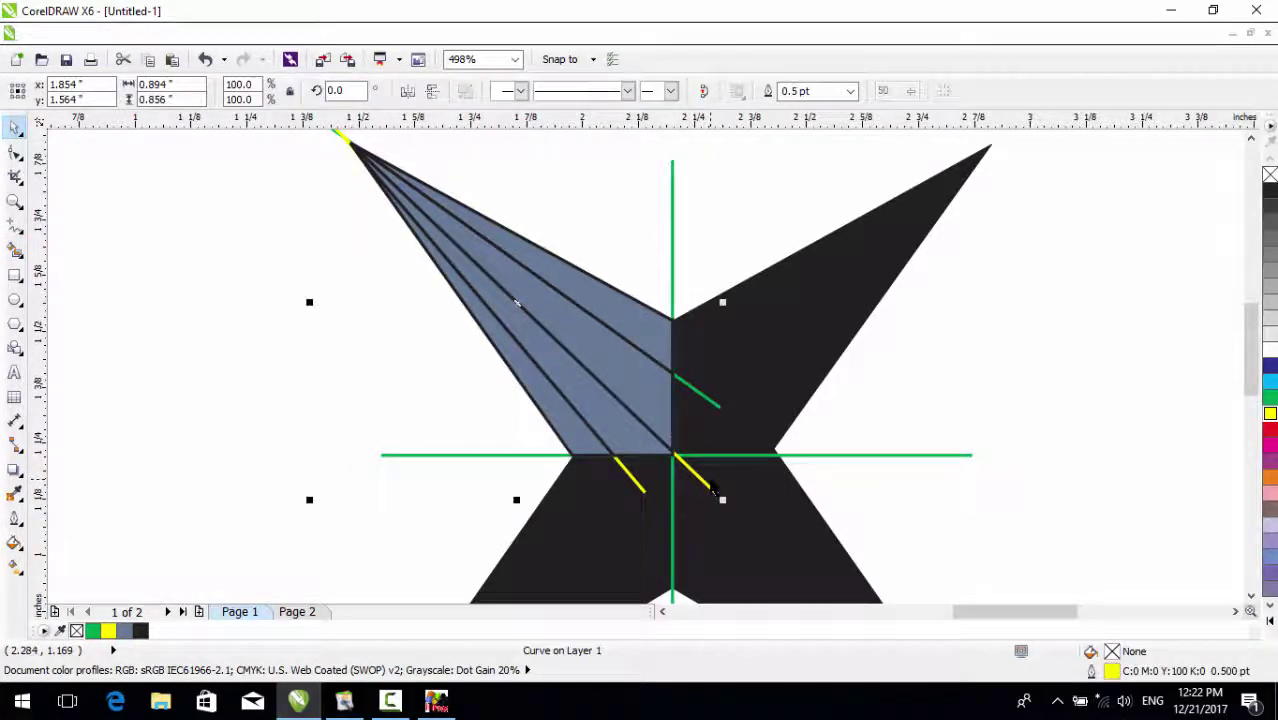
key("Delete")
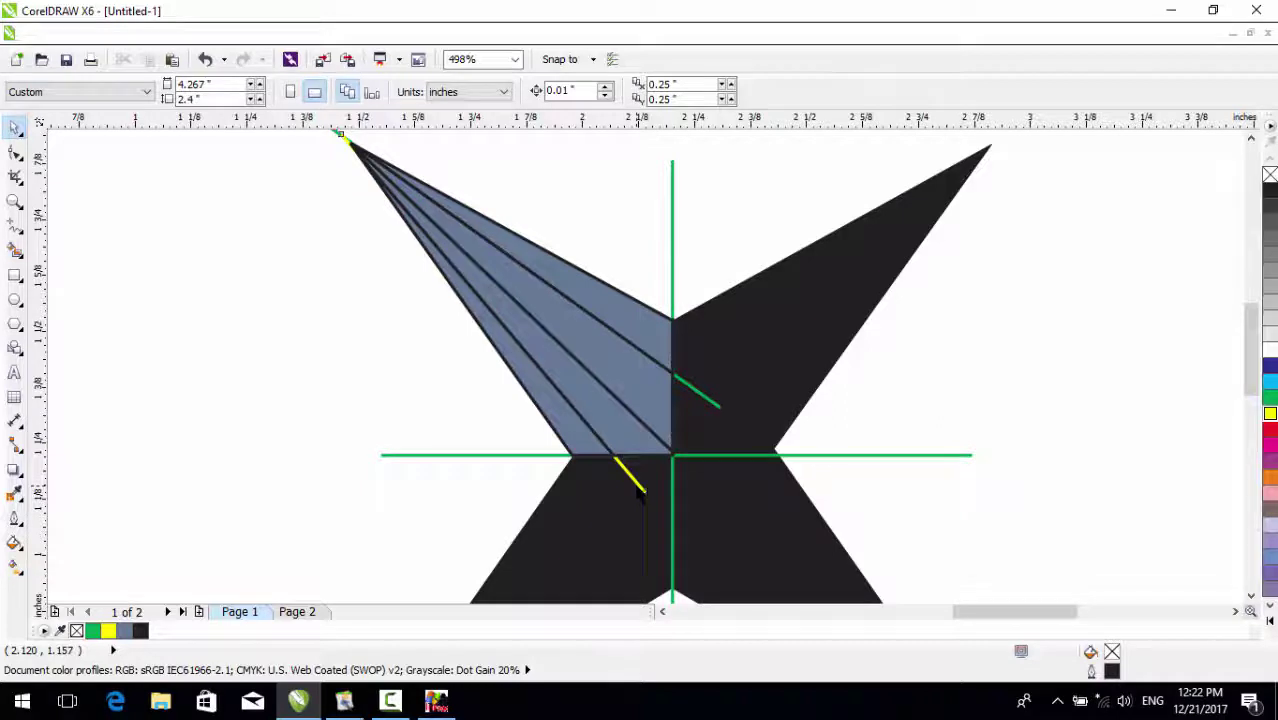
left_click(640, 490)
key("Delete")
left_click(716, 403)
key("Delete")
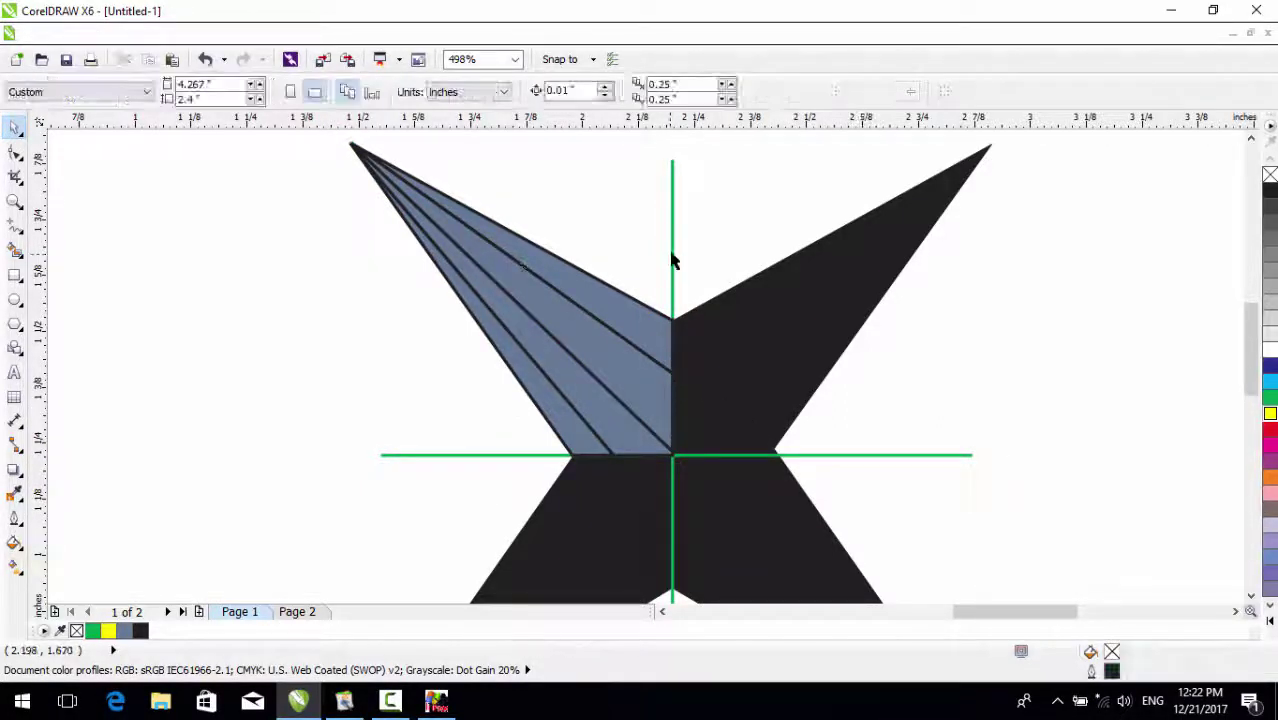
left_click(672, 260)
key("Delete")
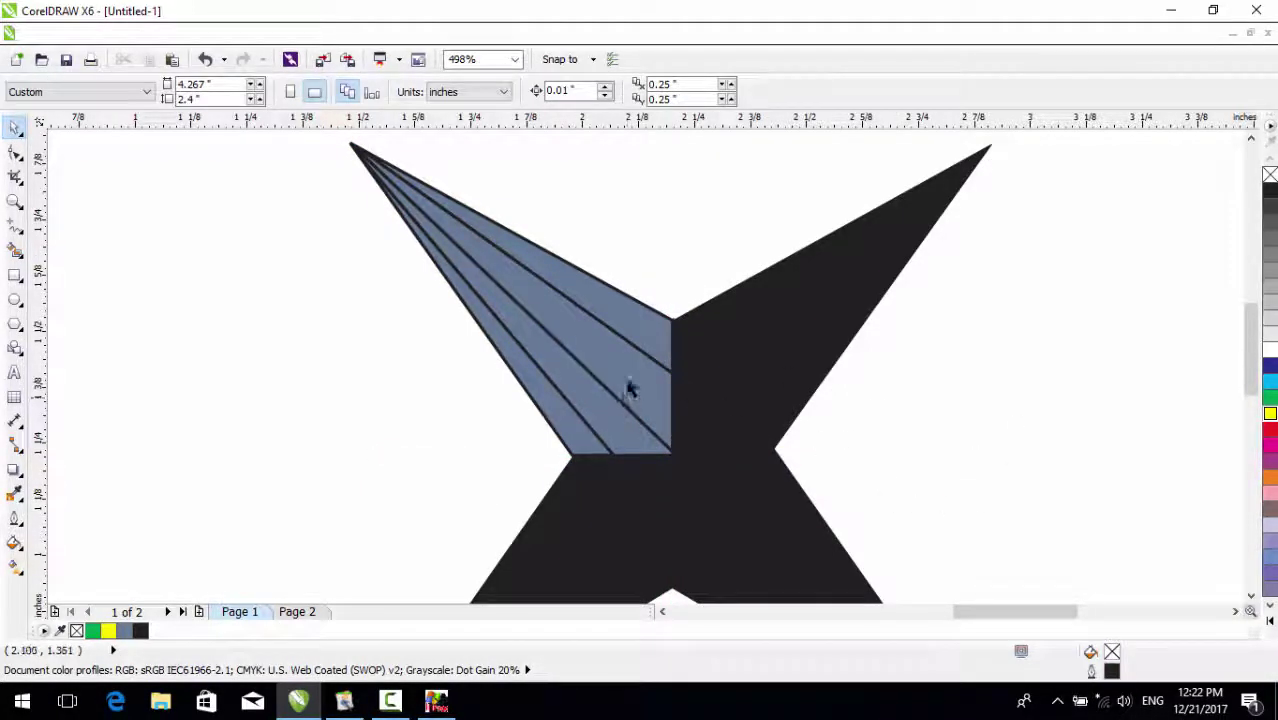
Set up a custom linear fountain fill for the uppermost facet of the upper-left arm with red at both ends
scroll(624, 392, "down", 2)
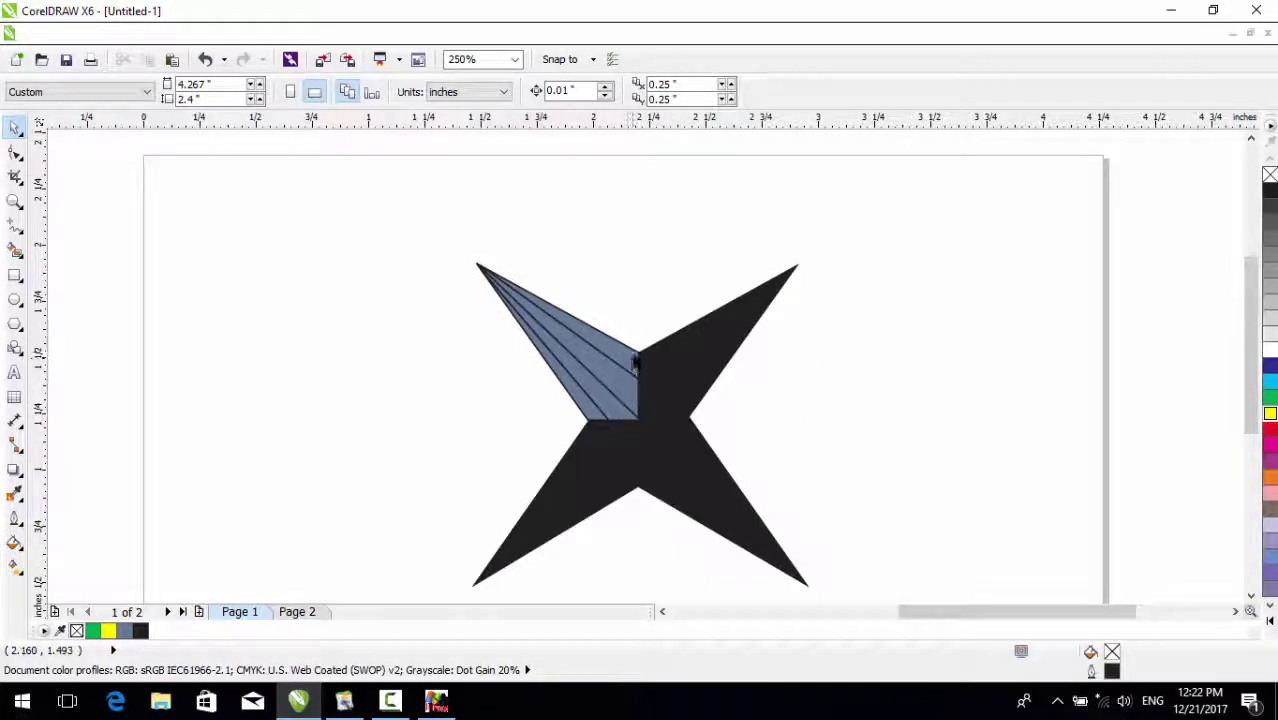
key("z")
left_click_drag(440, 243, 828, 466)
left_click(646, 378)
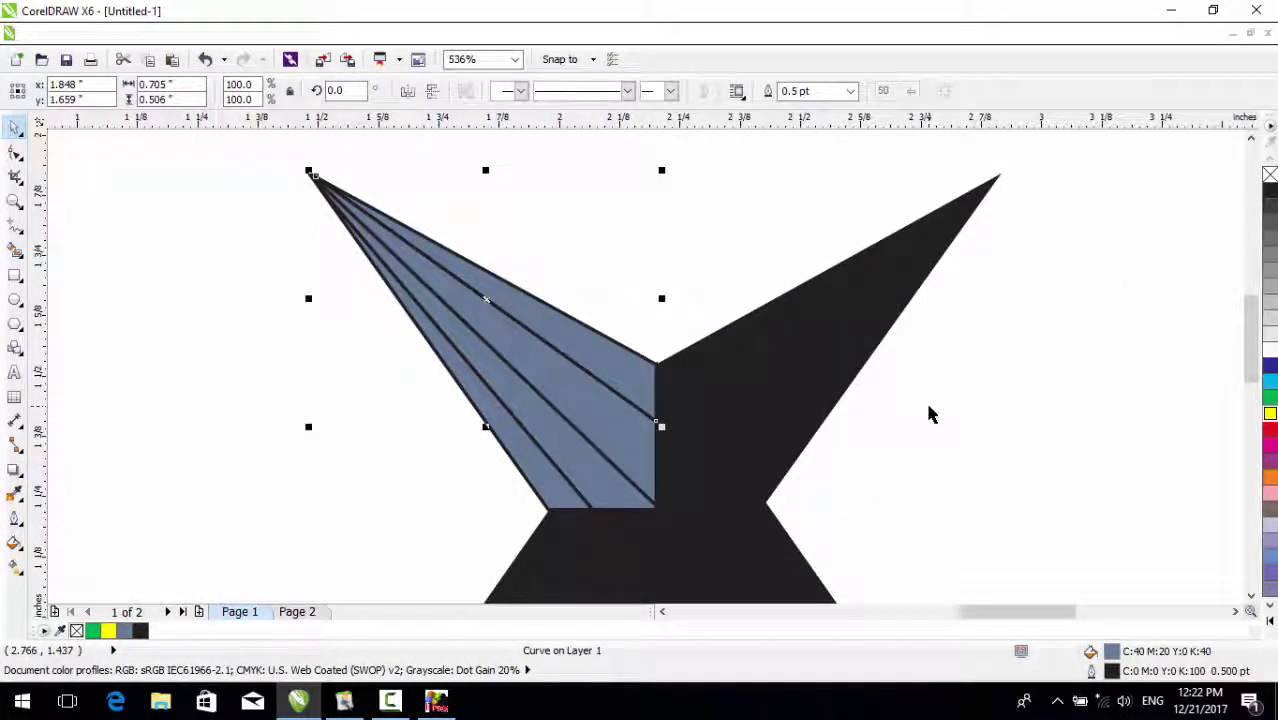
key("F11")
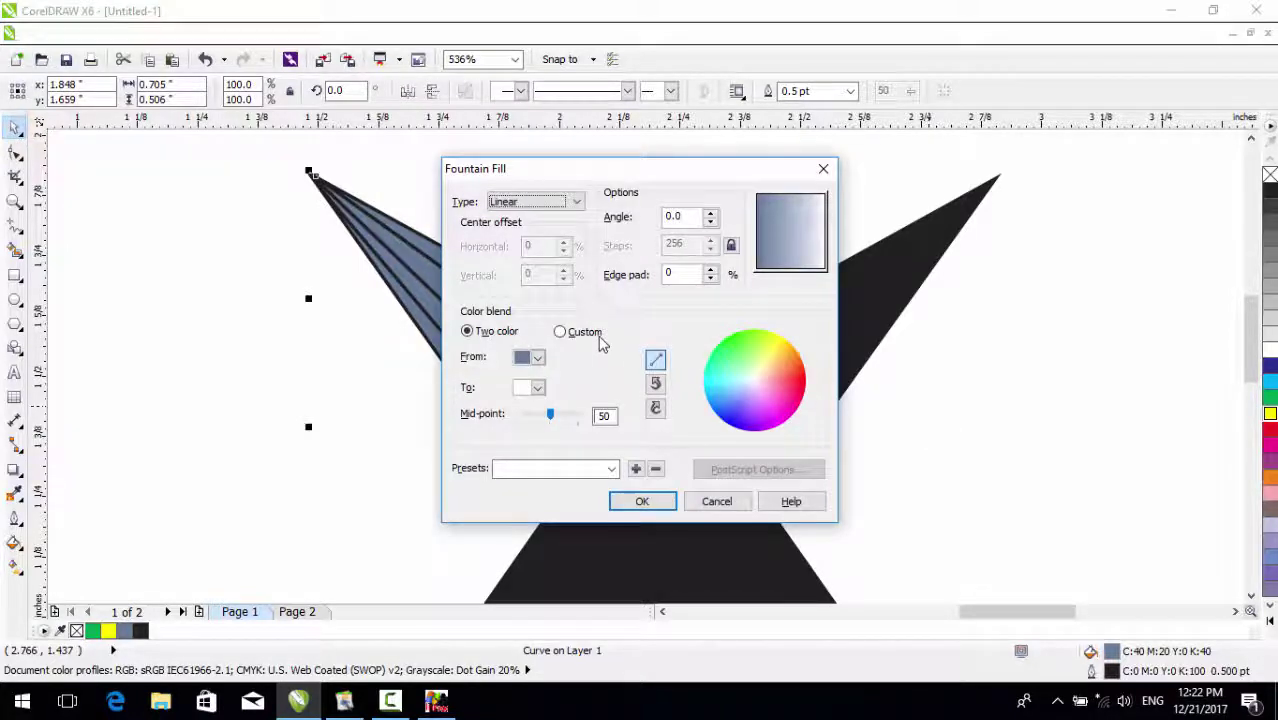
left_click(590, 333)
left_click_drag(627, 182, 950, 223)
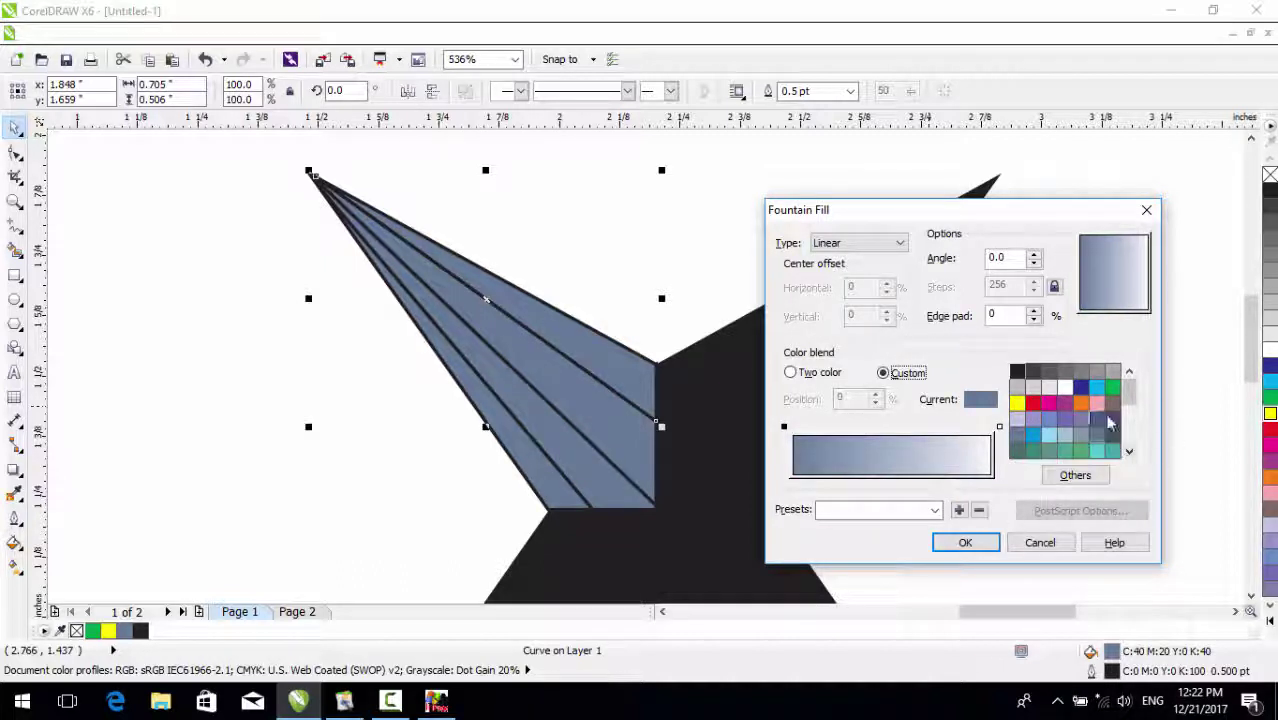
left_click(1033, 402)
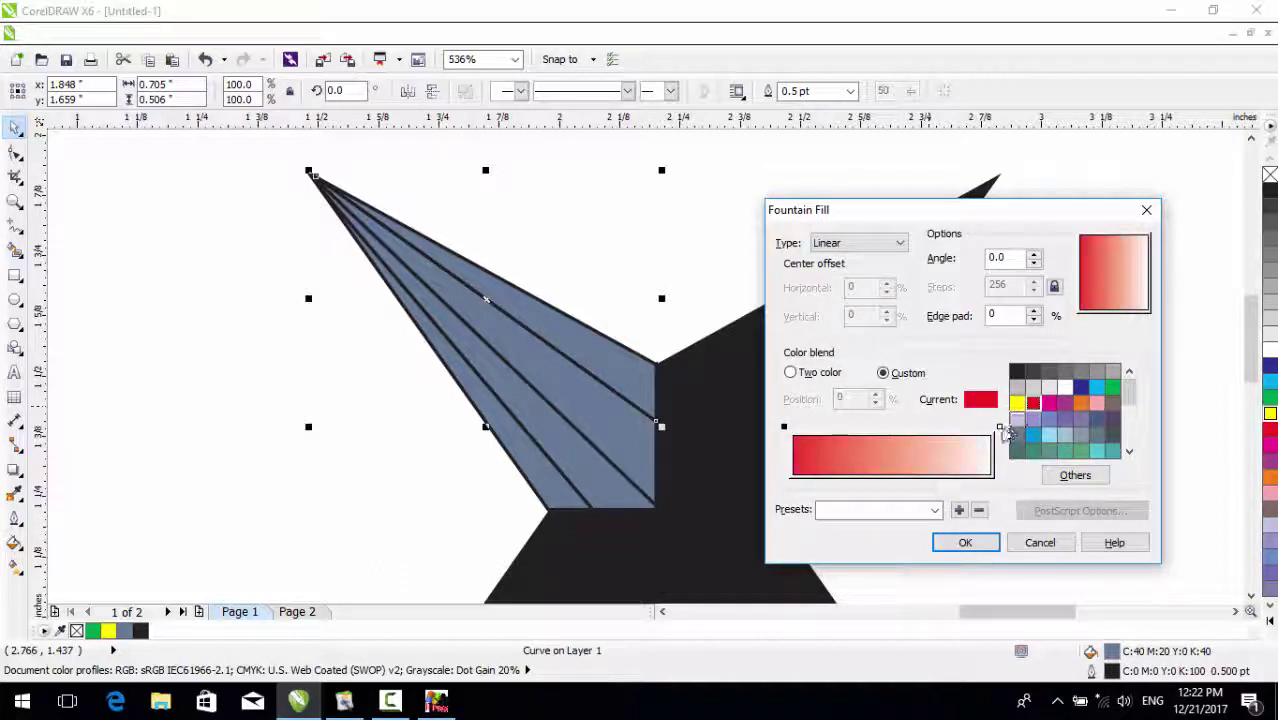
left_click(999, 427)
left_click(1033, 402)
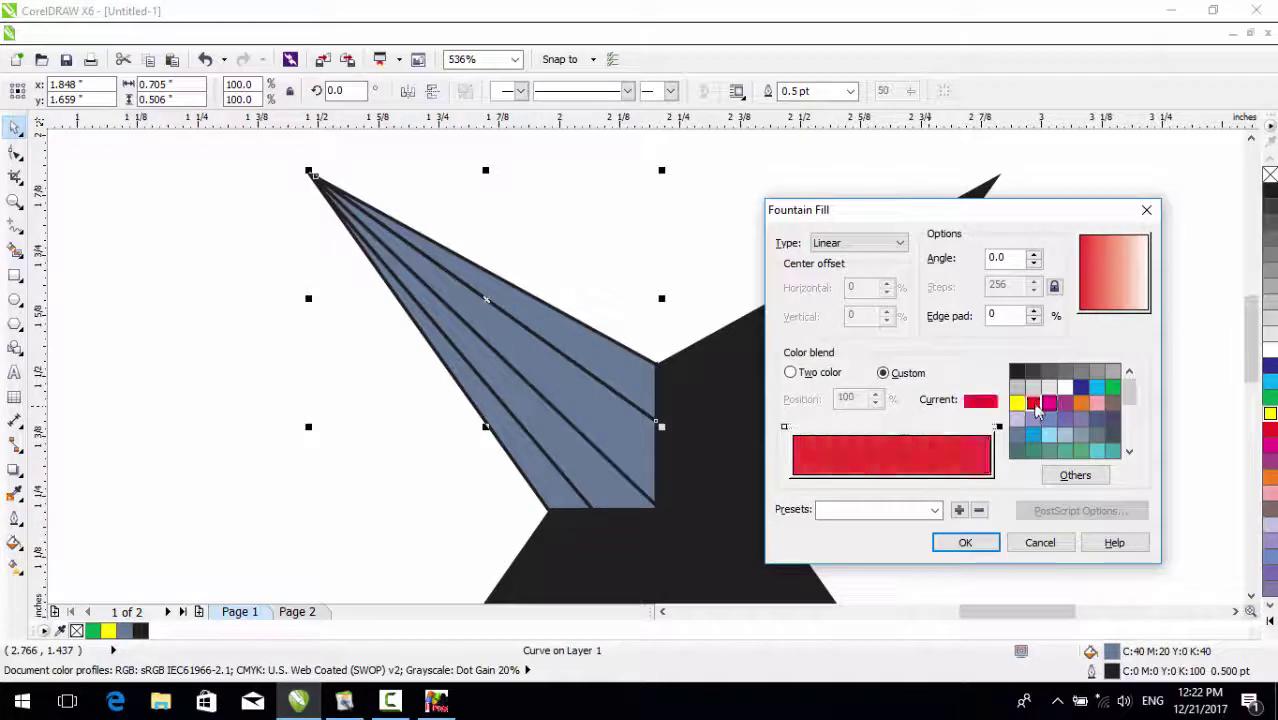
left_click(789, 437)
left_click(785, 428)
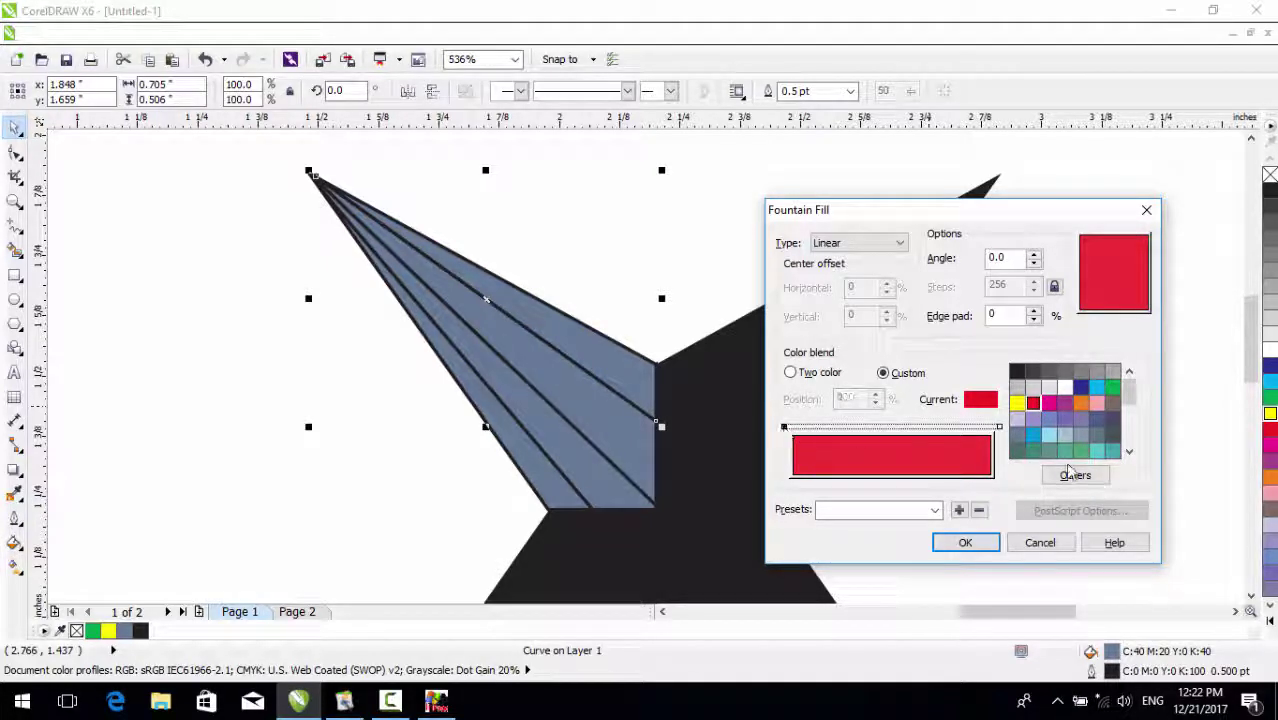
Darken the gradient's start colour to CMYK 0, 100, 100, 60 and apply the fill to the uppermost facet
left_click(1066, 478)
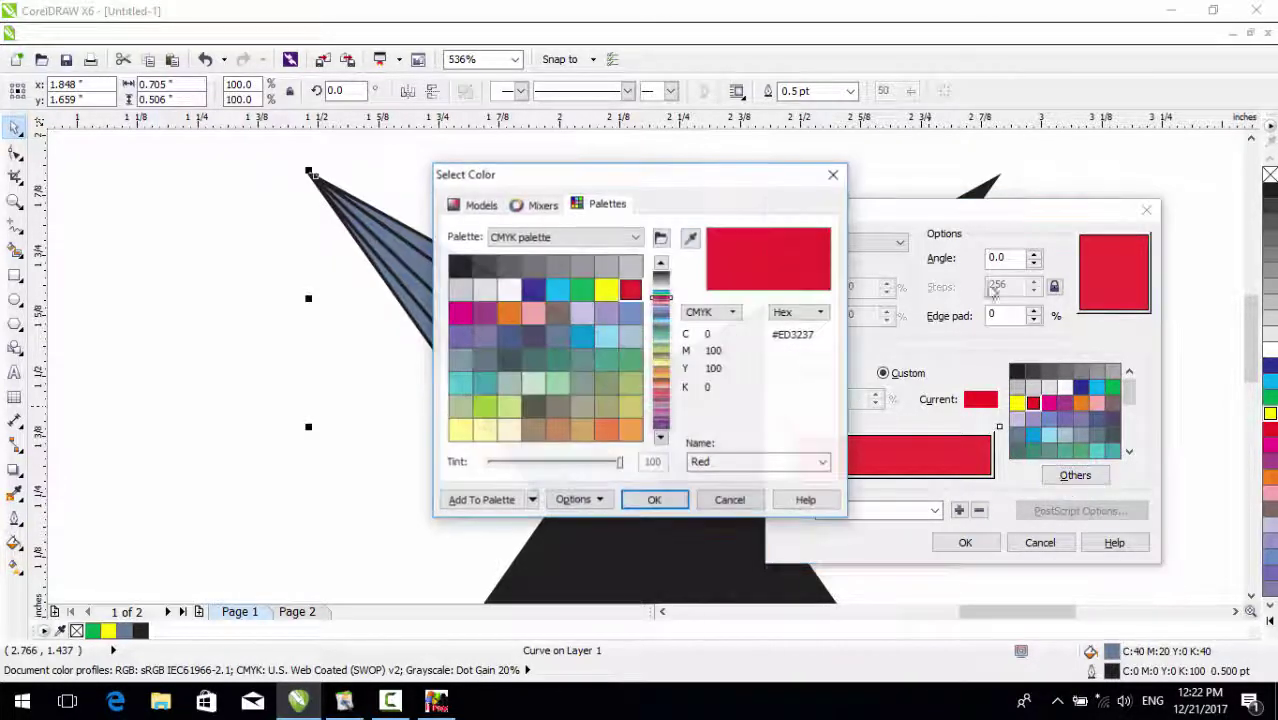
left_click(475, 204)
double_click(726, 420)
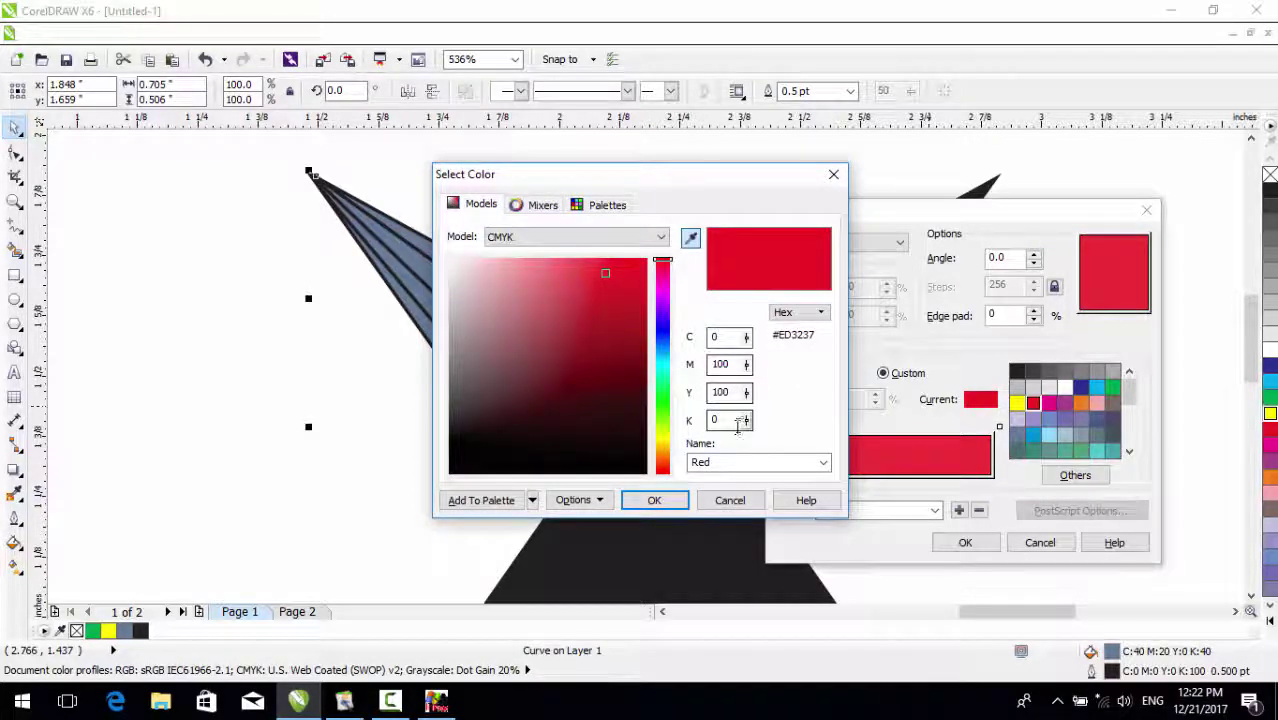
type("60")
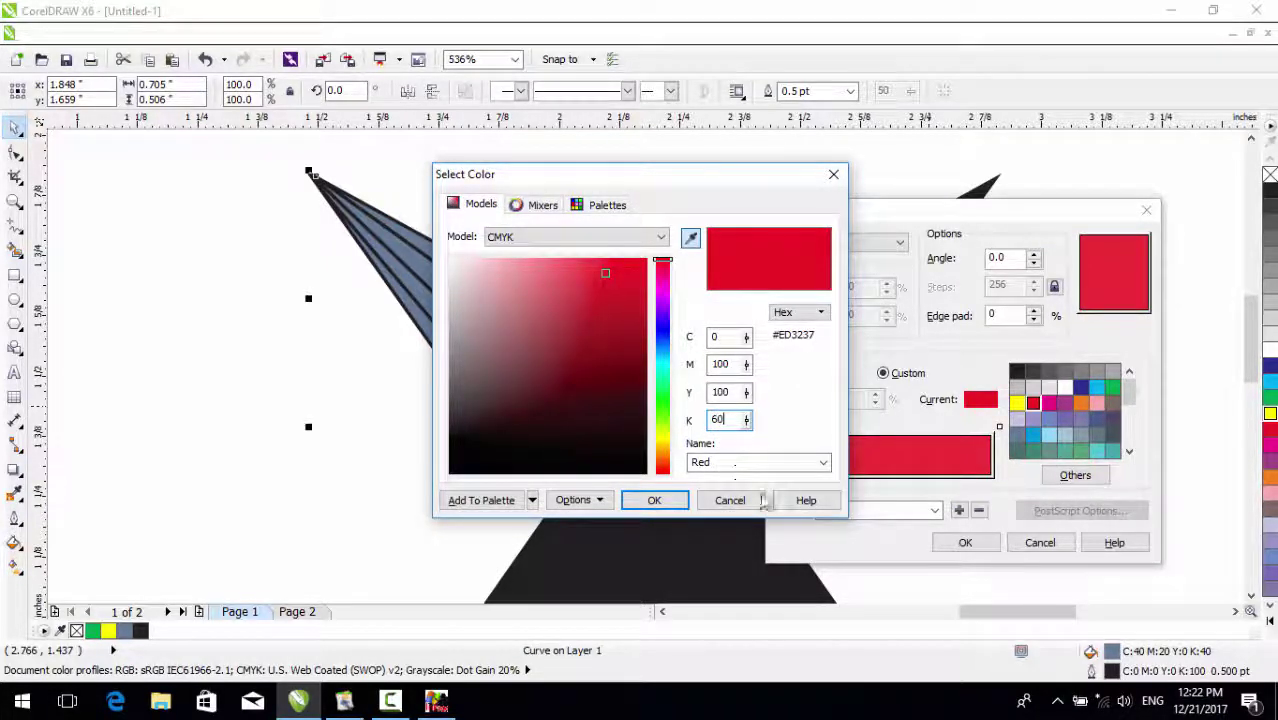
left_click(654, 500)
left_click(978, 538)
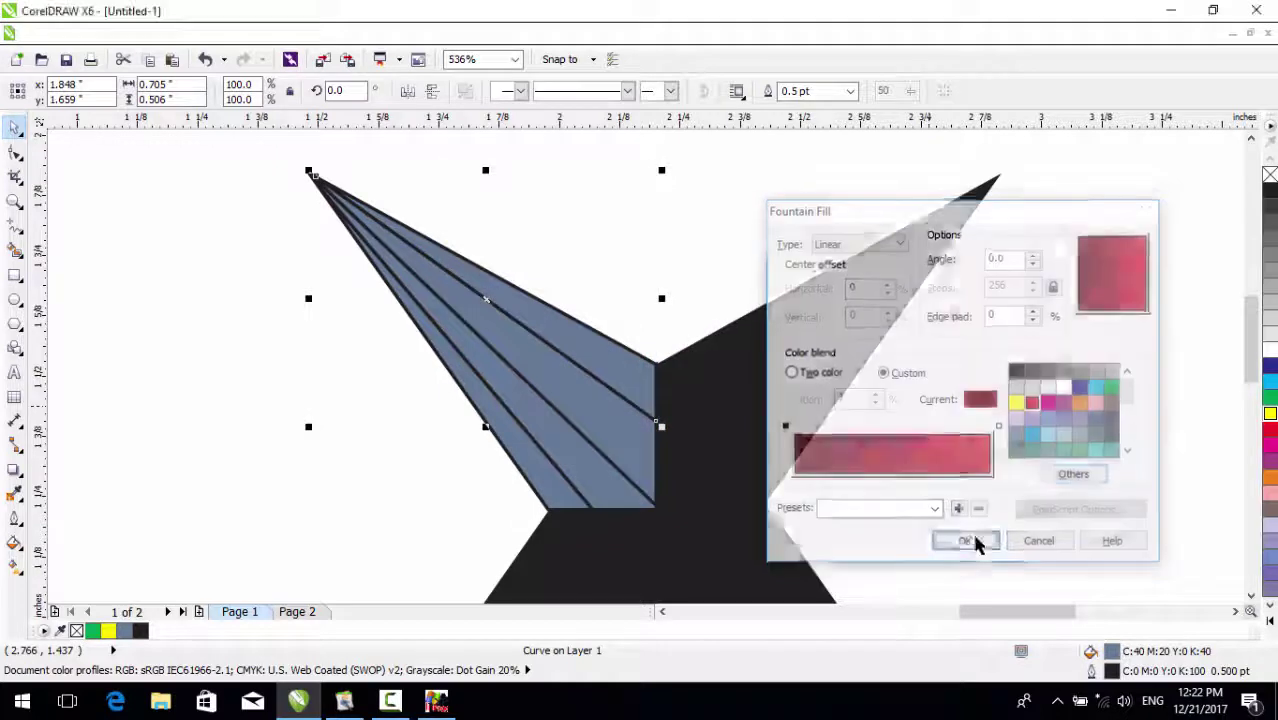
Repeat the dark-red-to-red fountain fill on the second facet from the top
left_click(560, 406)
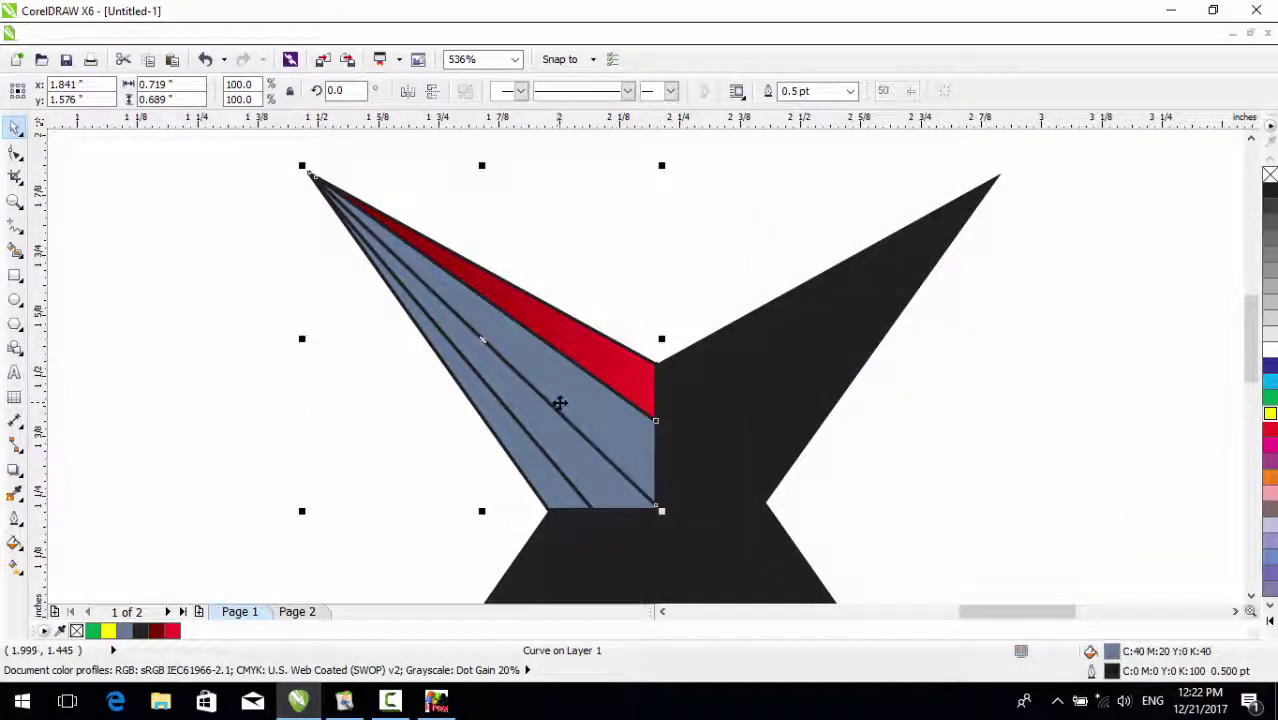
left_click(591, 402)
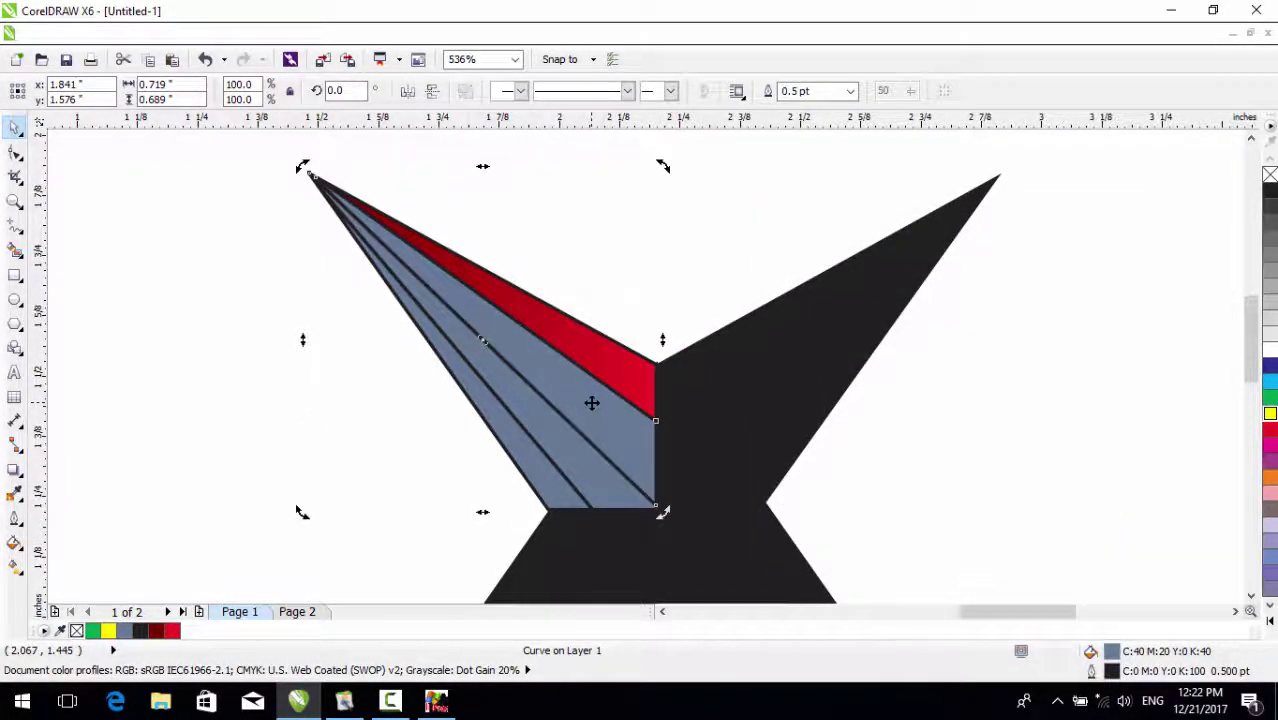
key("ctrl+r")
key("Escape")
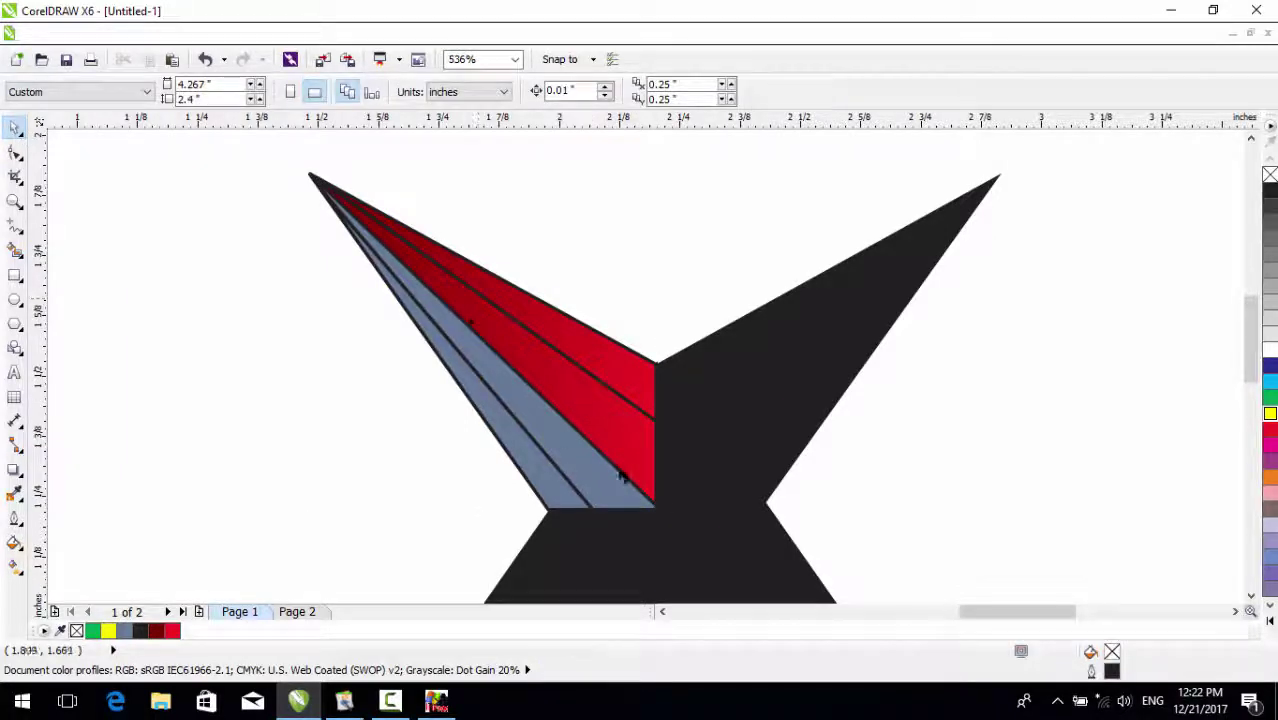
Give the lowest facet of the upper-left arm a custom linear fountain fill from dark grey to lighter grey
left_click(512, 440)
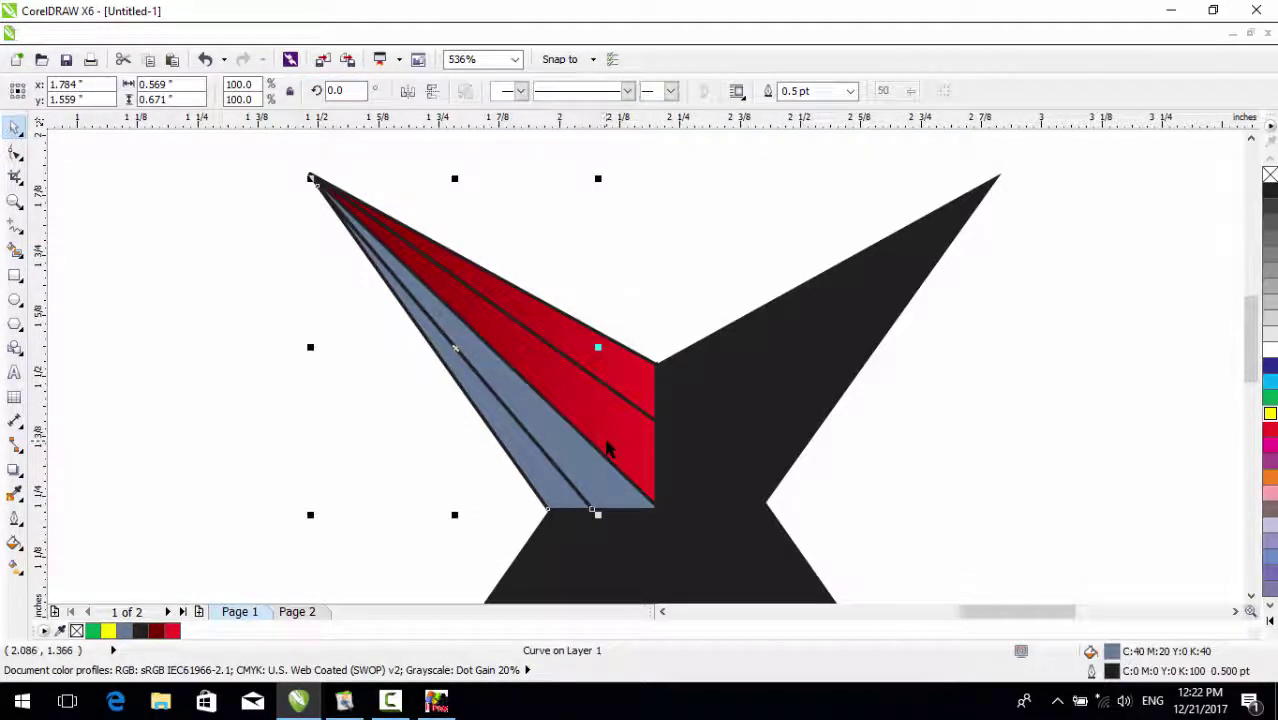
key("F11")
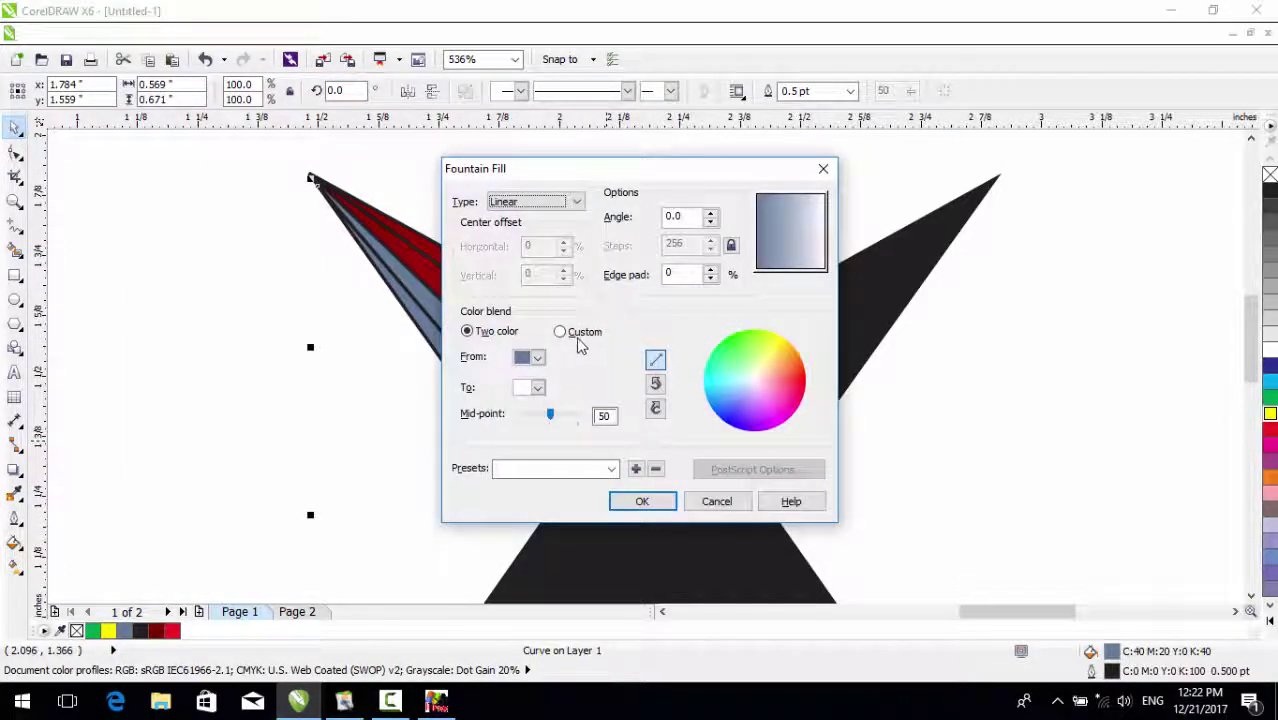
left_click(710, 503)
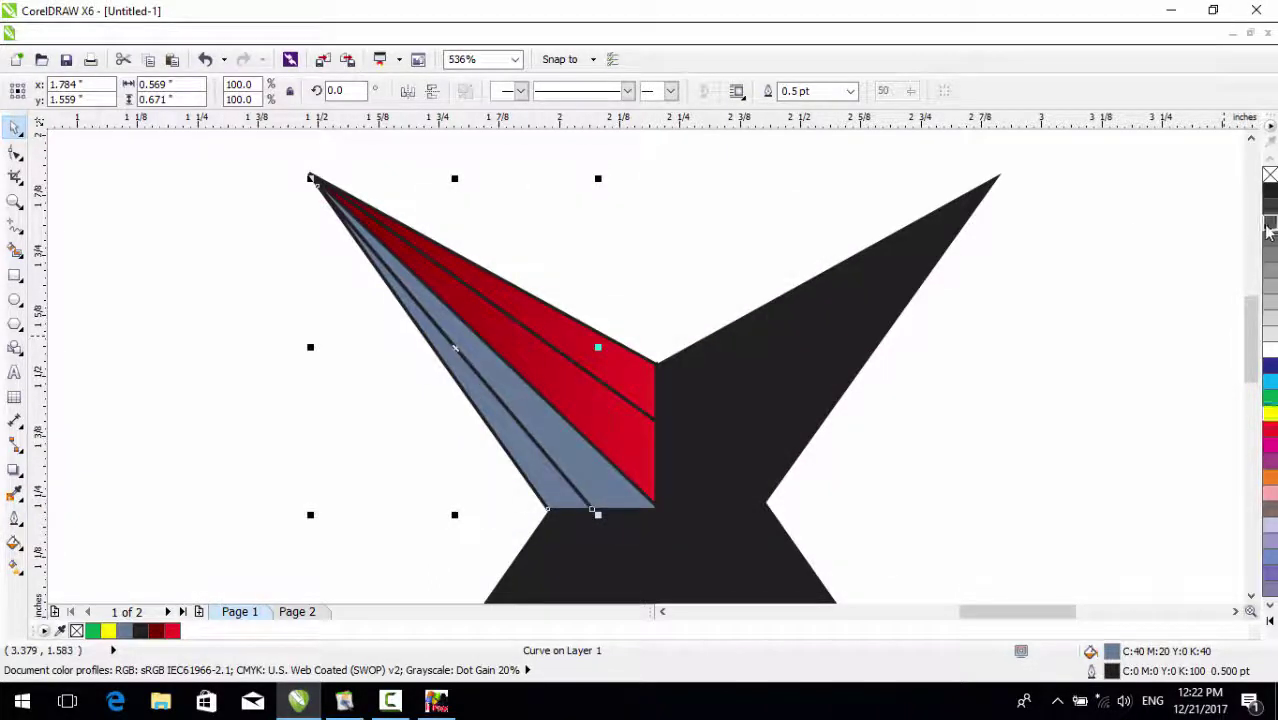
left_click(1268, 230)
key("F11")
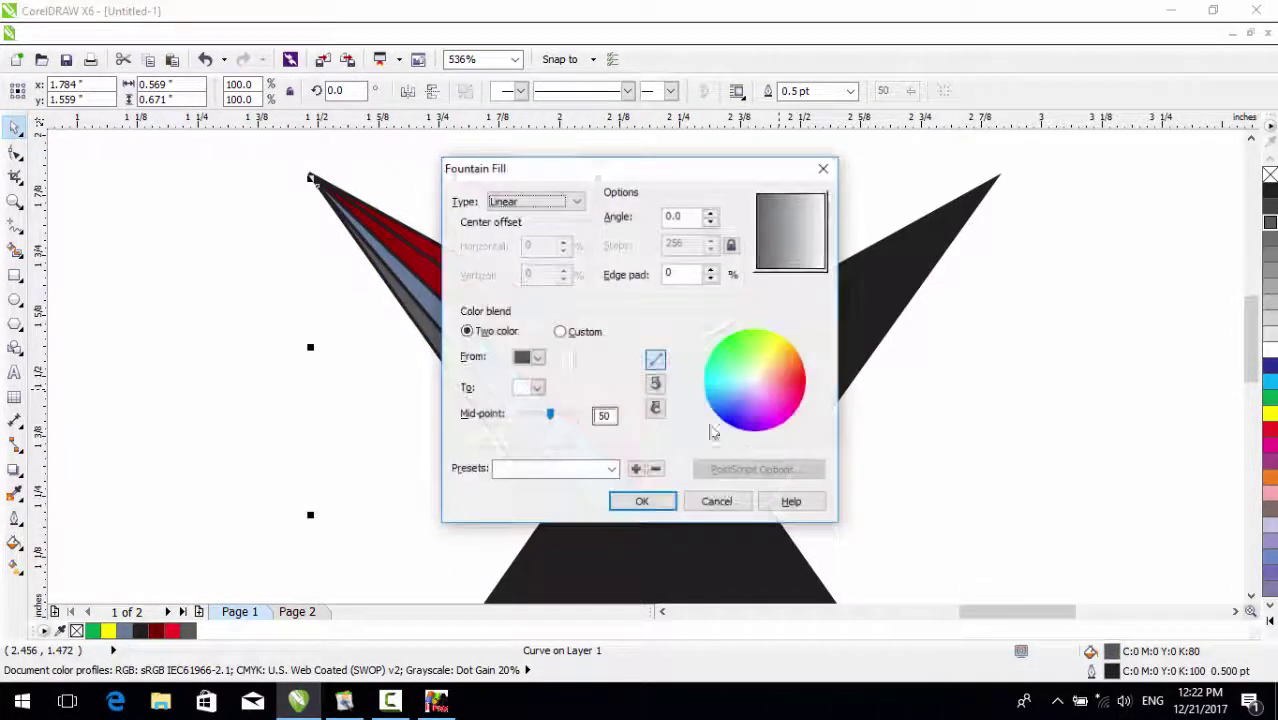
left_click(580, 333)
left_click(676, 386)
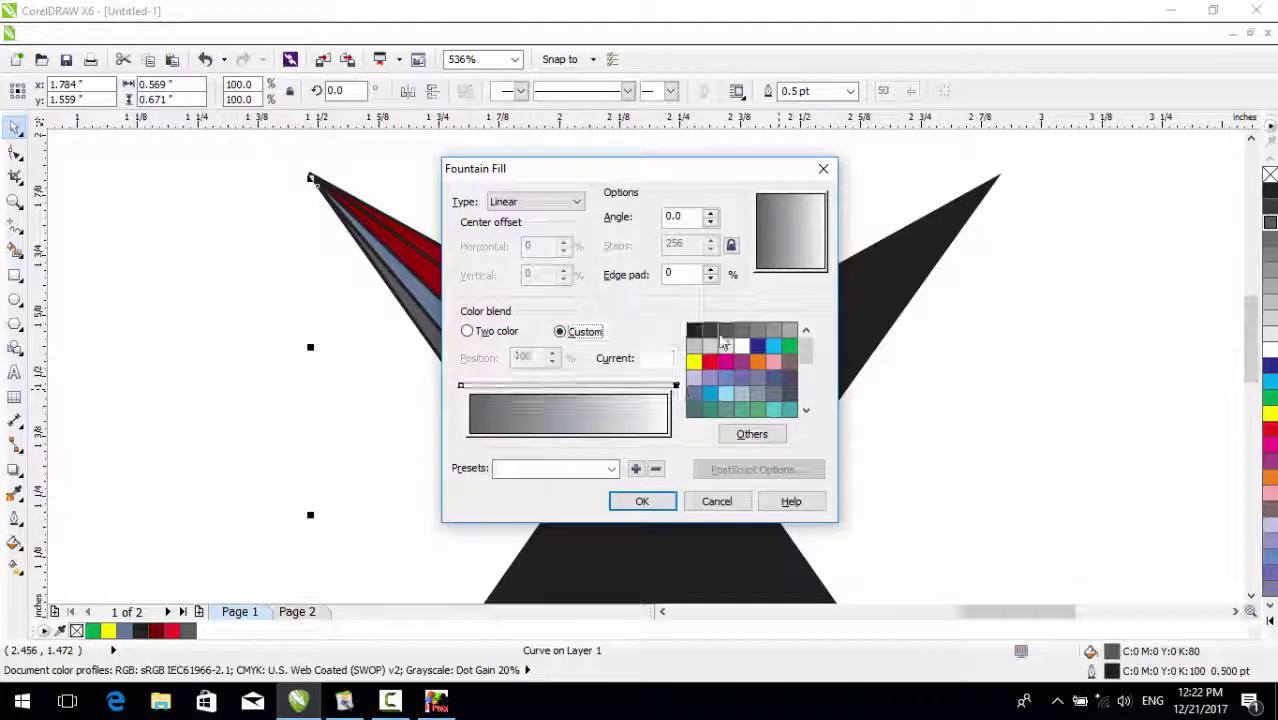
left_click(773, 330)
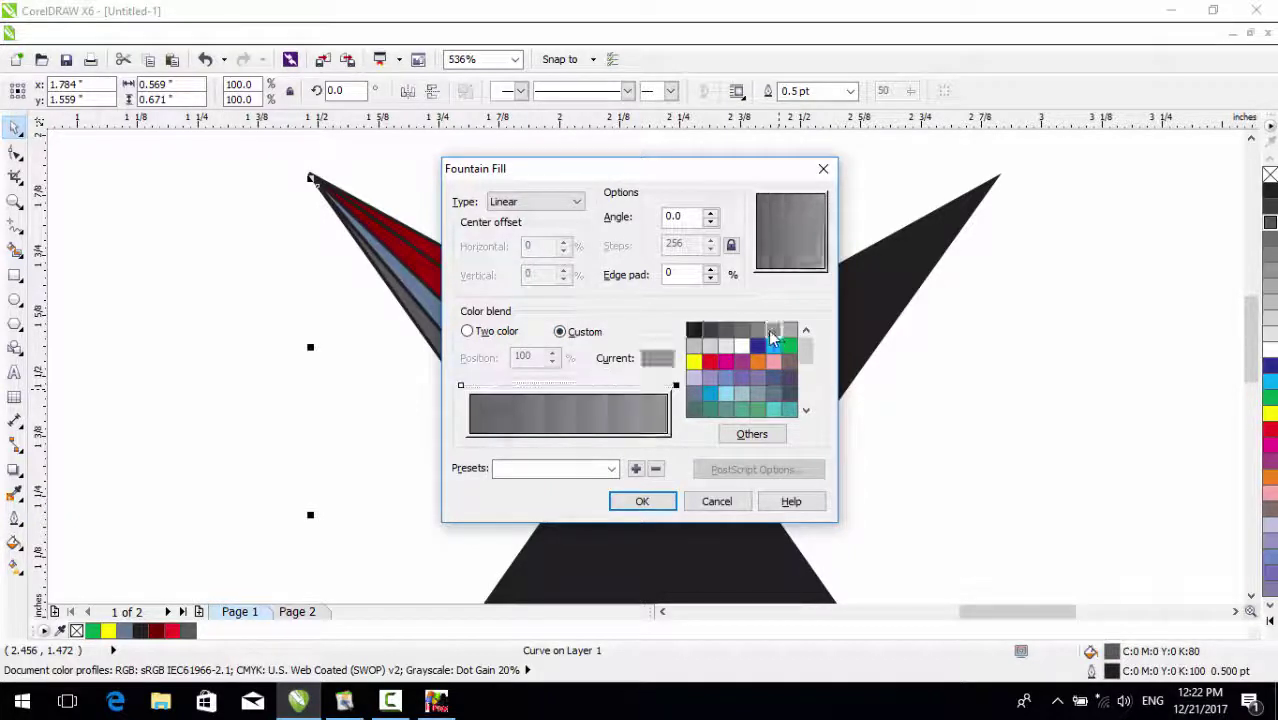
left_click(461, 386)
left_click(728, 333)
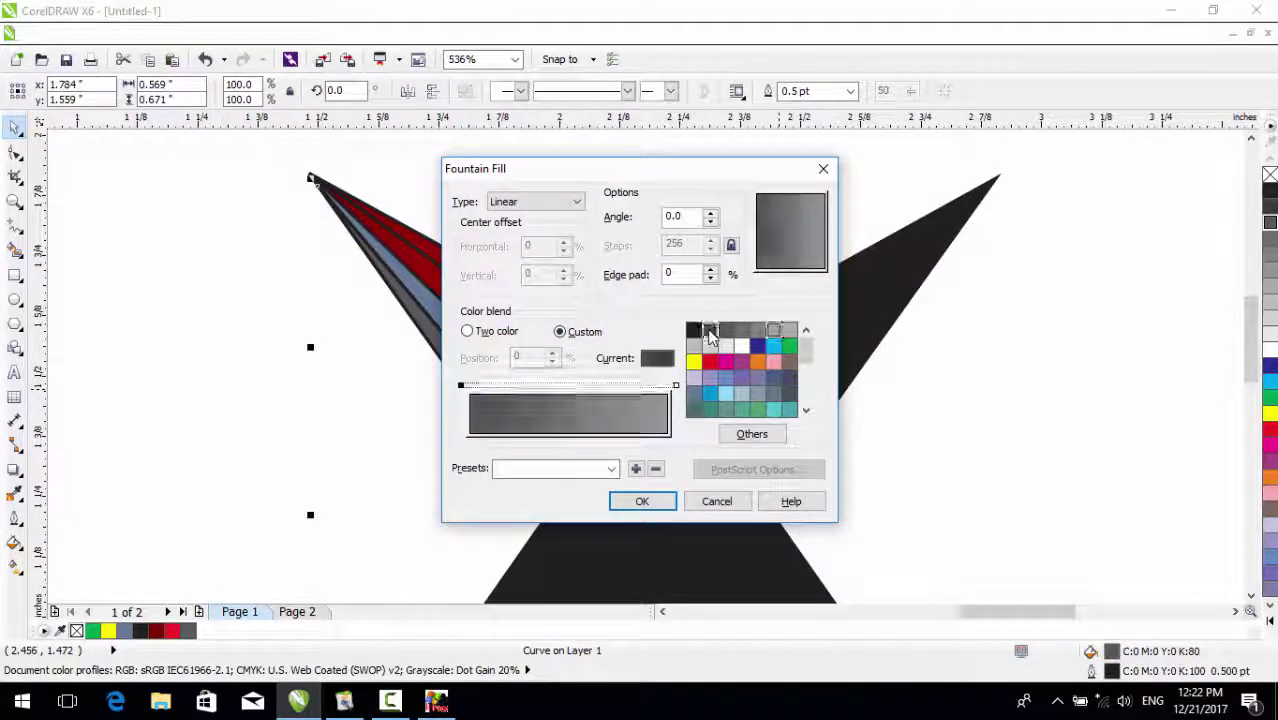
left_click(642, 501)
Repeat the grey fountain fill on the facet just above the lowest one
left_click(586, 484)
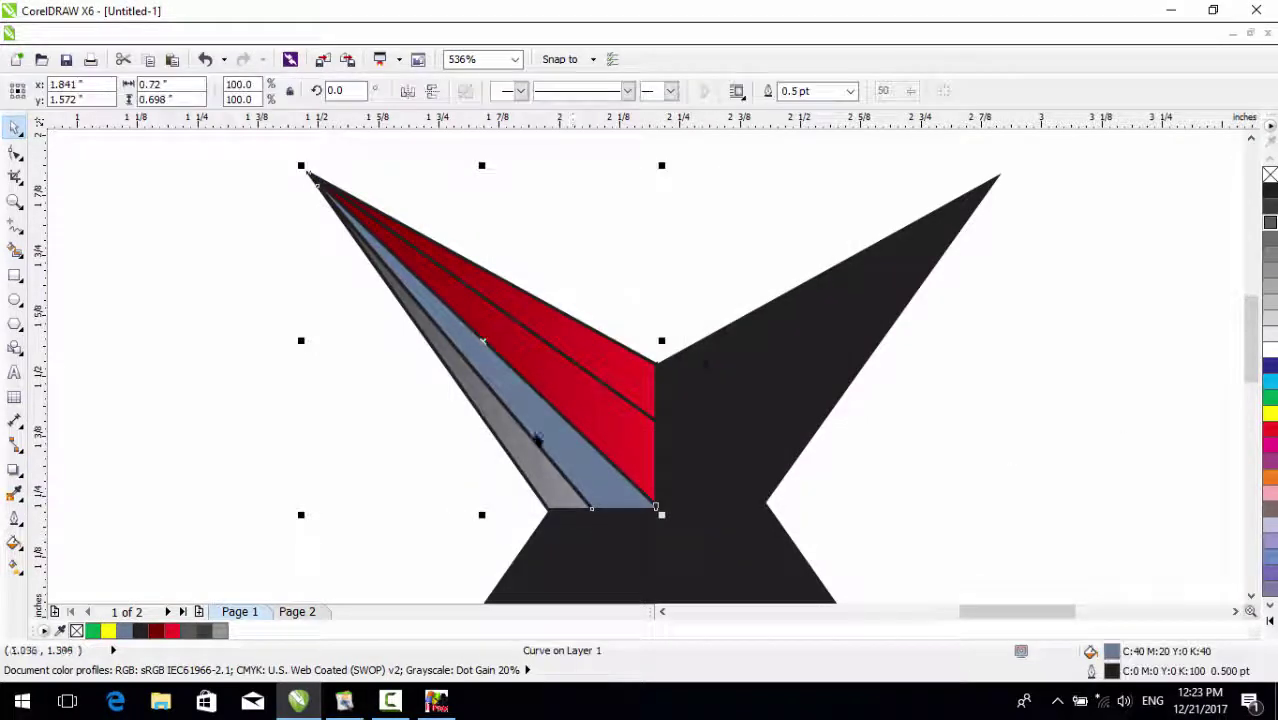
key("ctrl+r")
key("Escape")
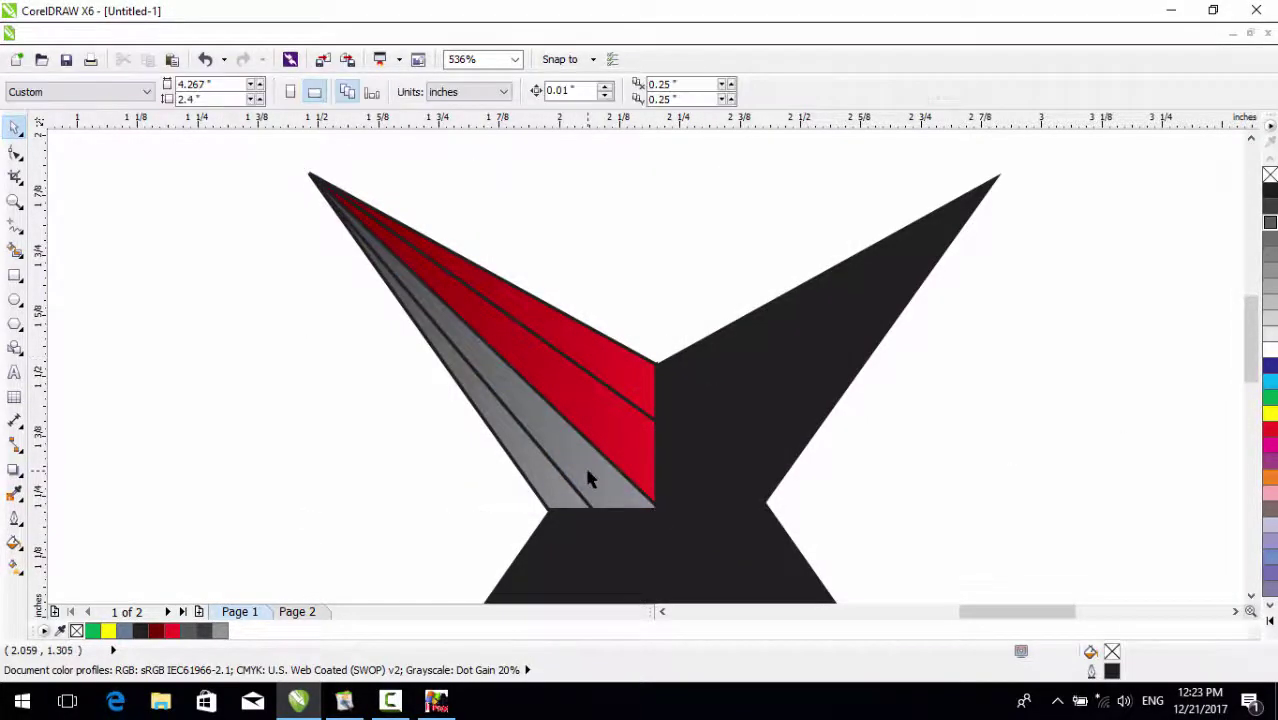
Compare with the reference logo and recolour the second facet from the top solid orange (C0 M60 Y100 K0)
key("F4")
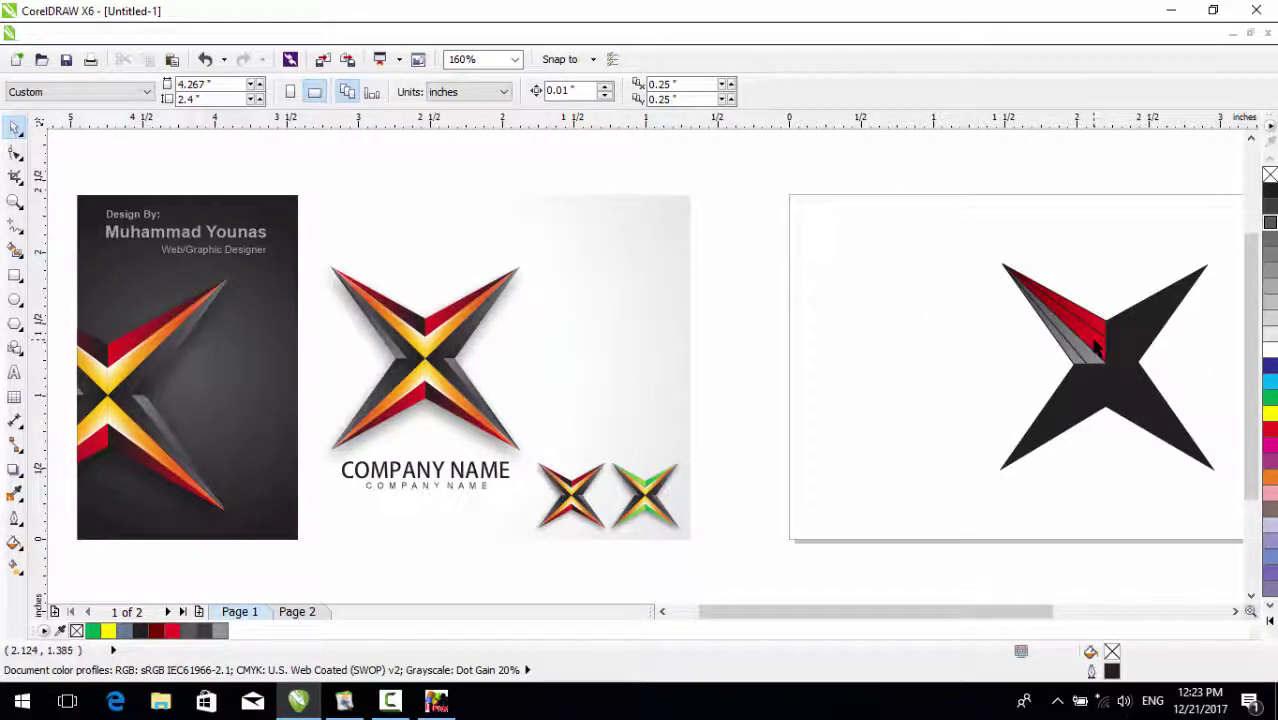
left_click(1097, 343)
key("F2")
left_click_drag(992, 255, 1170, 366)
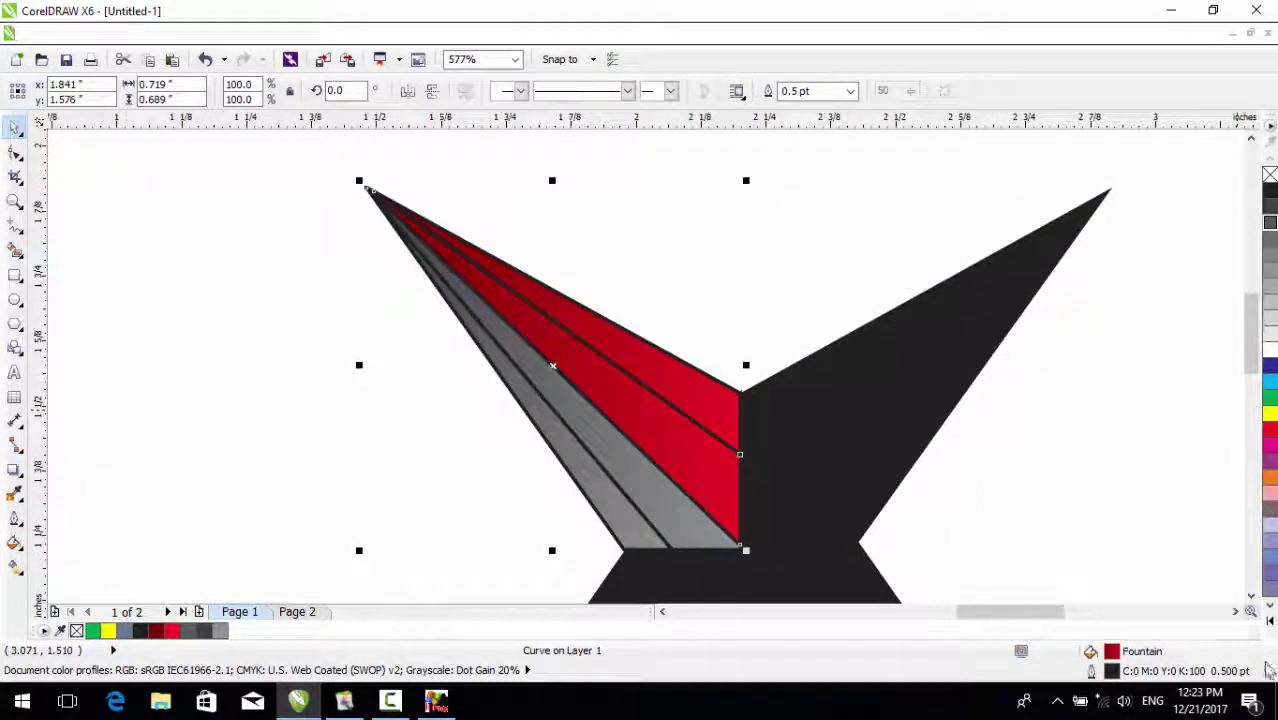
left_click(1268, 621)
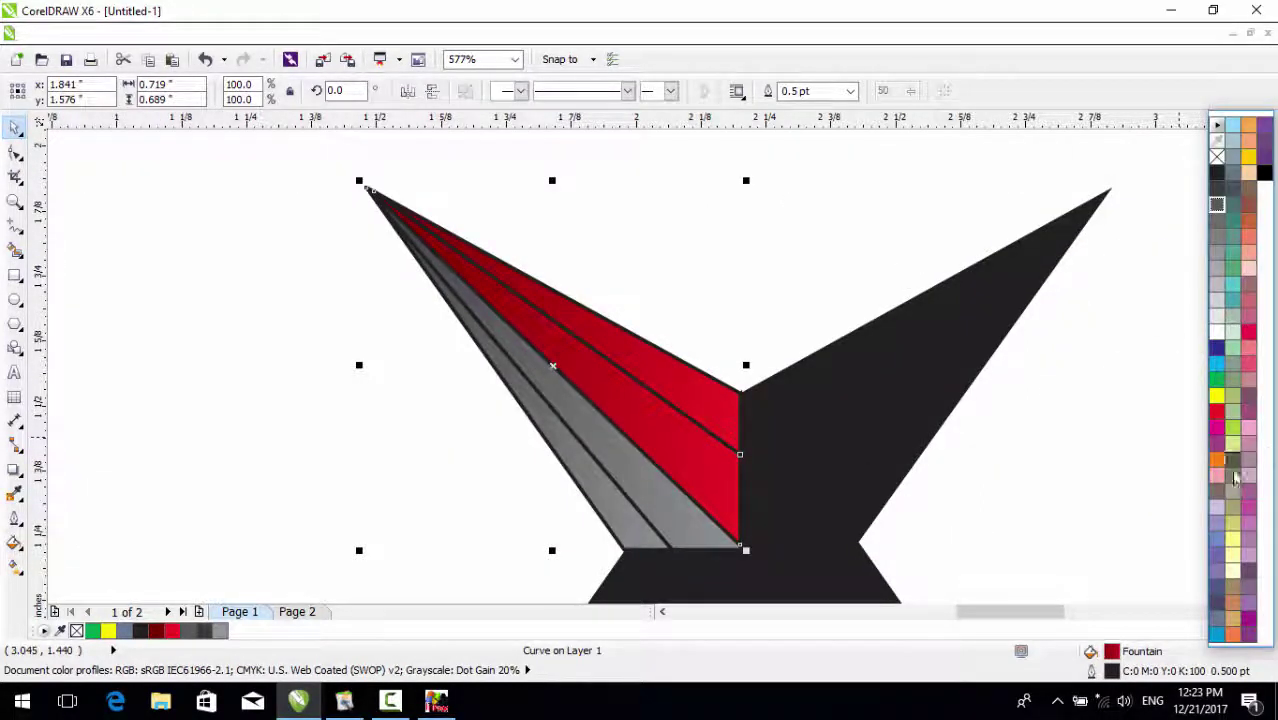
left_click(1248, 157)
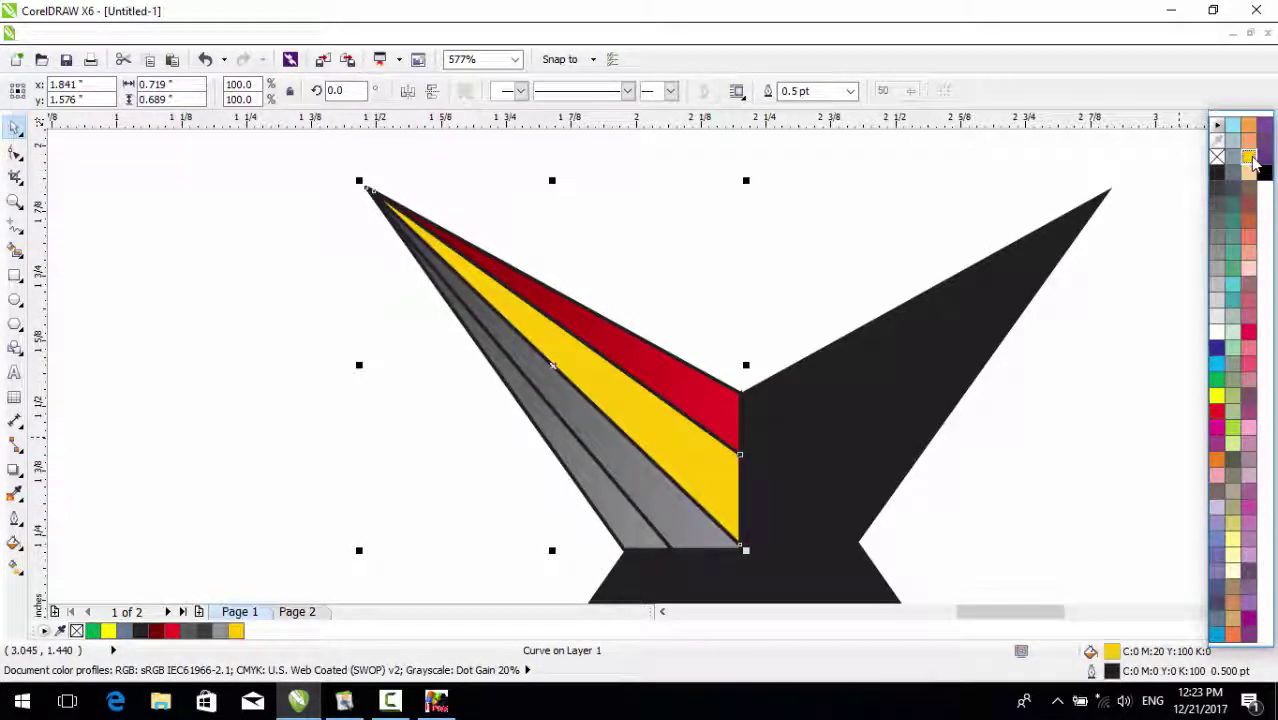
left_click(1217, 462)
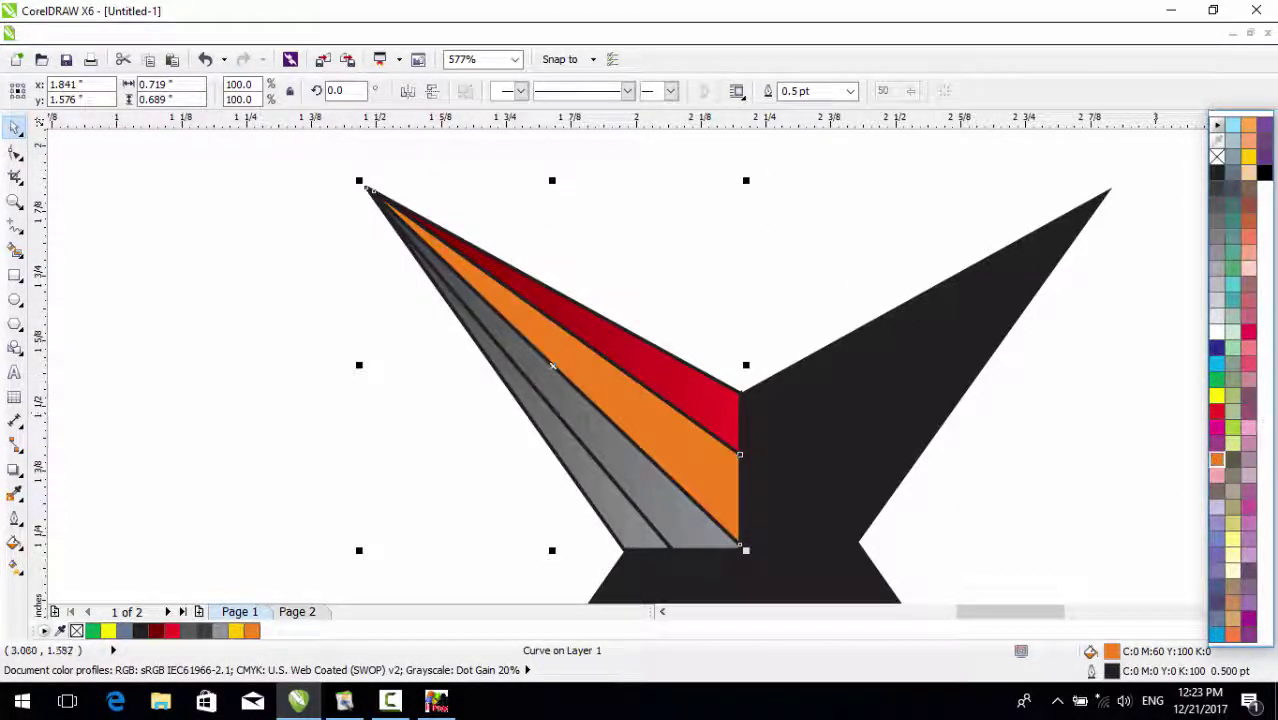
Remove the outline from all four facets of the upper-left arm
left_click(676, 536)
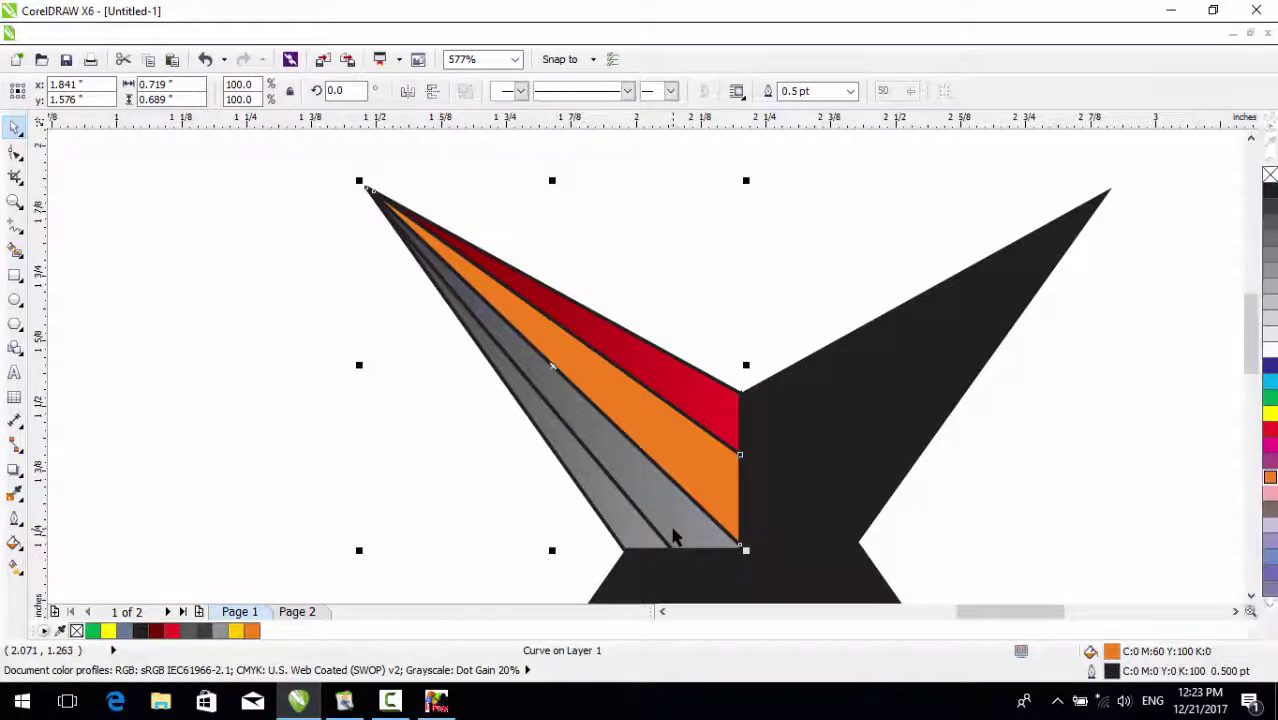
scroll(760, 413, "down", 2)
key("F2")
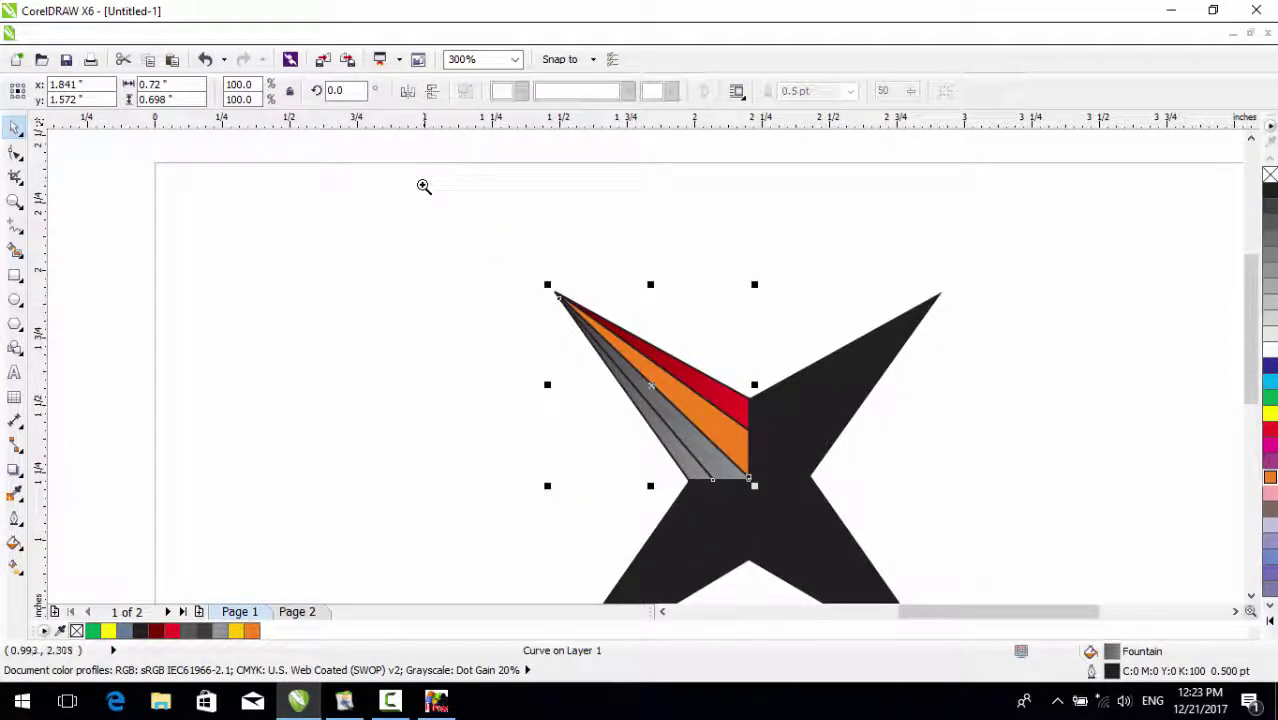
left_click_drag(424, 185, 1014, 551)
left_click_drag(363, 204, 763, 548)
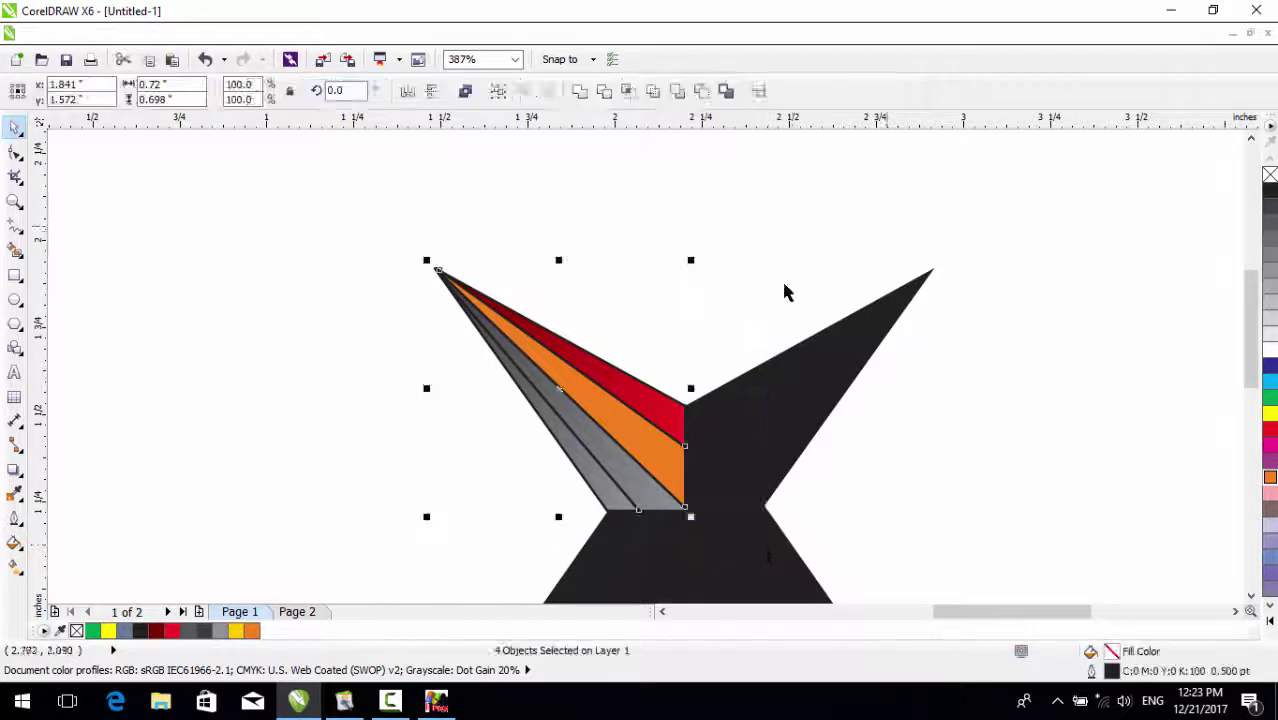
right_click(1270, 180)
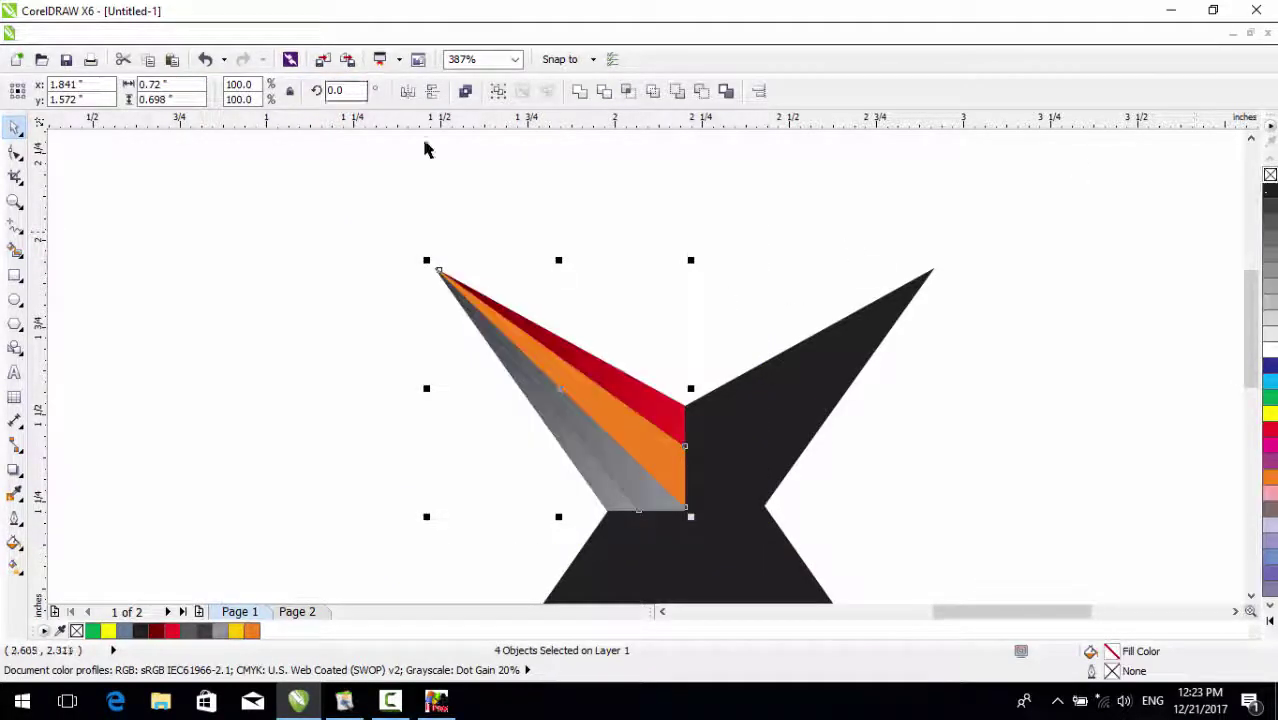
key("Escape")
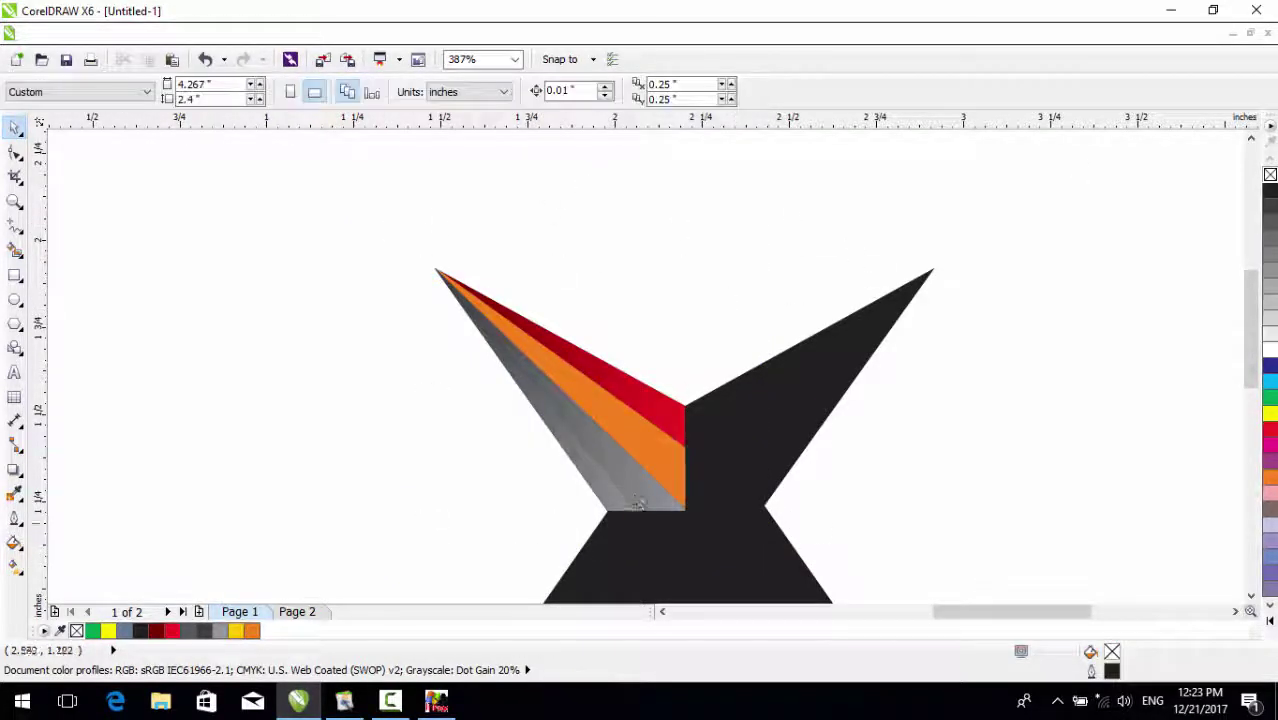
scroll(510, 205, "down", 2)
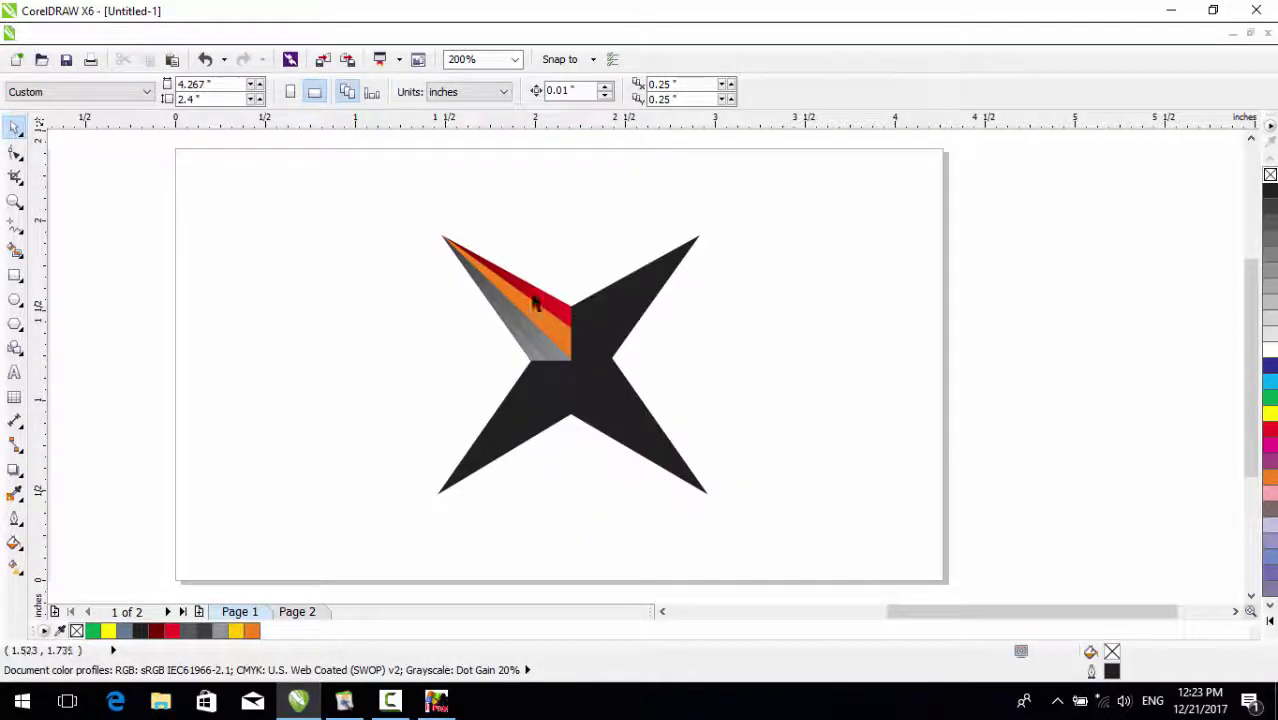
key("z")
left_click_drag(372, 192, 847, 542)
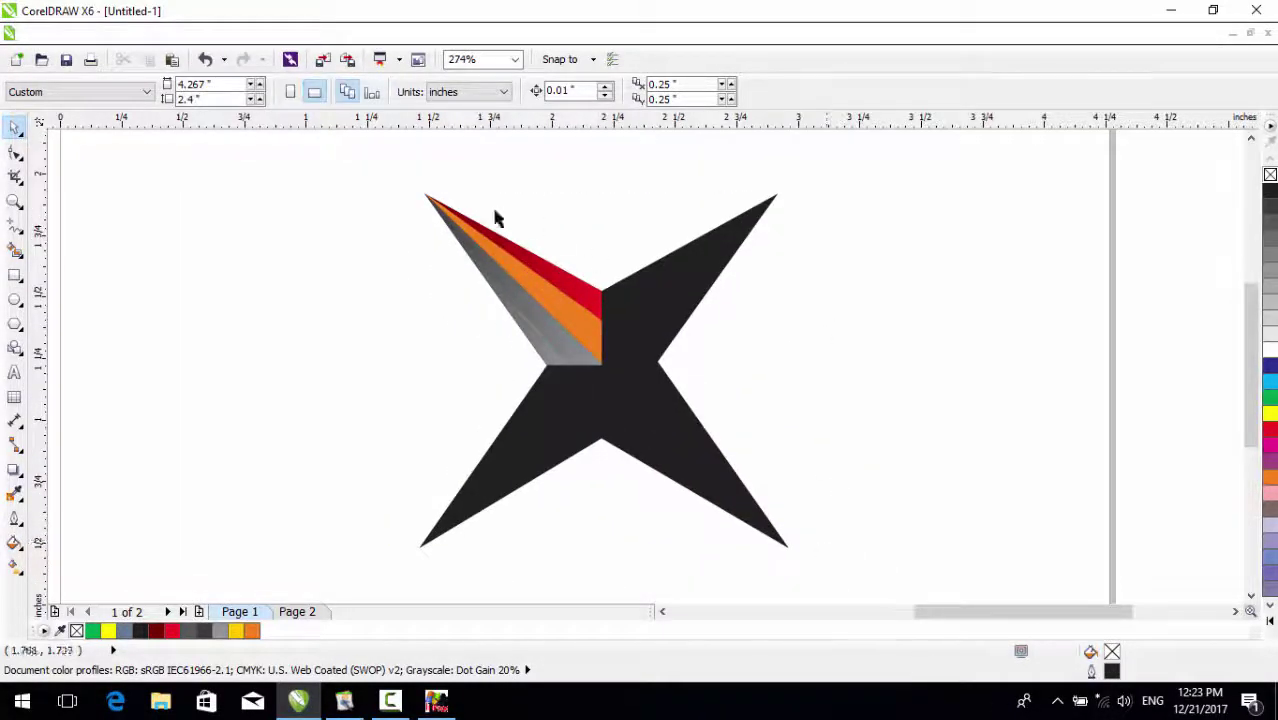
Make a horizontally mirrored copy of the four upper-left arm facets to form the upper-right arm
left_click_drag(418, 180, 672, 437)
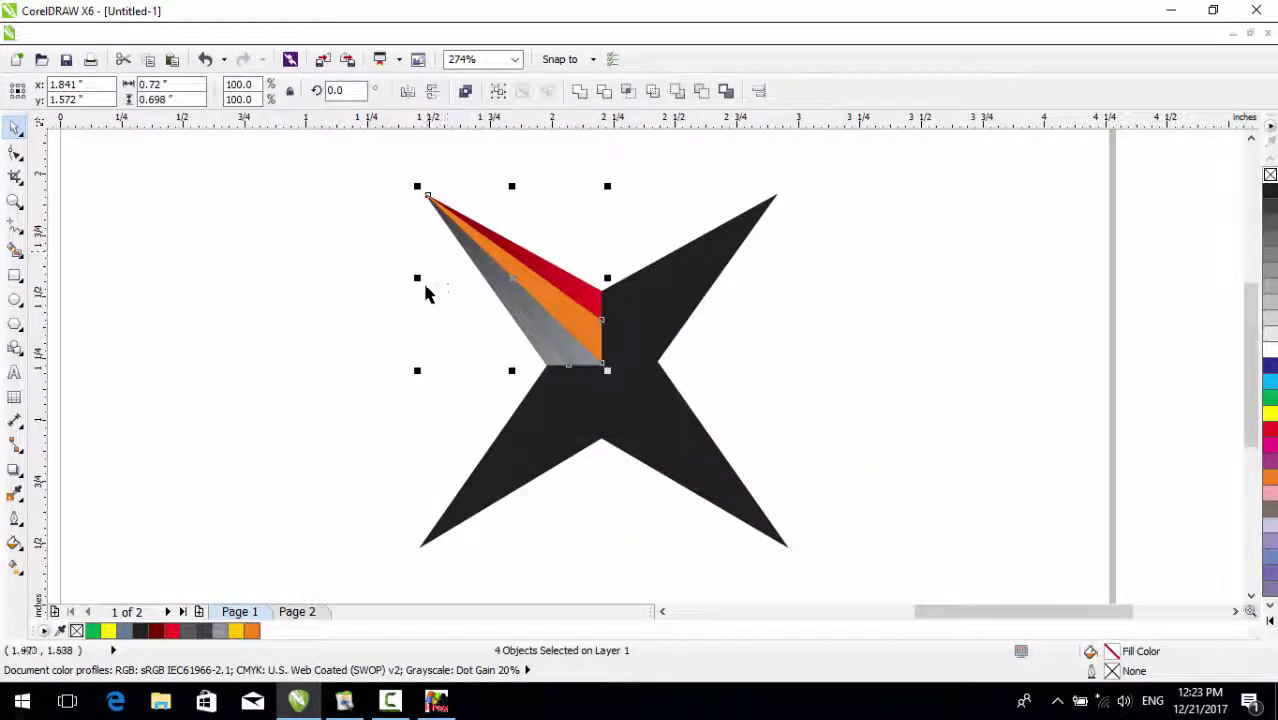
left_click_drag(418, 279, 680, 293)
right_click(680, 293)
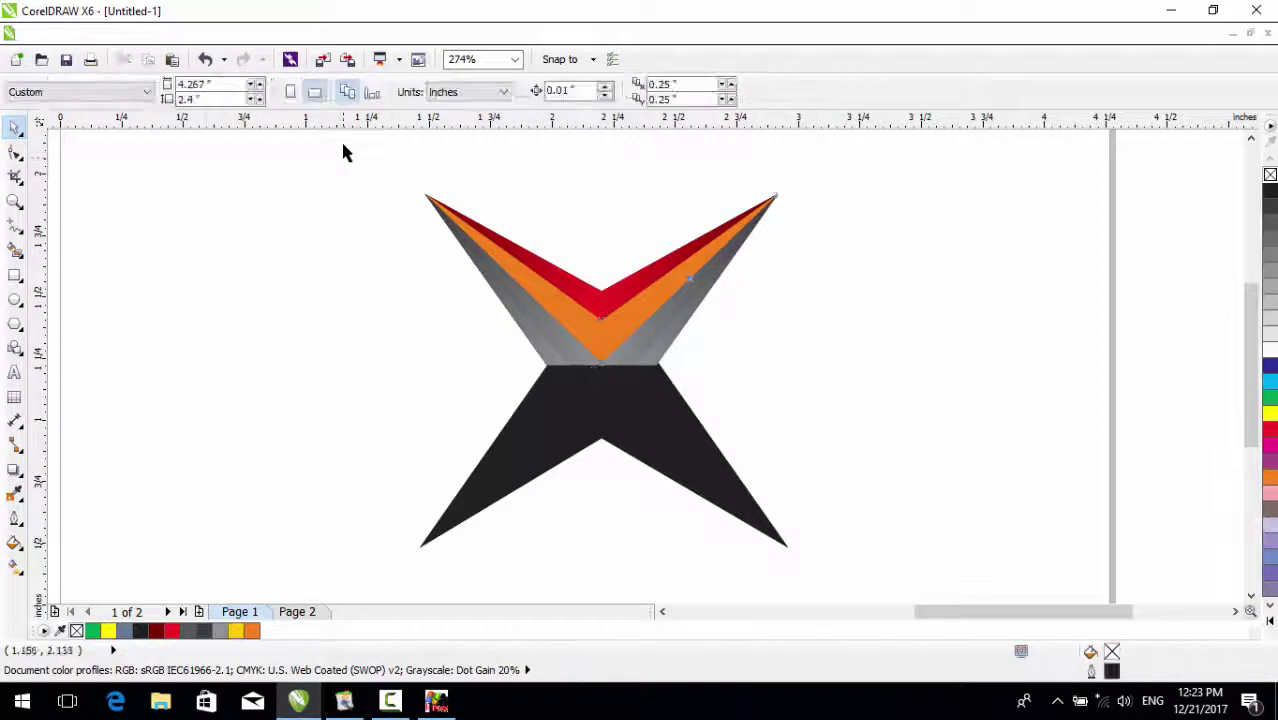
Make a vertically mirrored copy of both upper arms' eight facets to form the two lower arms
left_click_drag(342, 145, 860, 425)
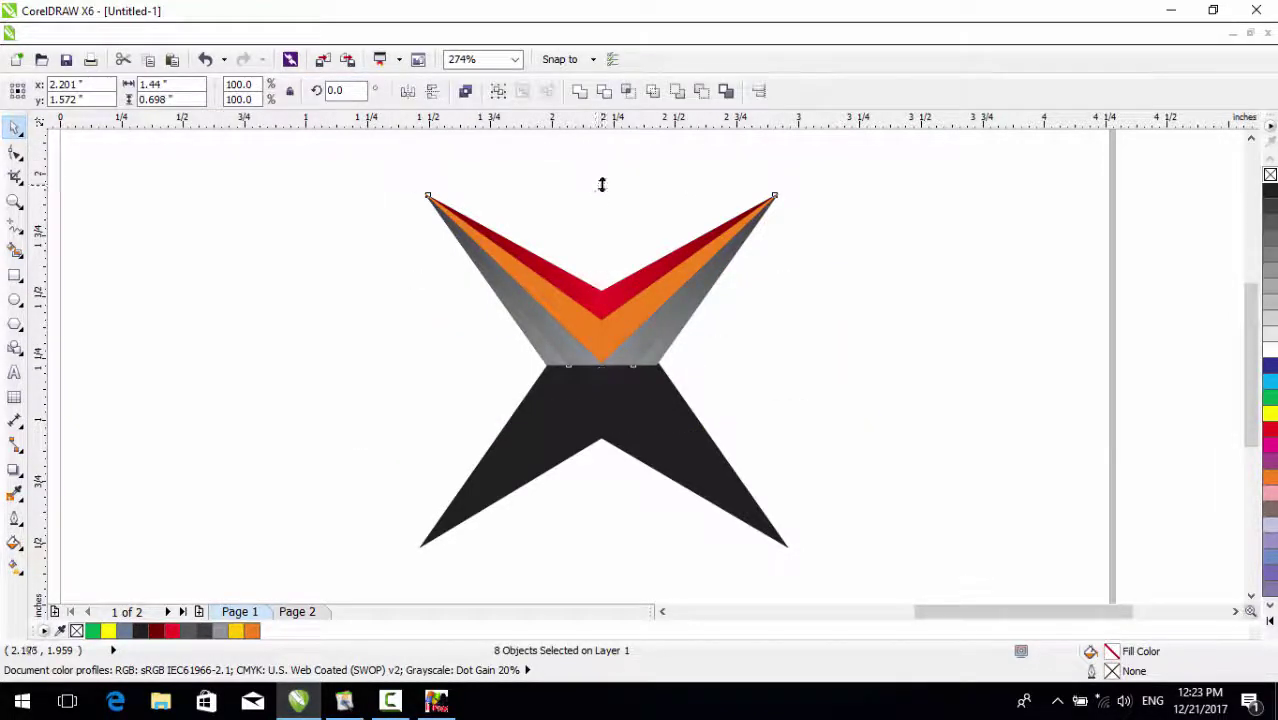
left_click_drag(600, 187, 626, 455)
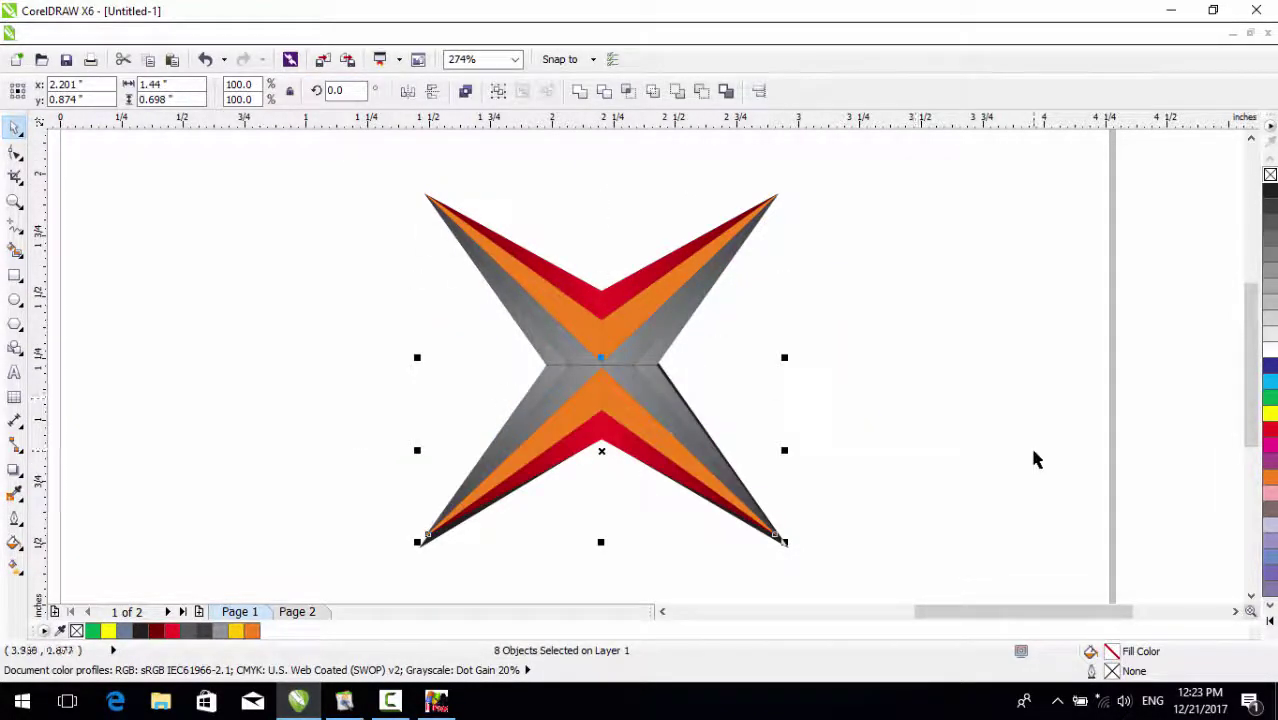
left_click(859, 431)
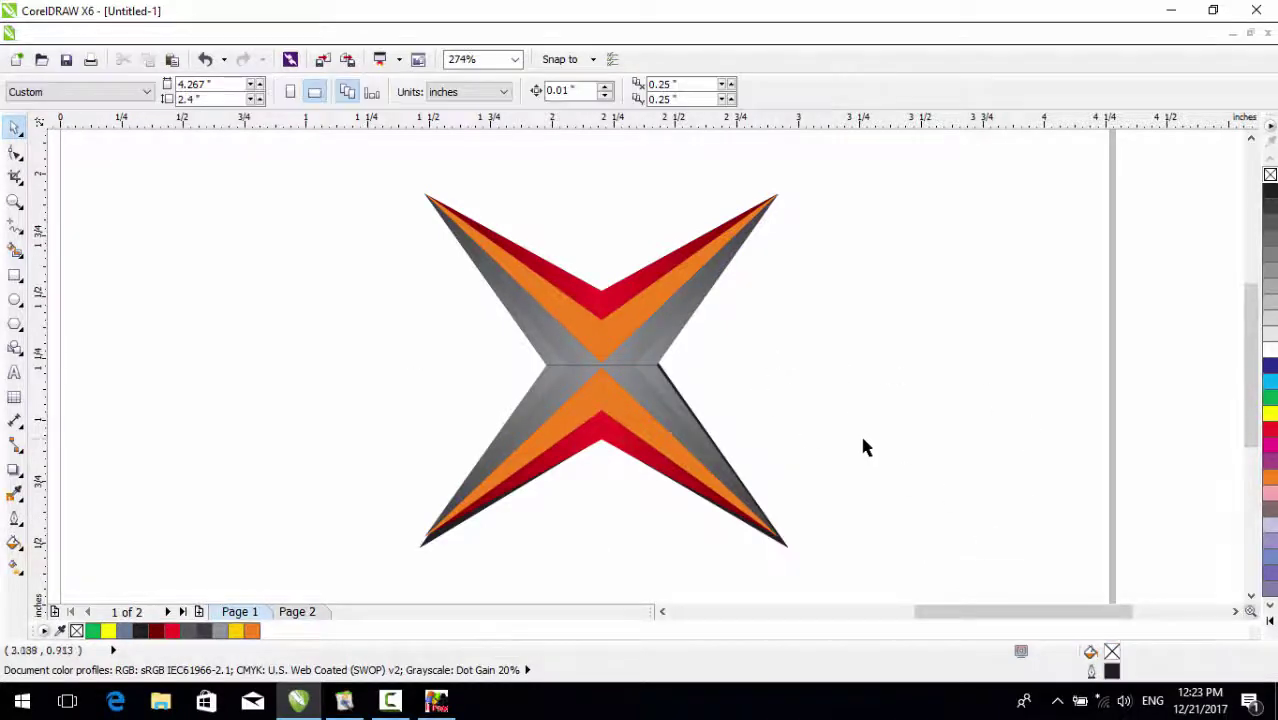
Delete the original black star shape behind the coloured facets
key("z")
left_click_drag(318, 362, 848, 570)
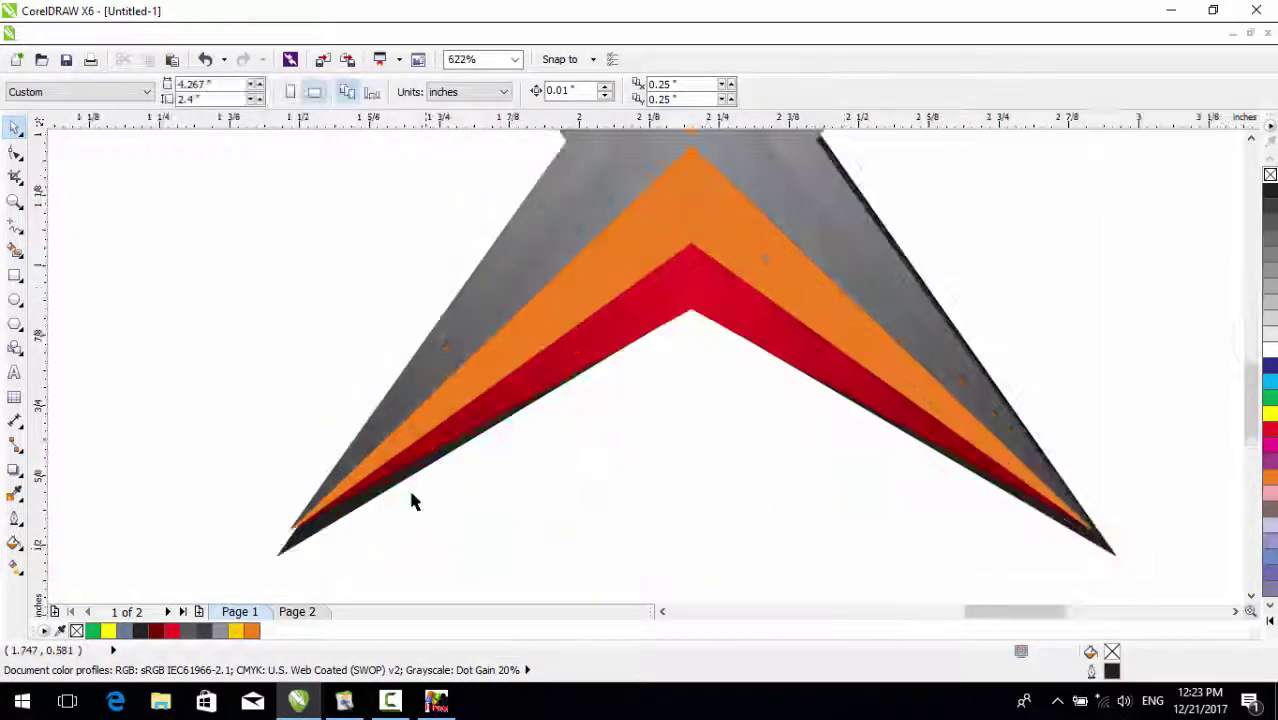
left_click(318, 537)
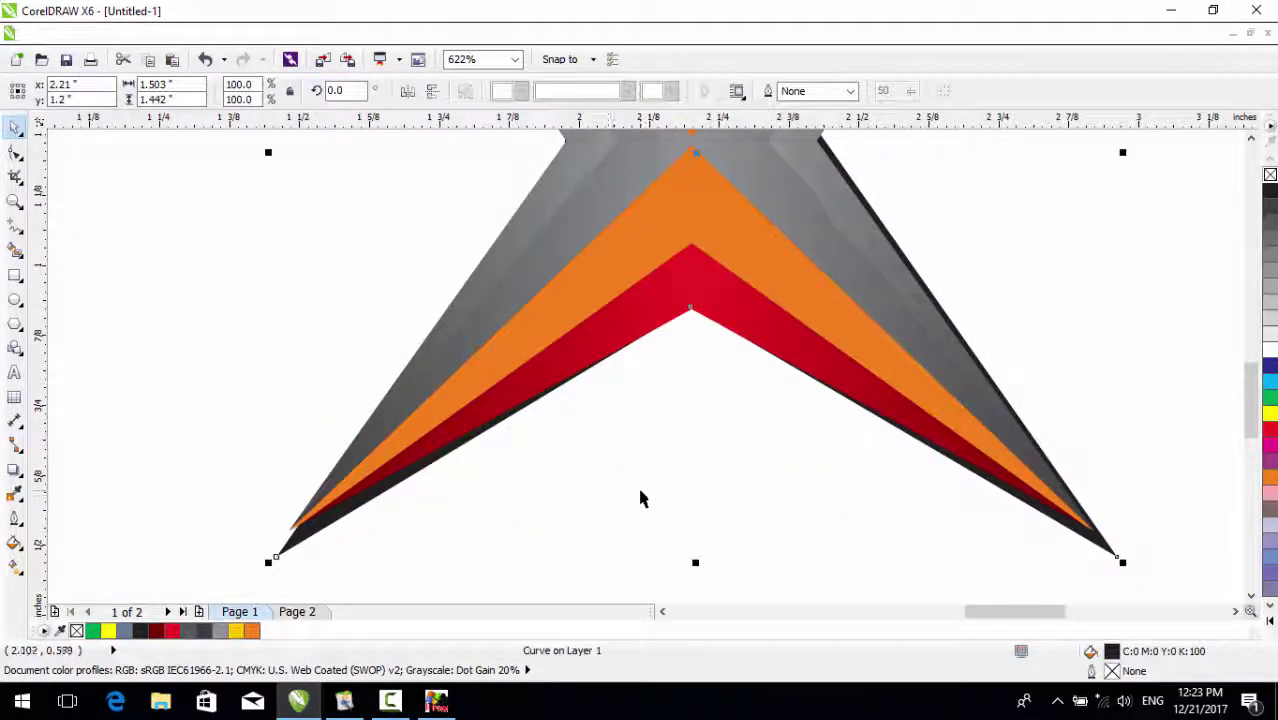
key("Delete")
key("F4")
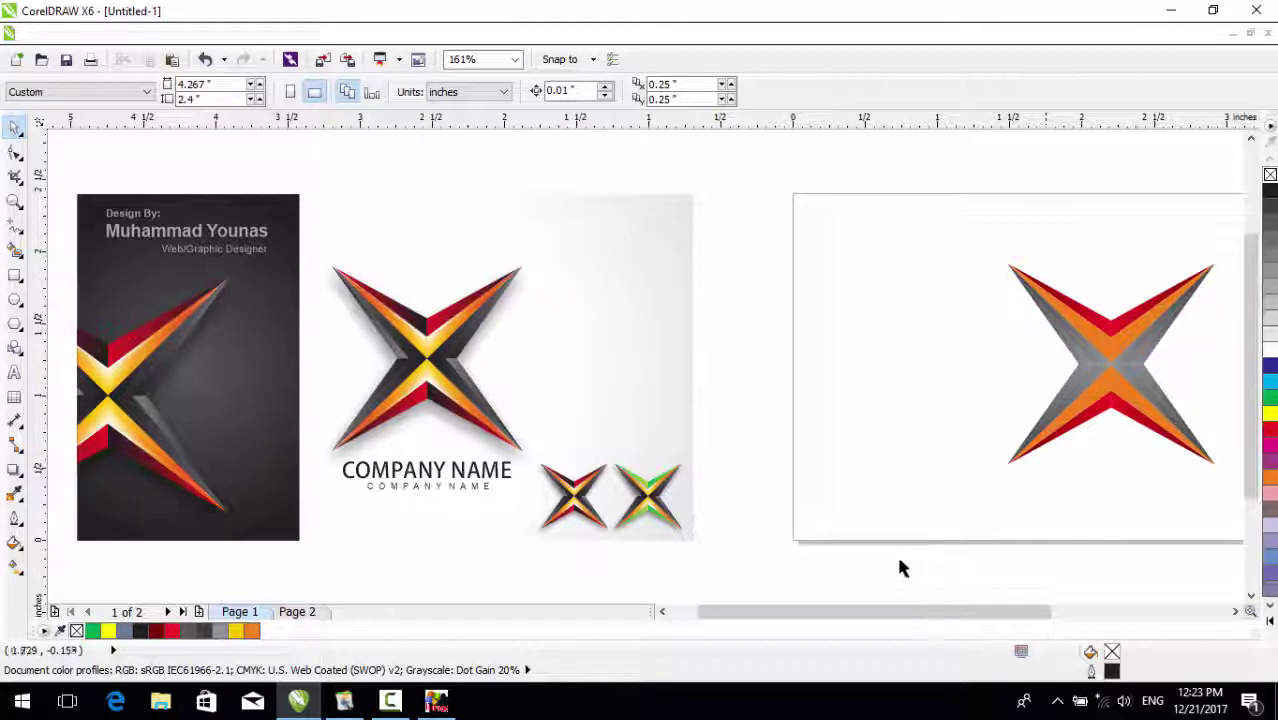
left_click(1090, 350)
key("Escape")
left_click_drag(1095, 355, 1072, 355)
key("ctrl+z")
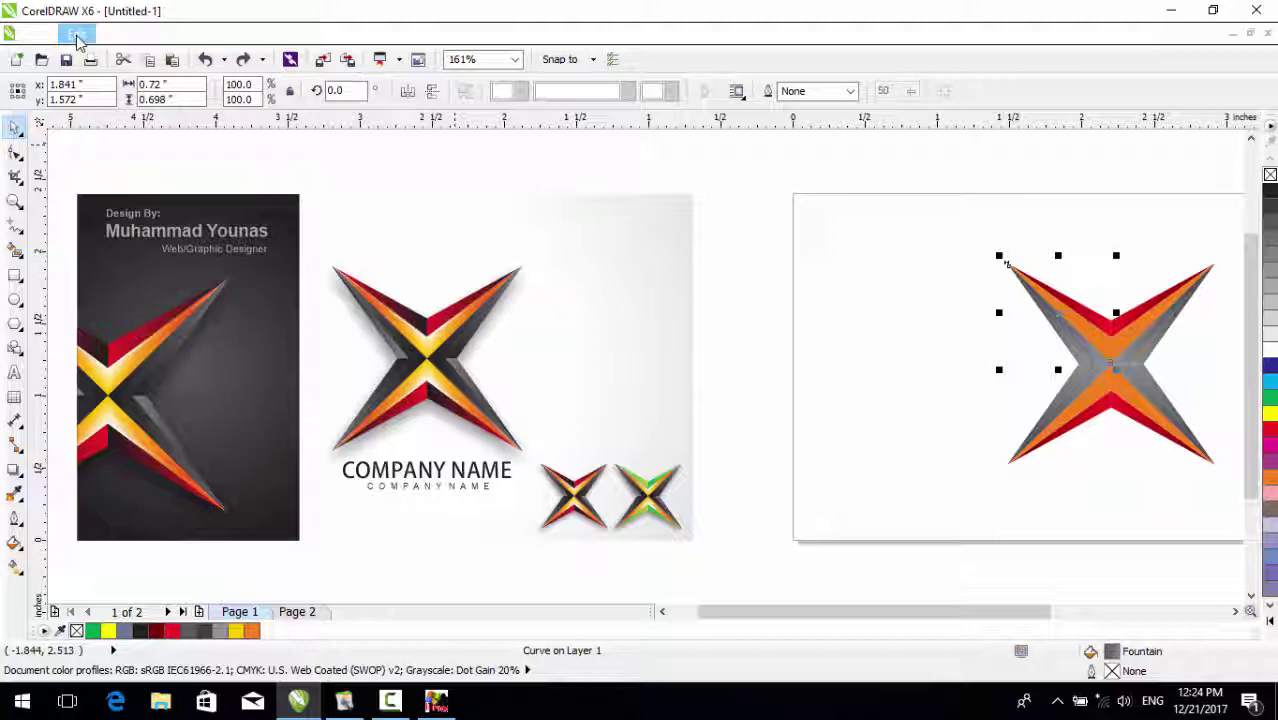
Copy only the Fill property from the reference logo's dark inner facet to the inner grey facet of the upper-left arm
left_click(78, 36)
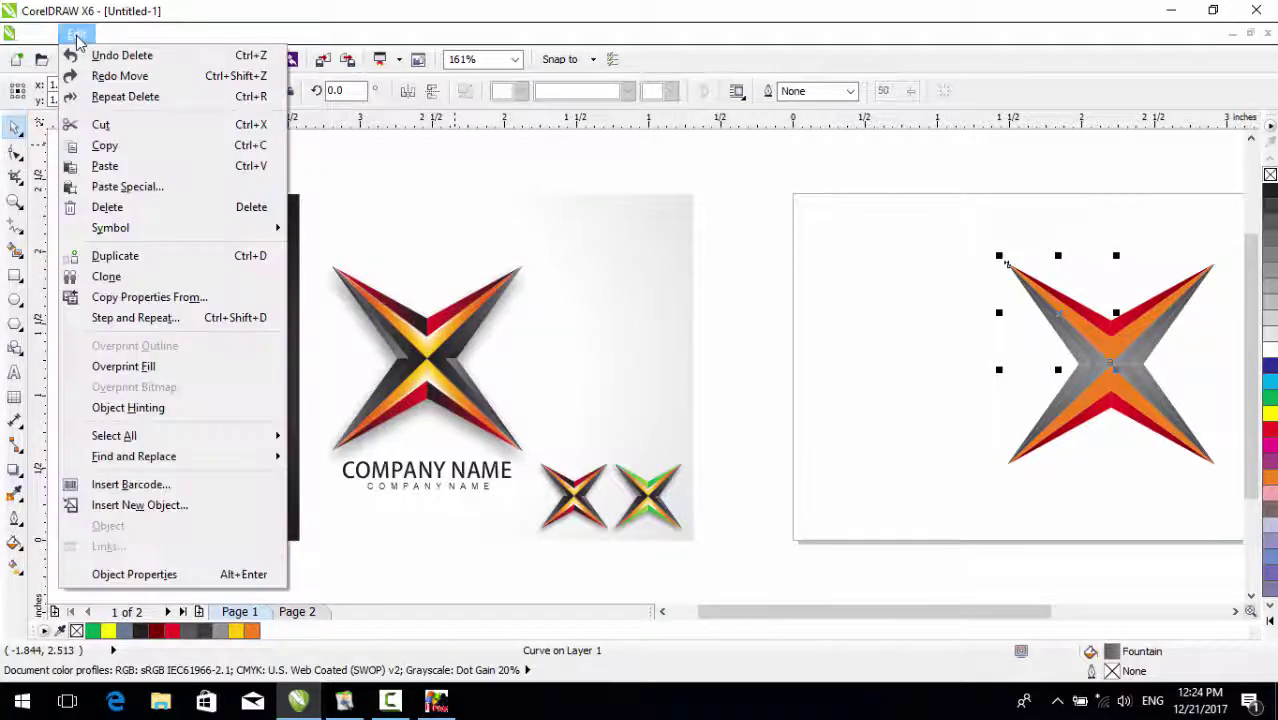
left_click(173, 304)
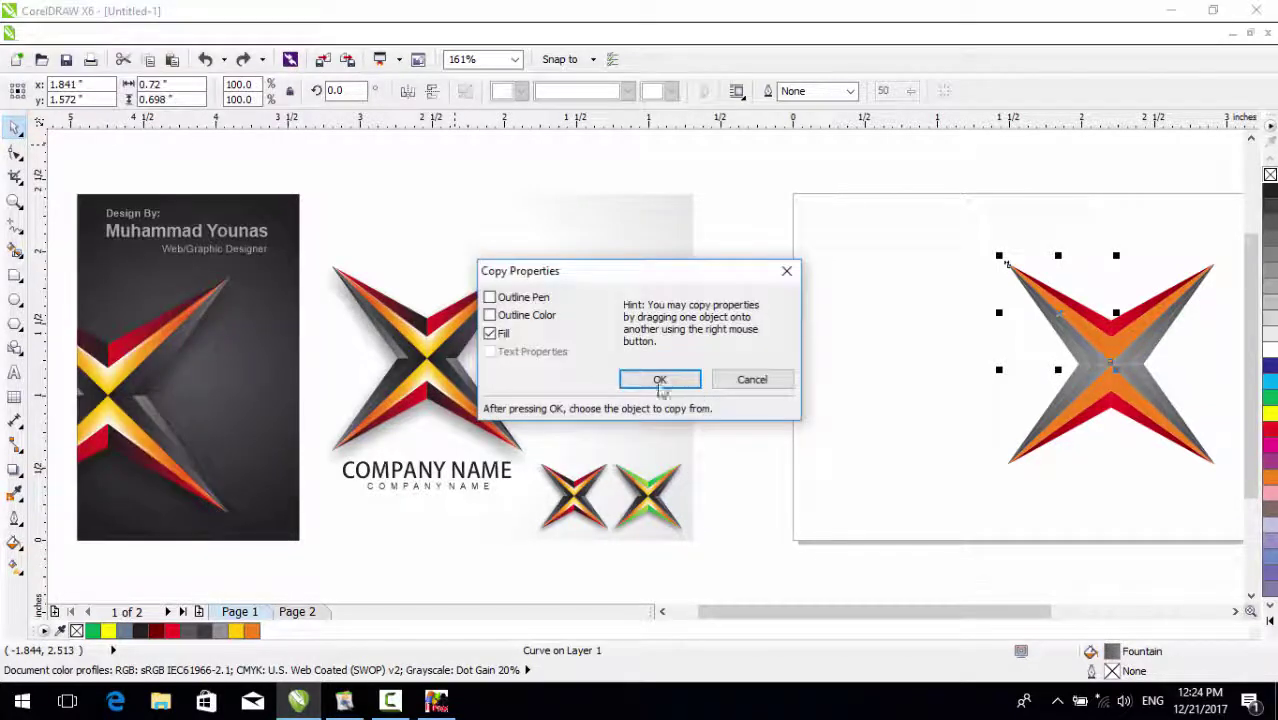
left_click_drag(556, 285, 709, 227)
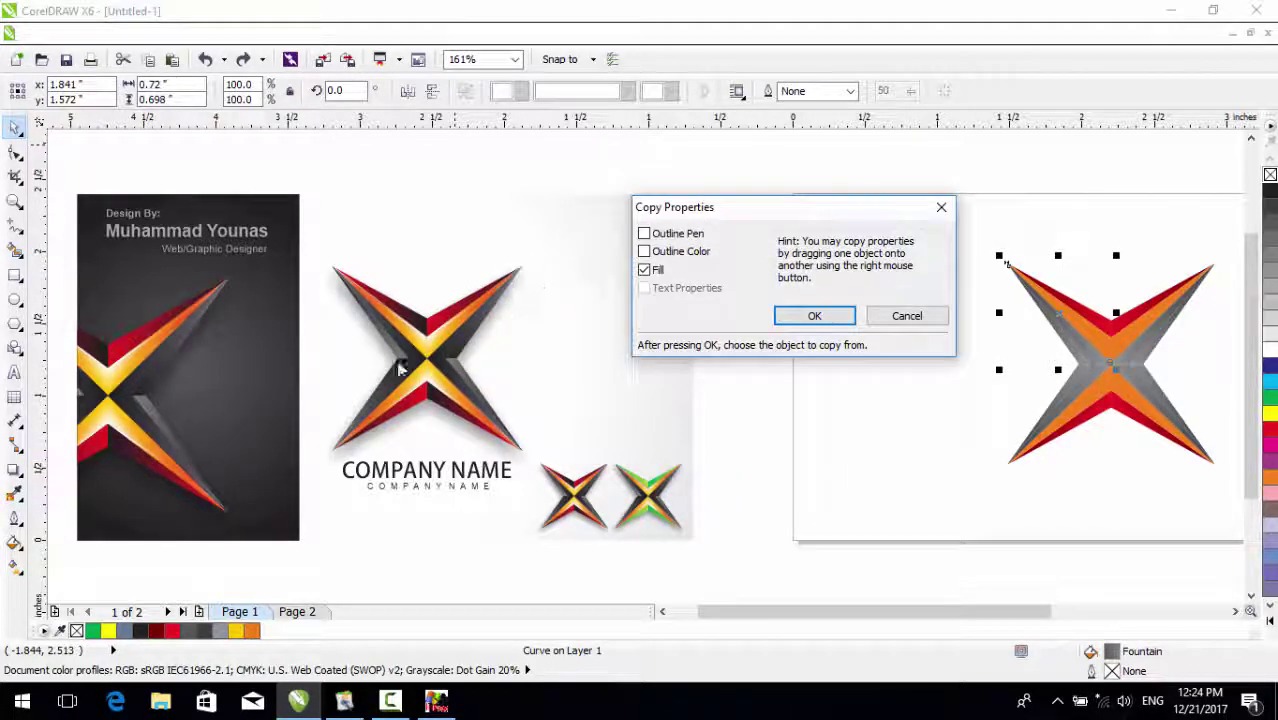
left_click(810, 321)
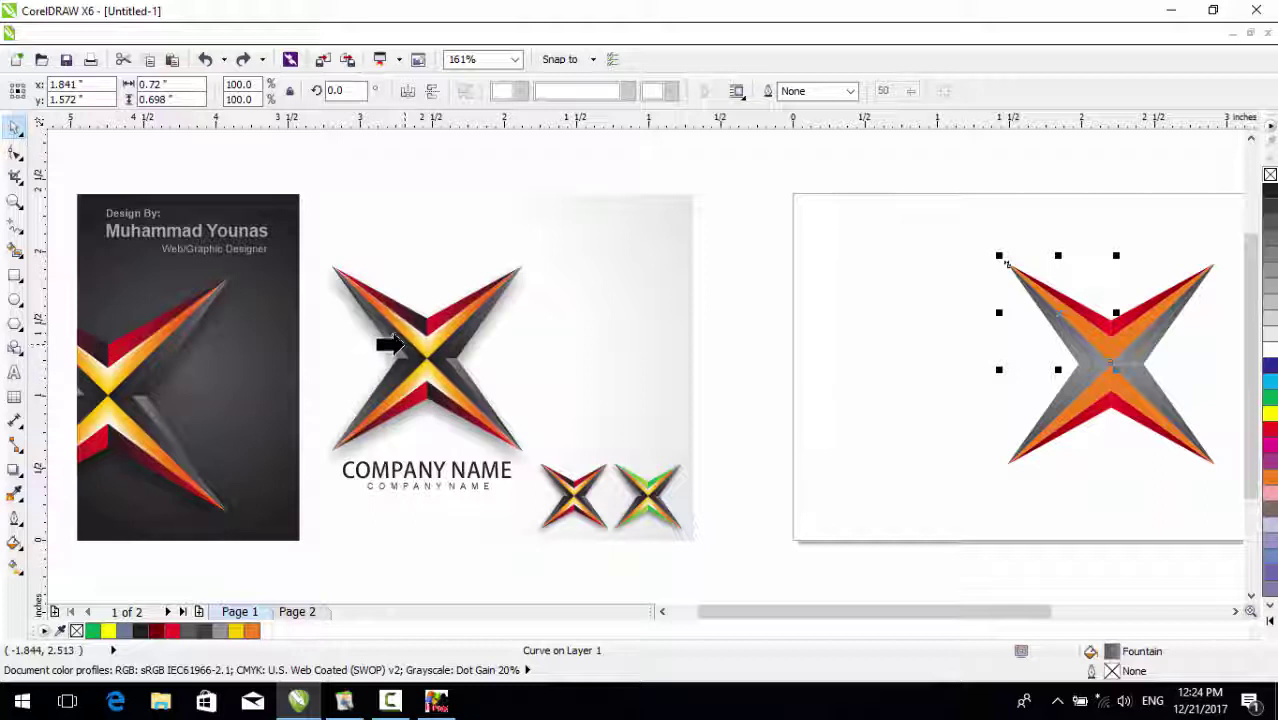
left_click(400, 345)
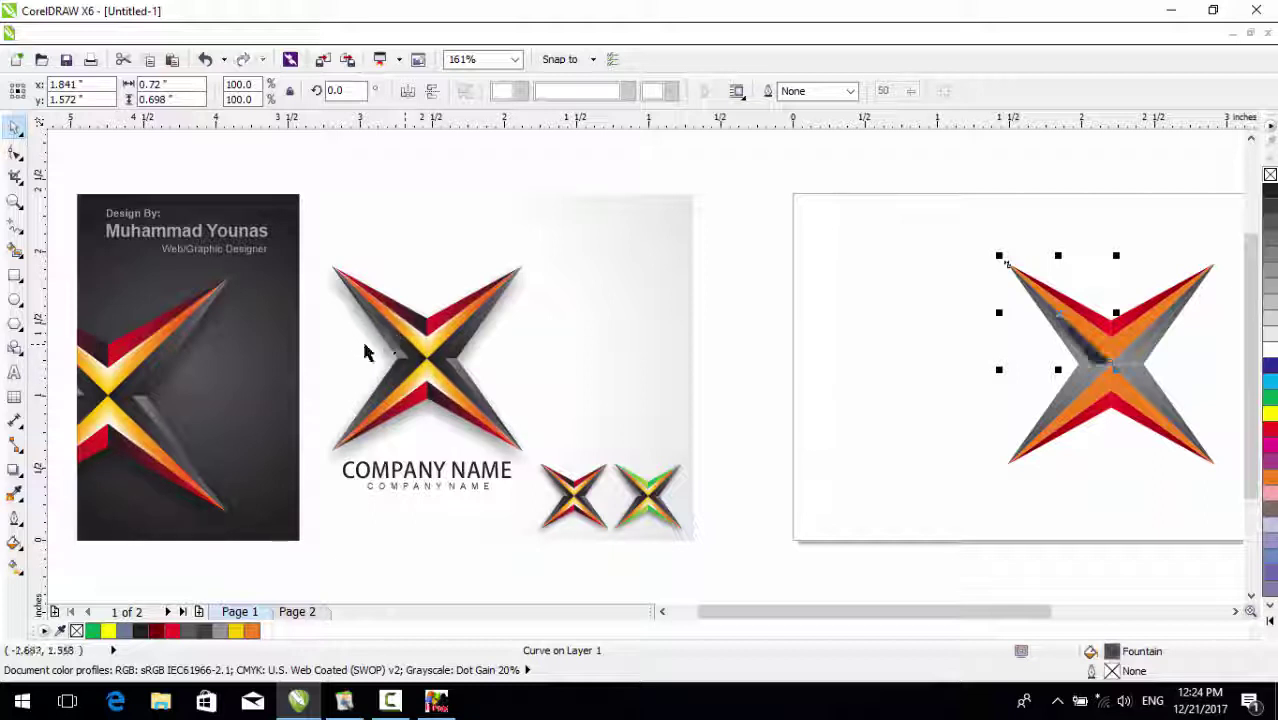
Repeat the copied dark fill on the inner grey facets of the lower-left, lower-right and upper-right arms
left_click(1086, 392)
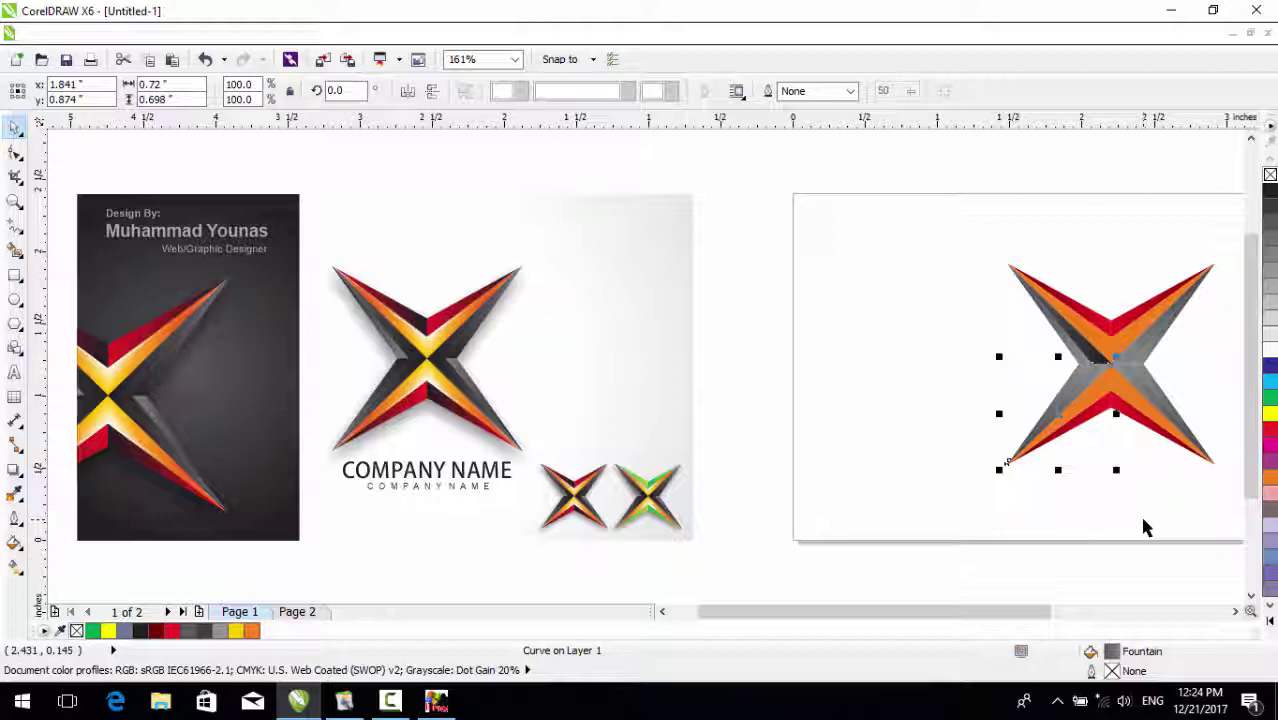
key("ctrl+r")
left_click(1212, 486)
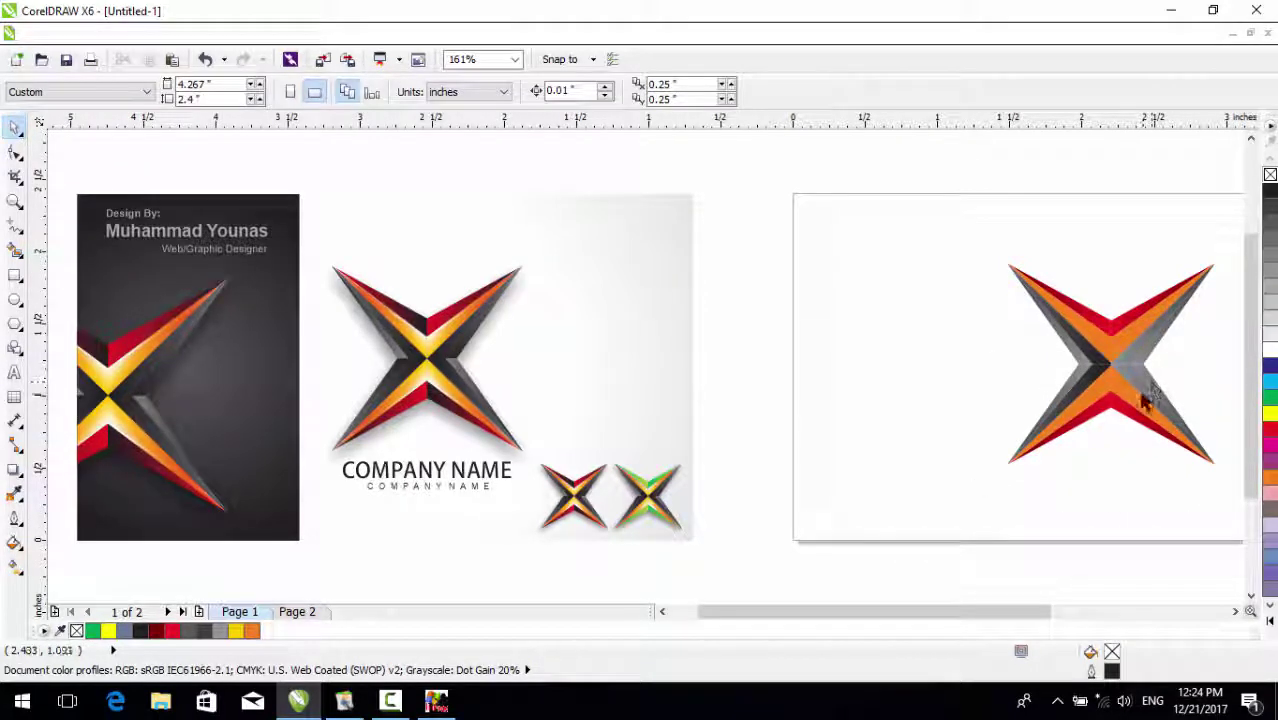
left_click(1143, 398)
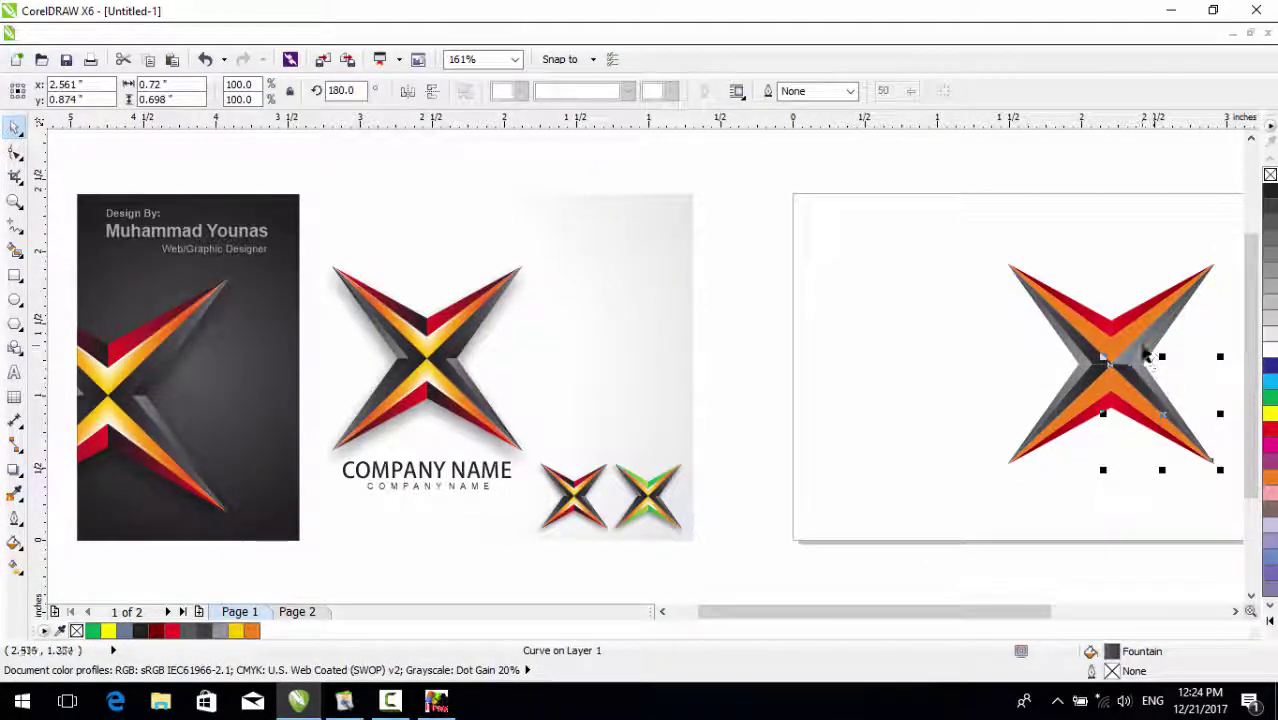
left_click(1141, 346)
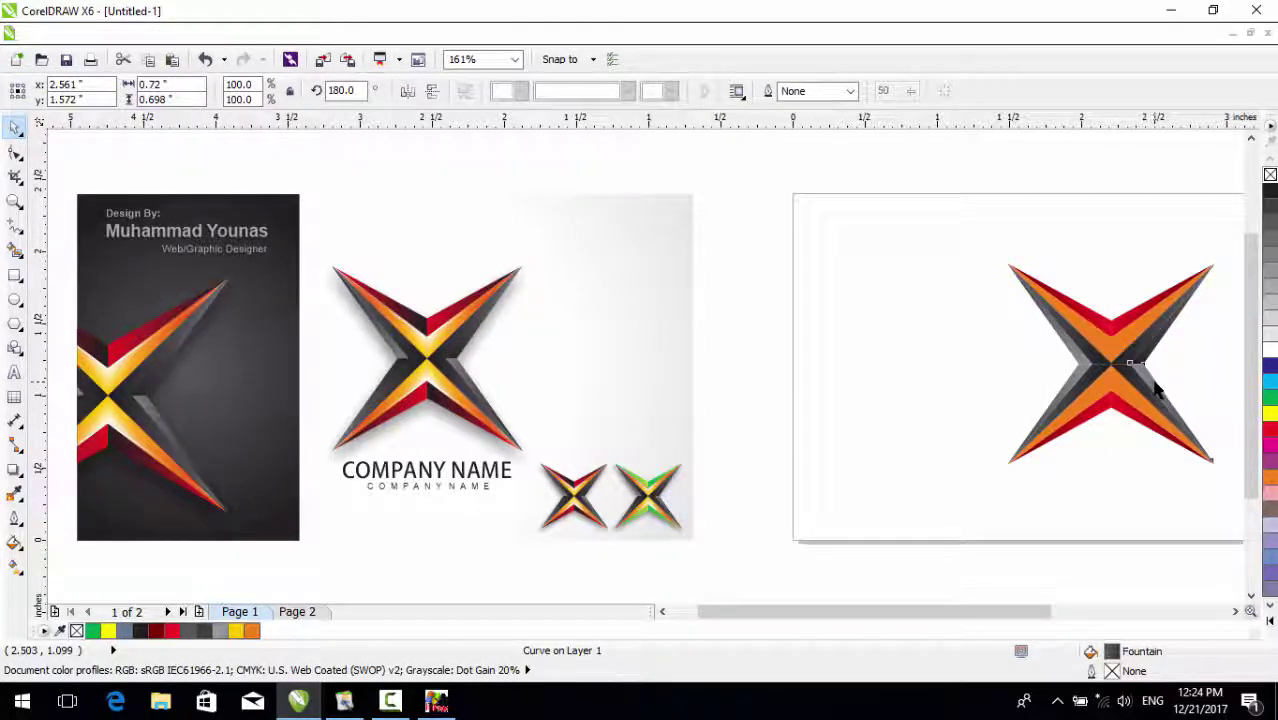
Repeat the copied dark fill on the outer grey facets of the lower-right, lower-left and upper-left arms
left_click(1155, 390)
left_click(1068, 398)
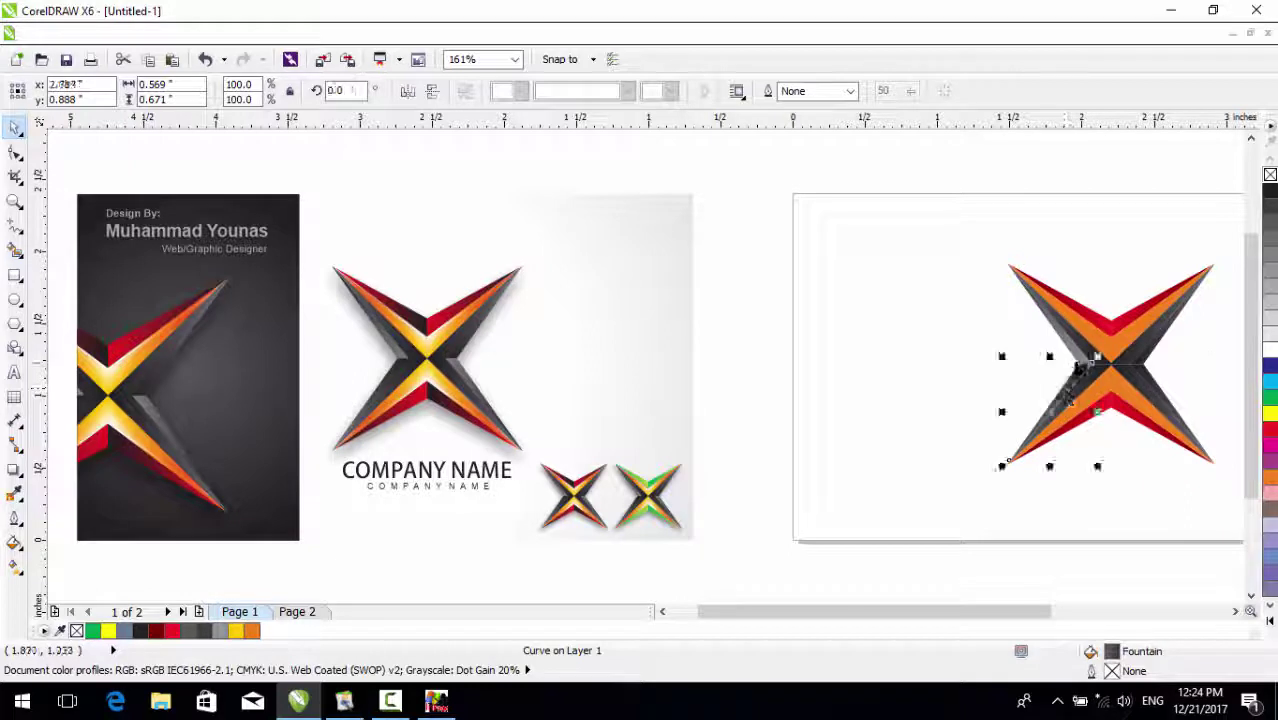
left_click(1072, 350)
left_click(1016, 436)
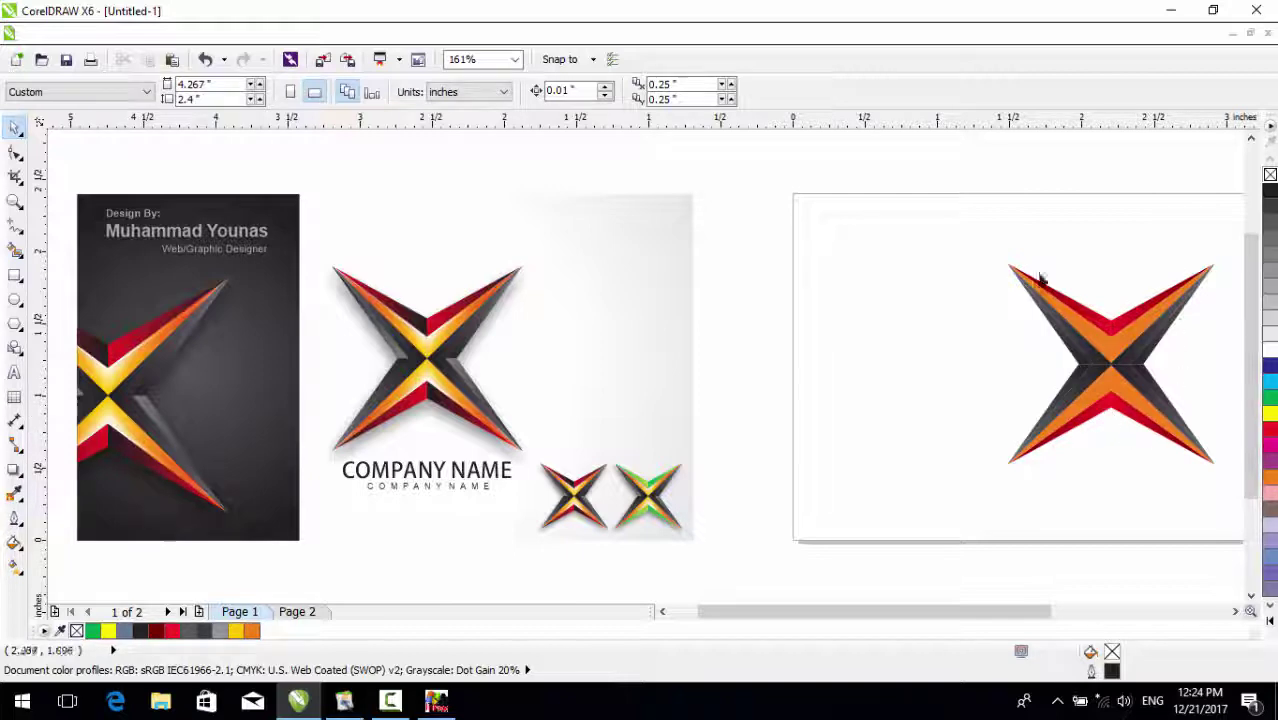
Set the linear fountain fill angle of the upper-left arm's red facet to 180 degrees
key("F2")
left_click_drag(941, 222, 1204, 508)
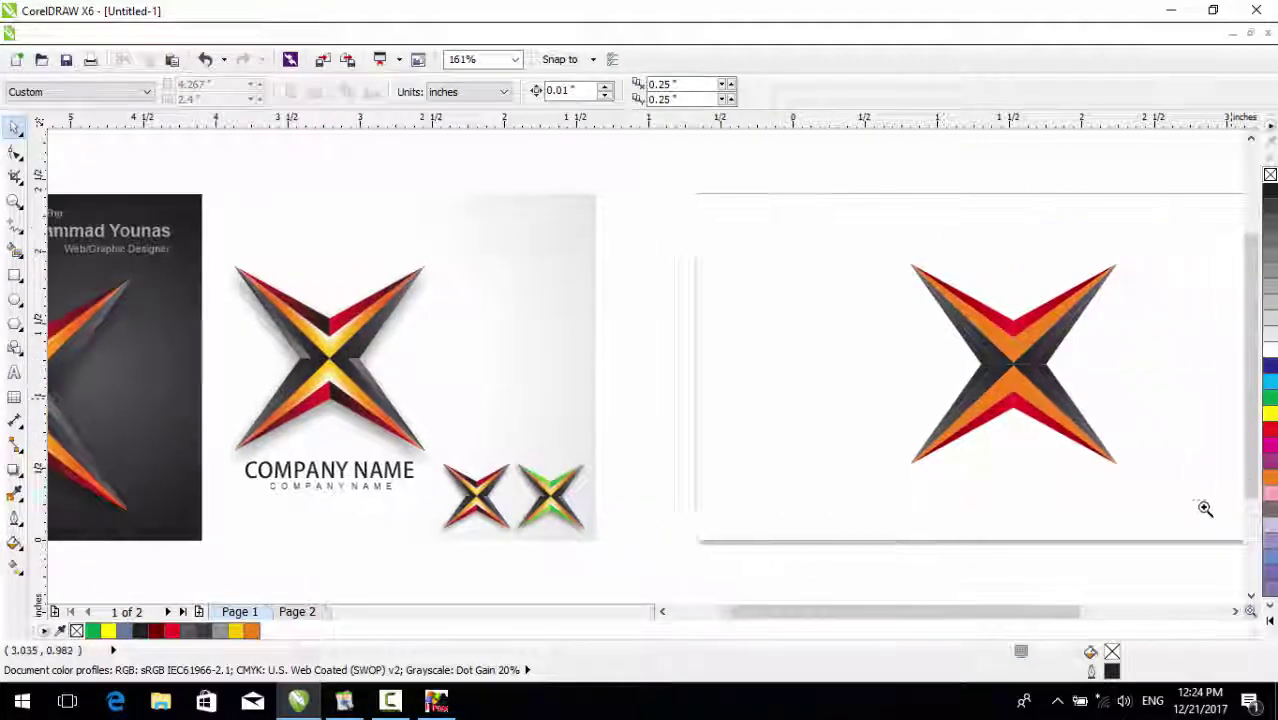
left_click(619, 291)
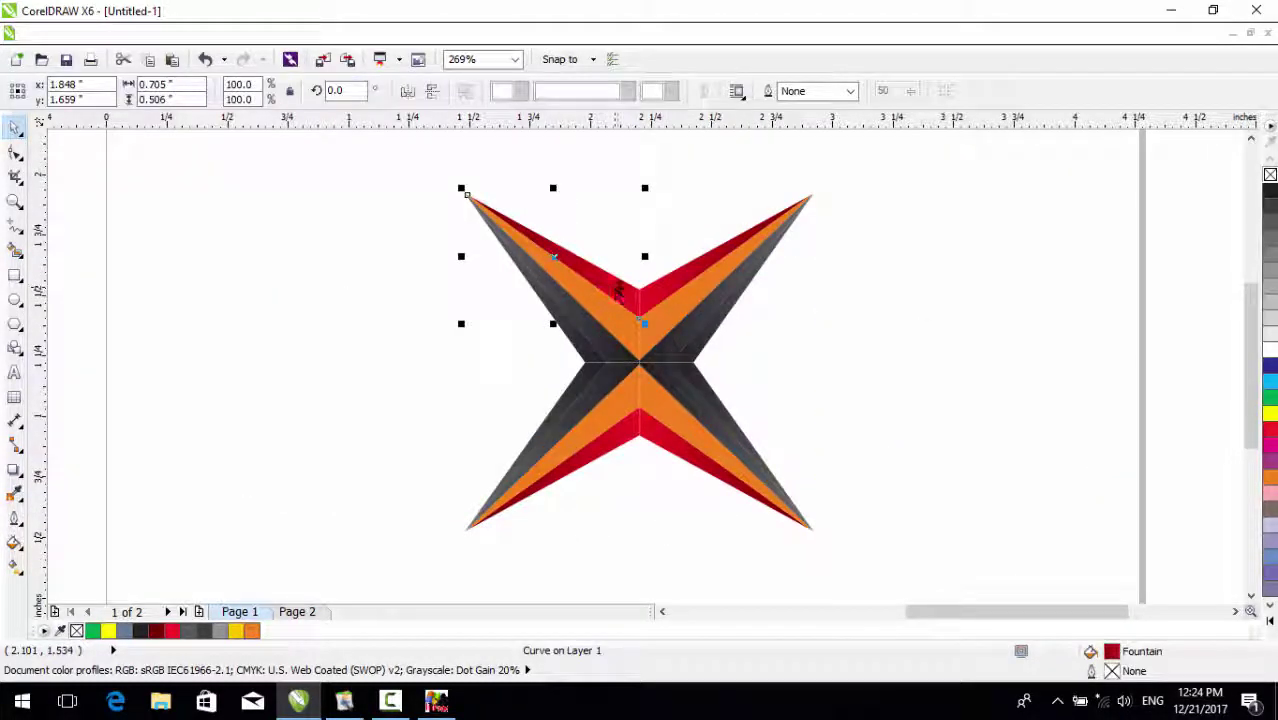
key("F11")
left_click_drag(605, 177, 1043, 201)
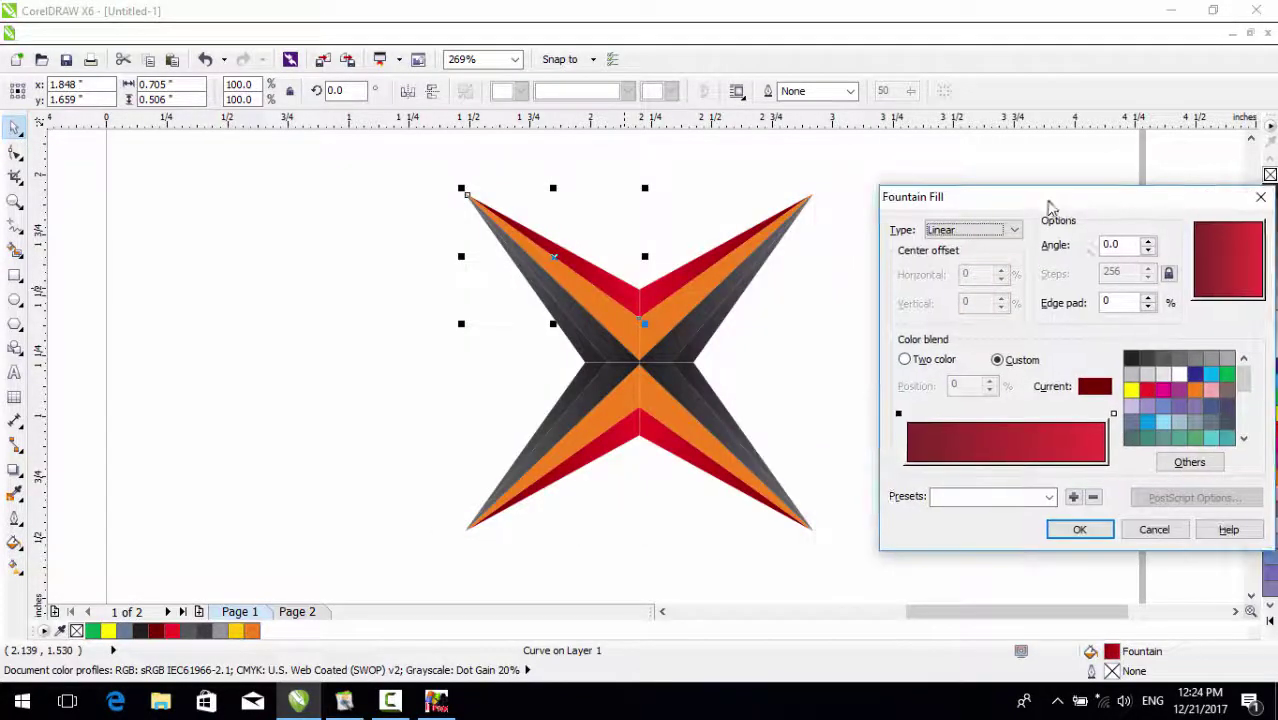
double_click(1127, 245)
type("18")
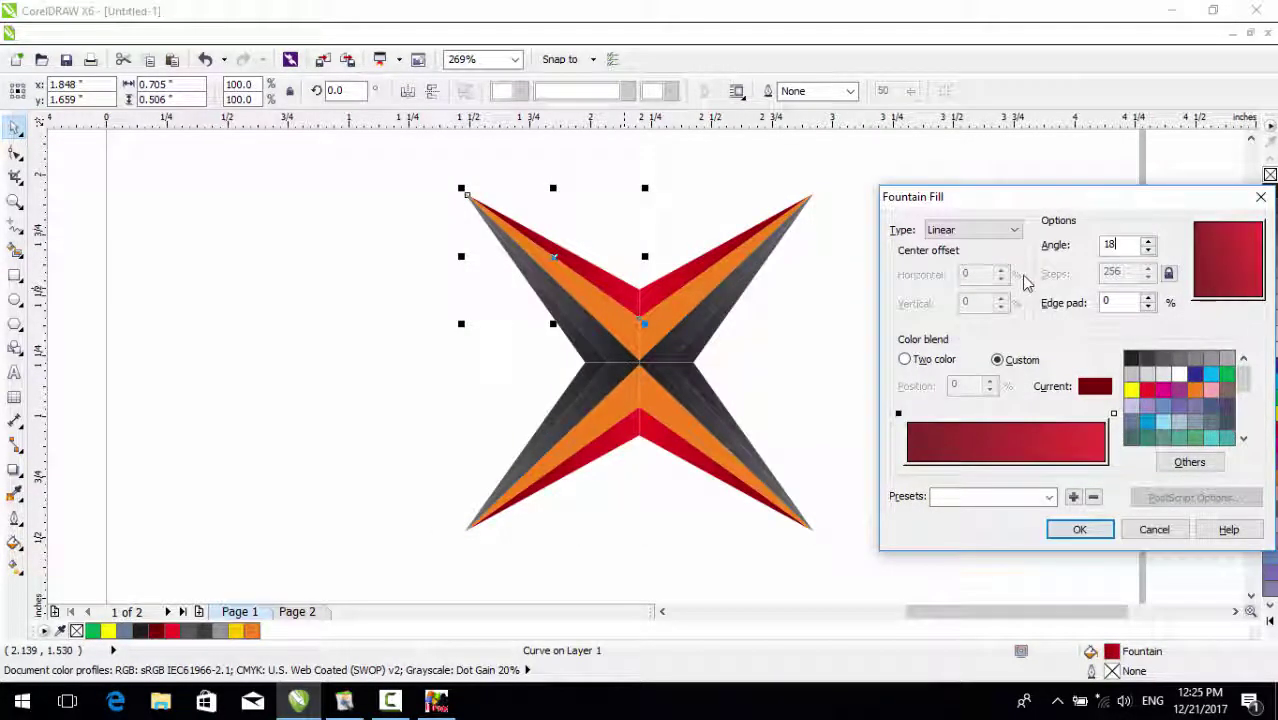
type("0")
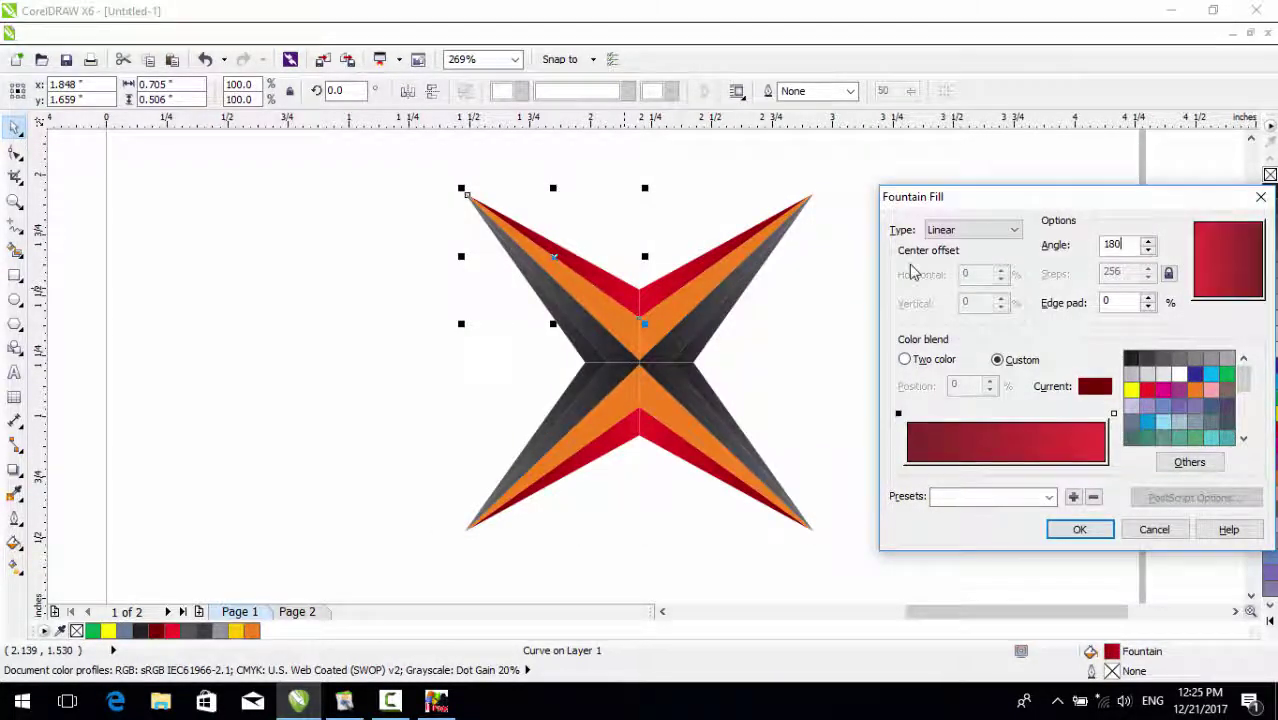
left_click(1079, 529)
left_click(668, 488)
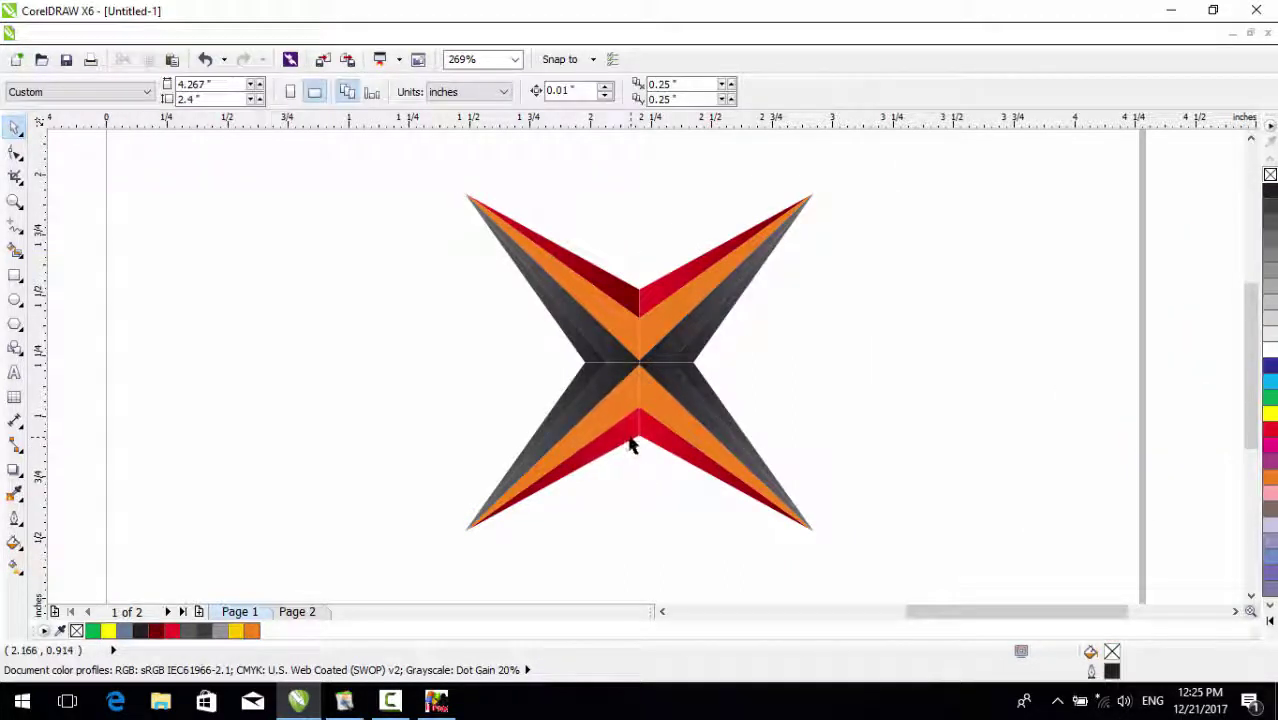
Repeat the 180-degree fountain fill on the lower-left arm's red facet and compare the result with the reference logo
left_click(631, 446)
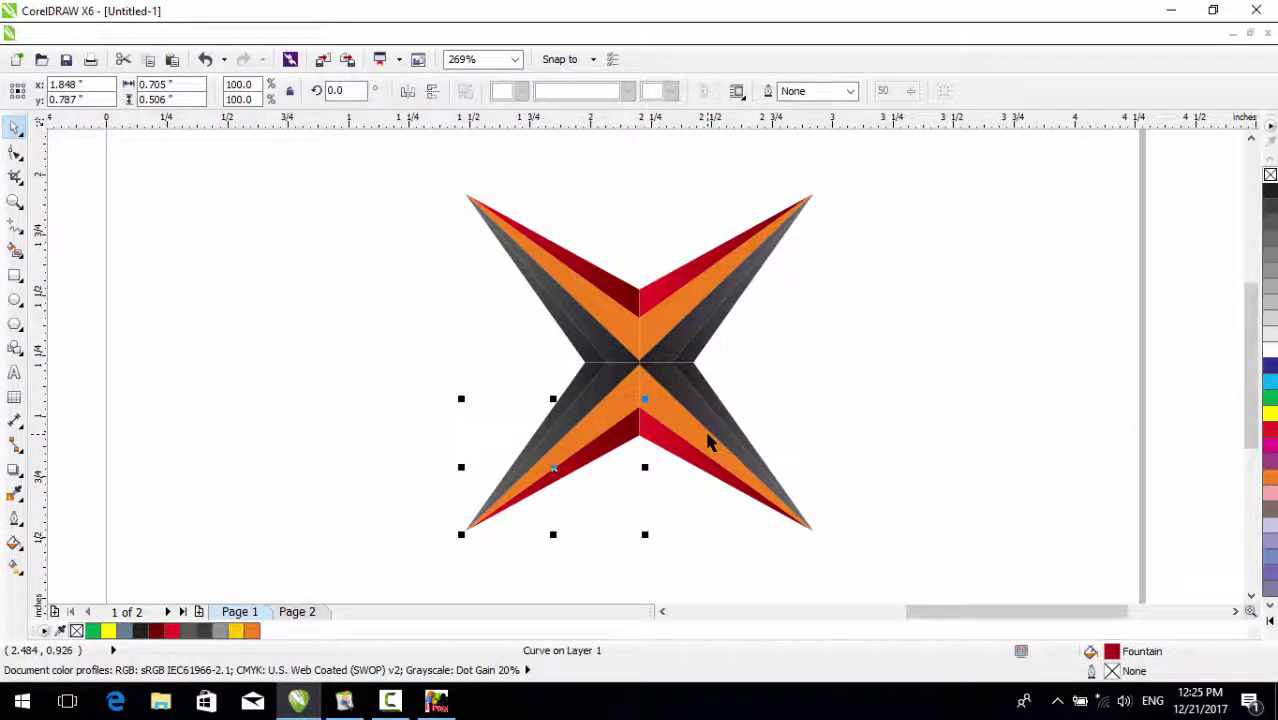
left_click(888, 410)
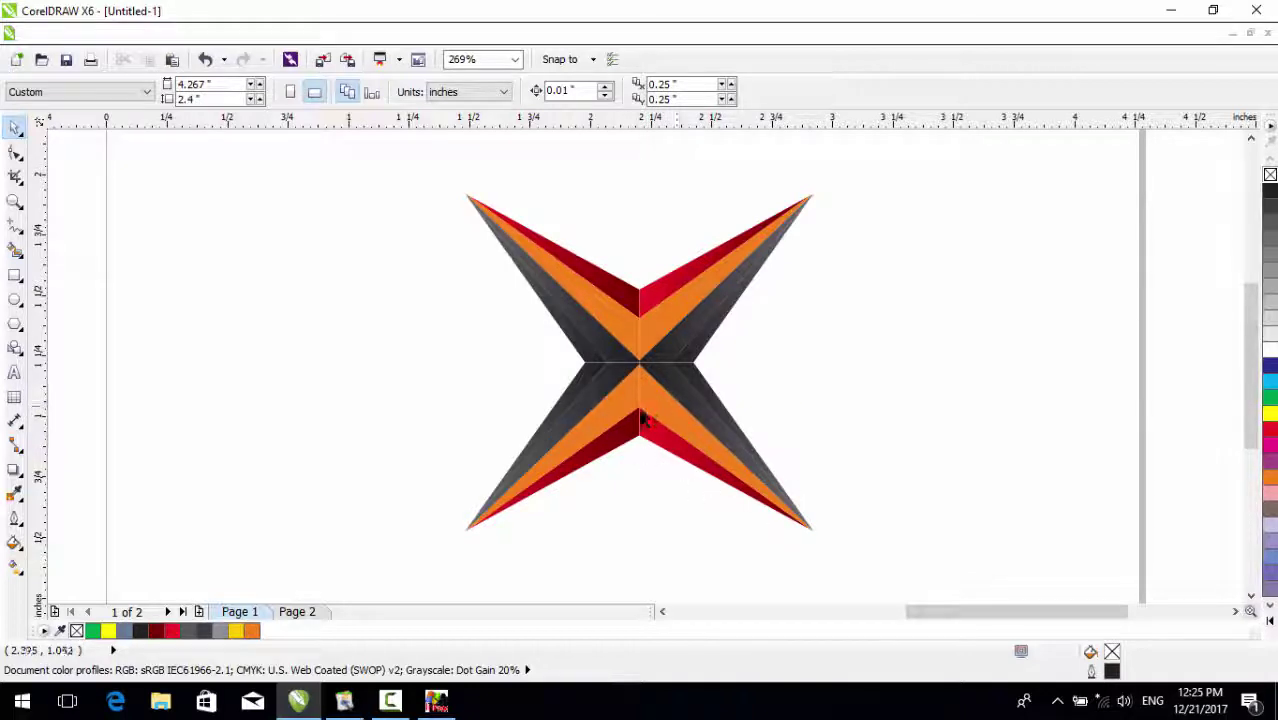
key("F4")
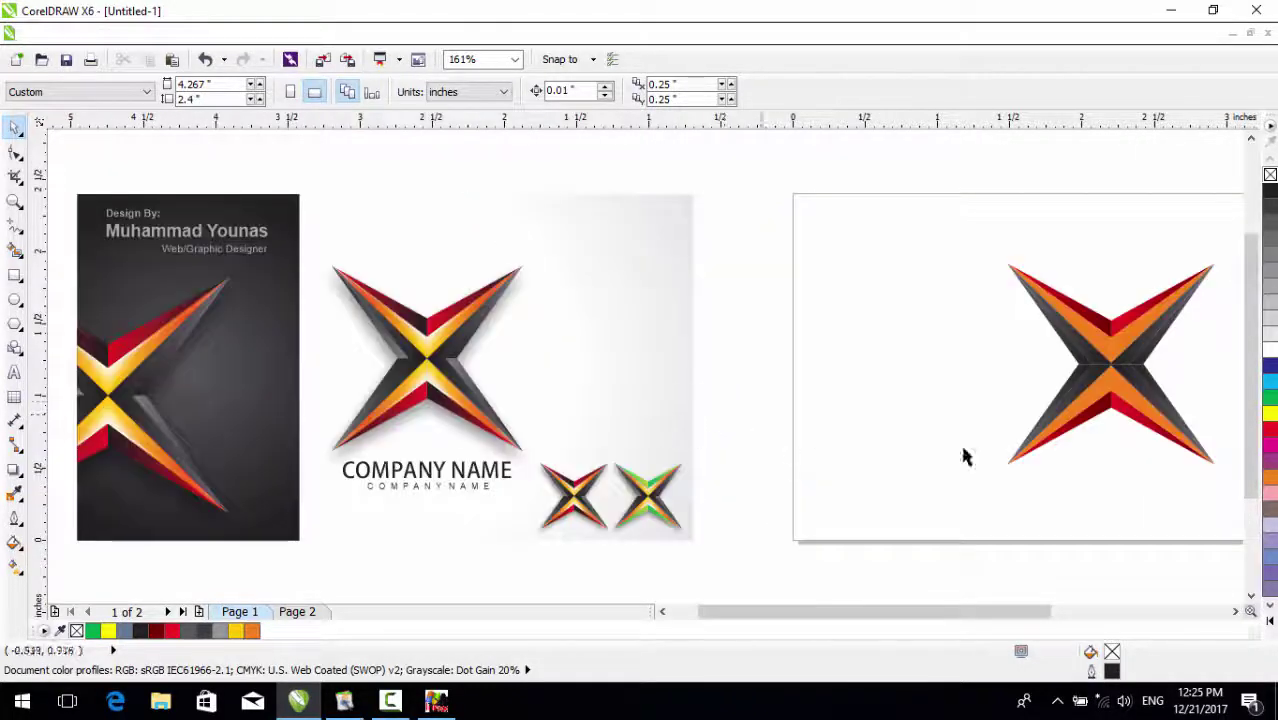
Set the linear fountain fill angle of the upper-left arm's outer grey facet to 0 degrees
left_click_drag(1003, 267, 1241, 455)
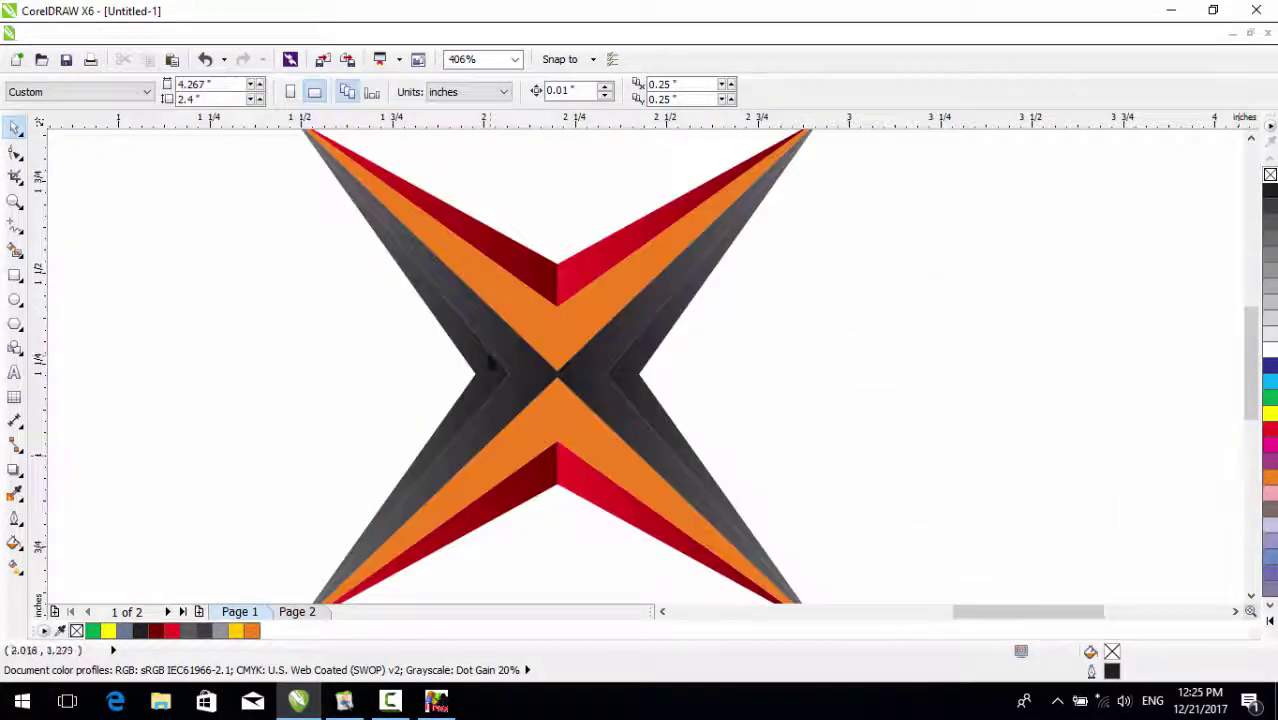
left_click(481, 351)
key("F11")
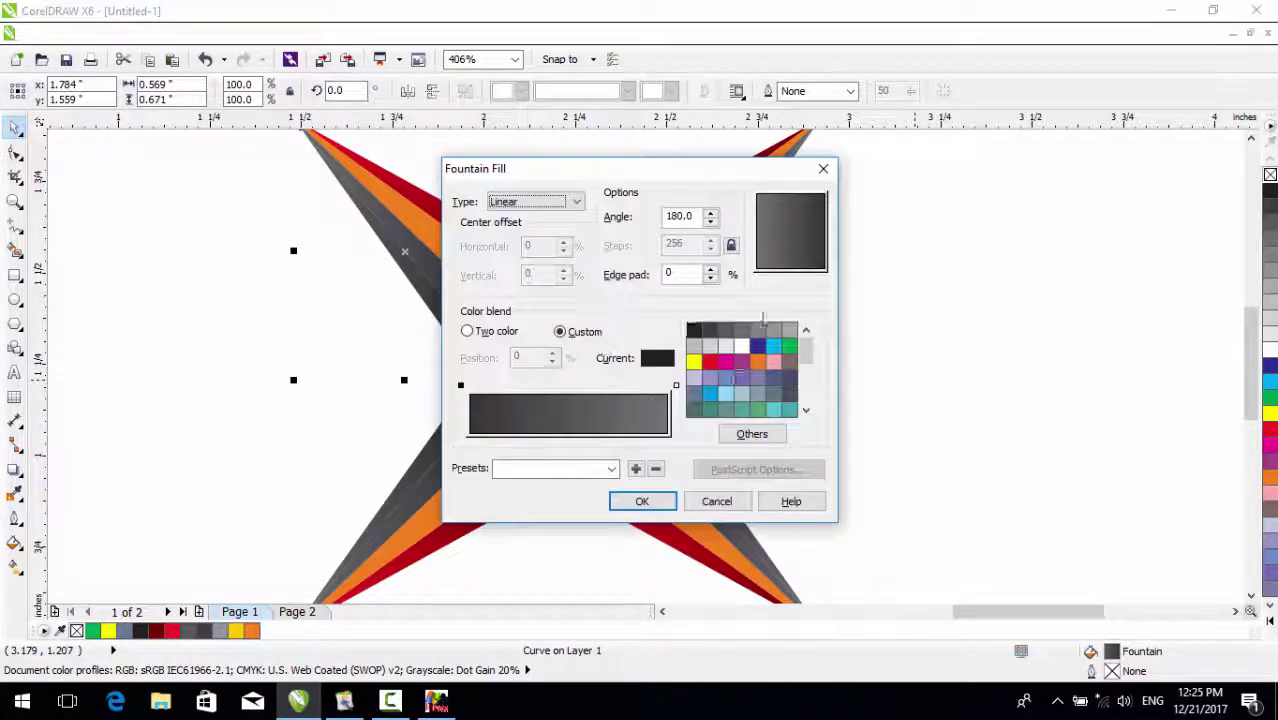
left_click_drag(693, 218, 576, 248)
type("0")
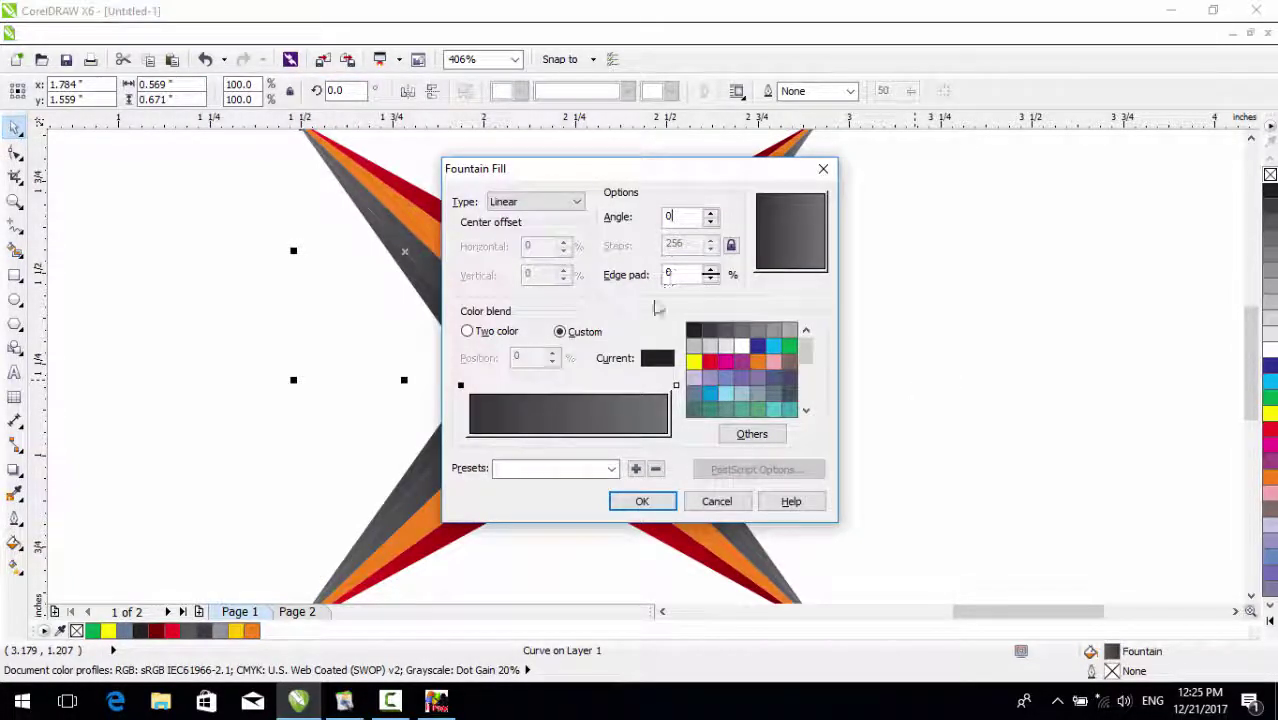
left_click(642, 501)
Set the linear fountain fill angle of the upper-right arm's outer grey facet to 180 degrees
left_click(646, 366)
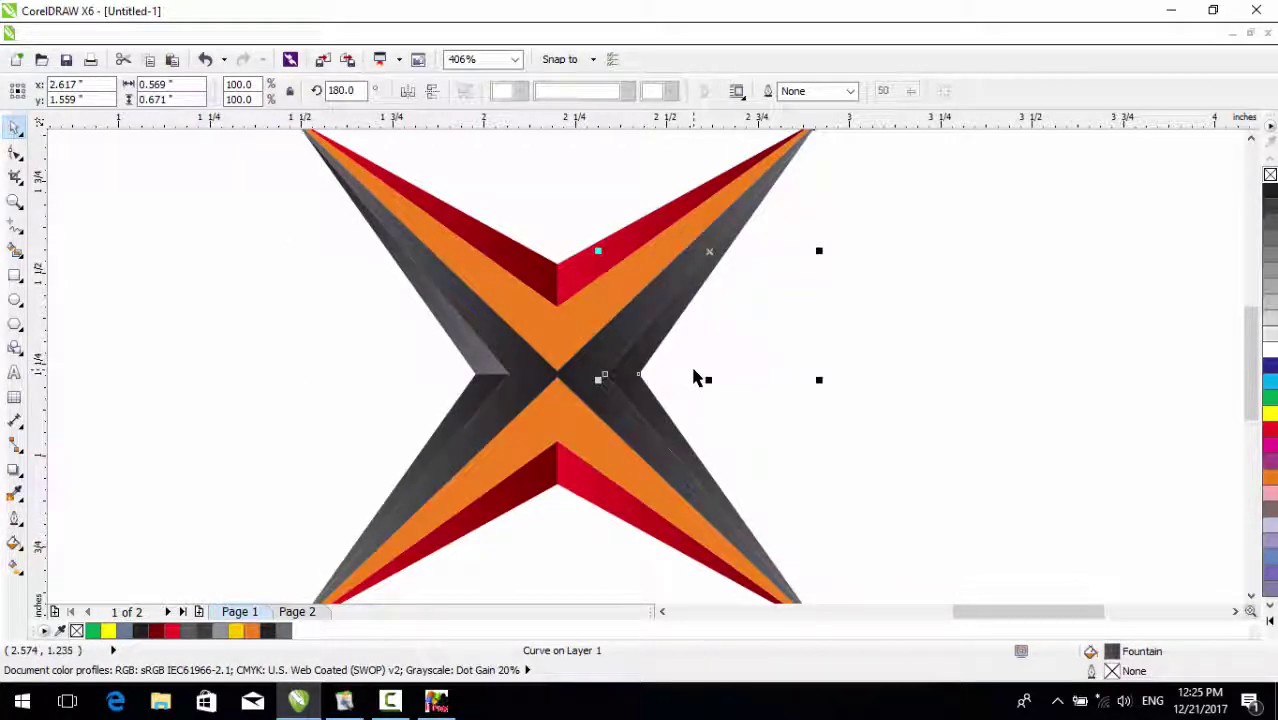
left_click(673, 367)
left_click(645, 350)
key("F11")
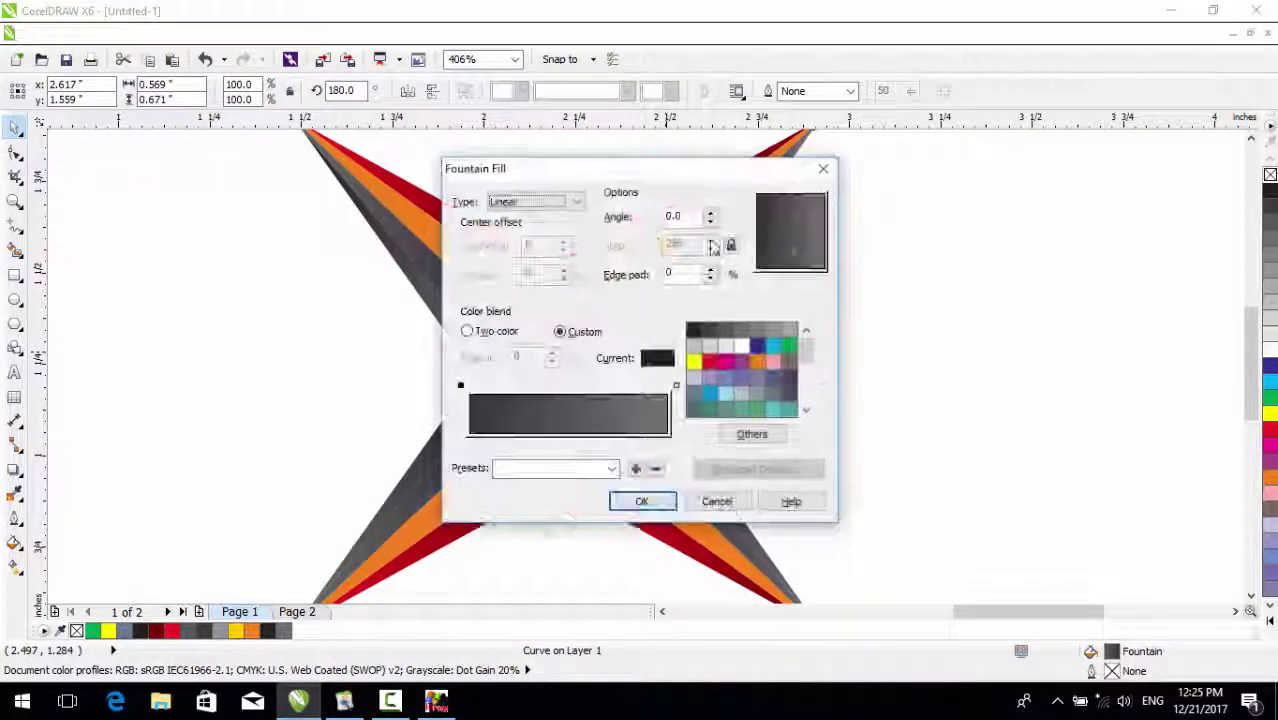
left_click_drag(685, 218, 554, 244)
type("180")
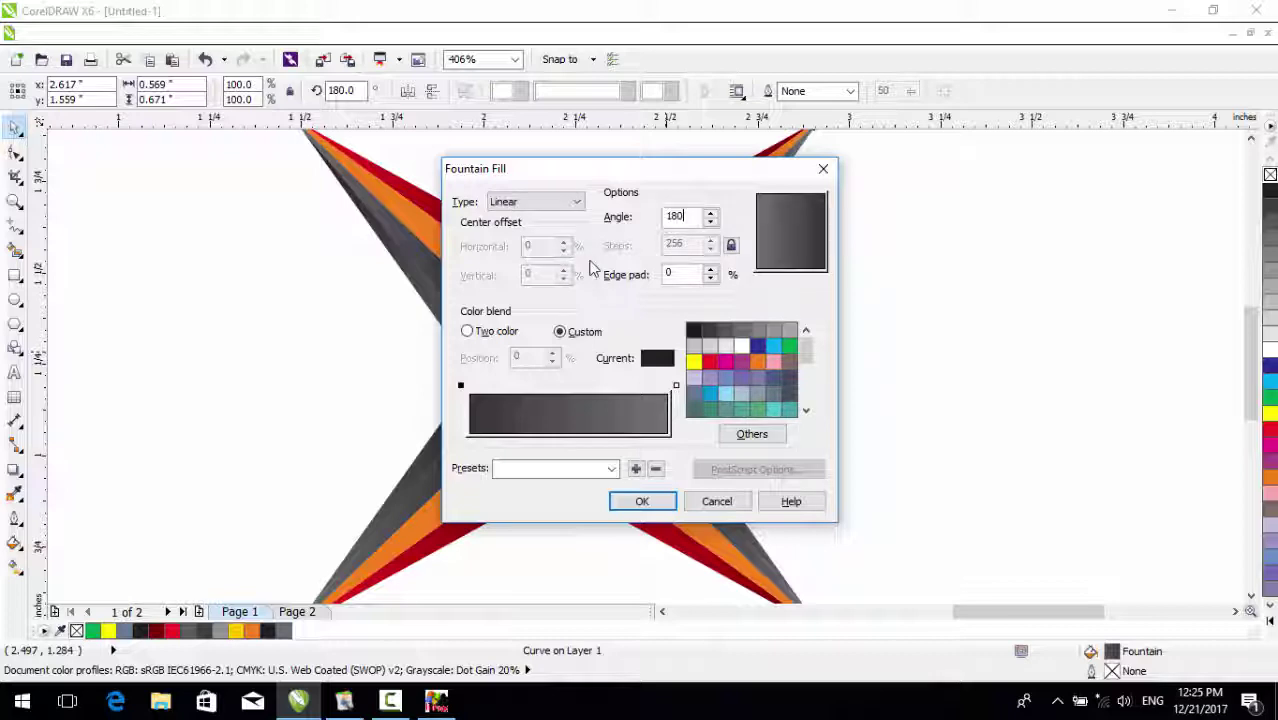
left_click(642, 501)
left_click(958, 380)
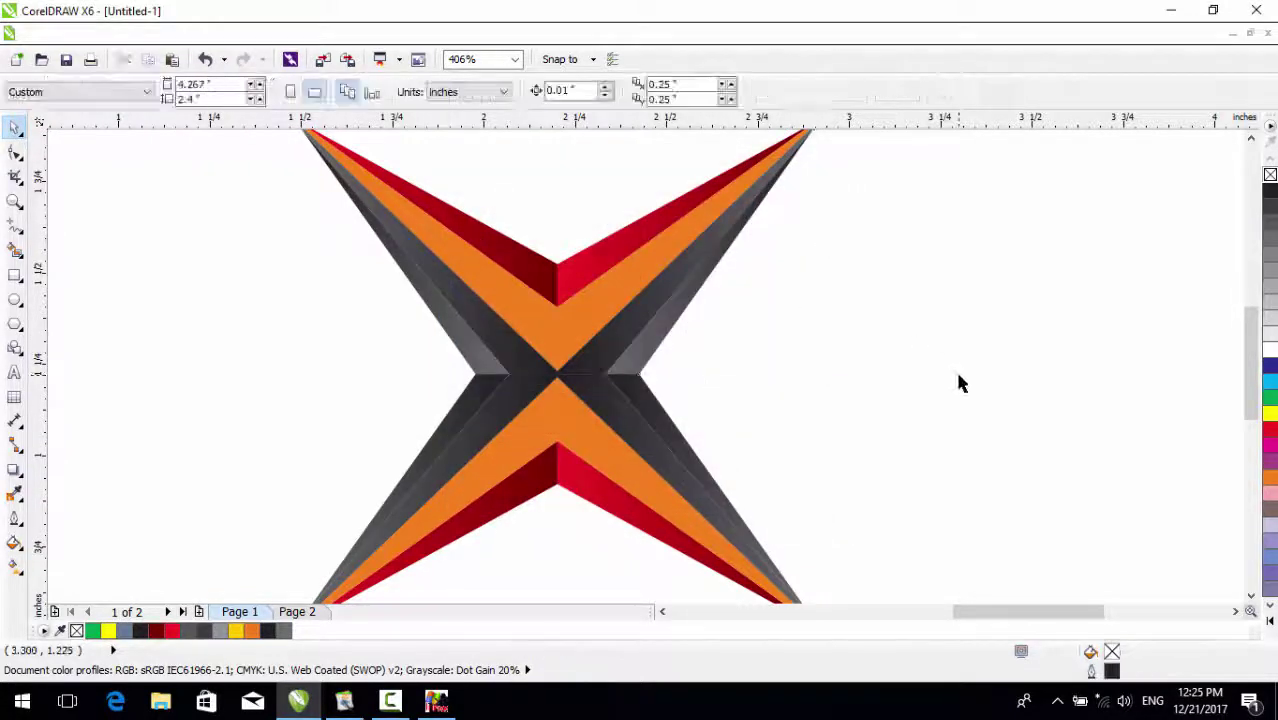
Start a rectangular mesh fill on the upper-left arm's orange facet
left_click(512, 305)
scroll(486, 323, "down", 2)
key("F4")
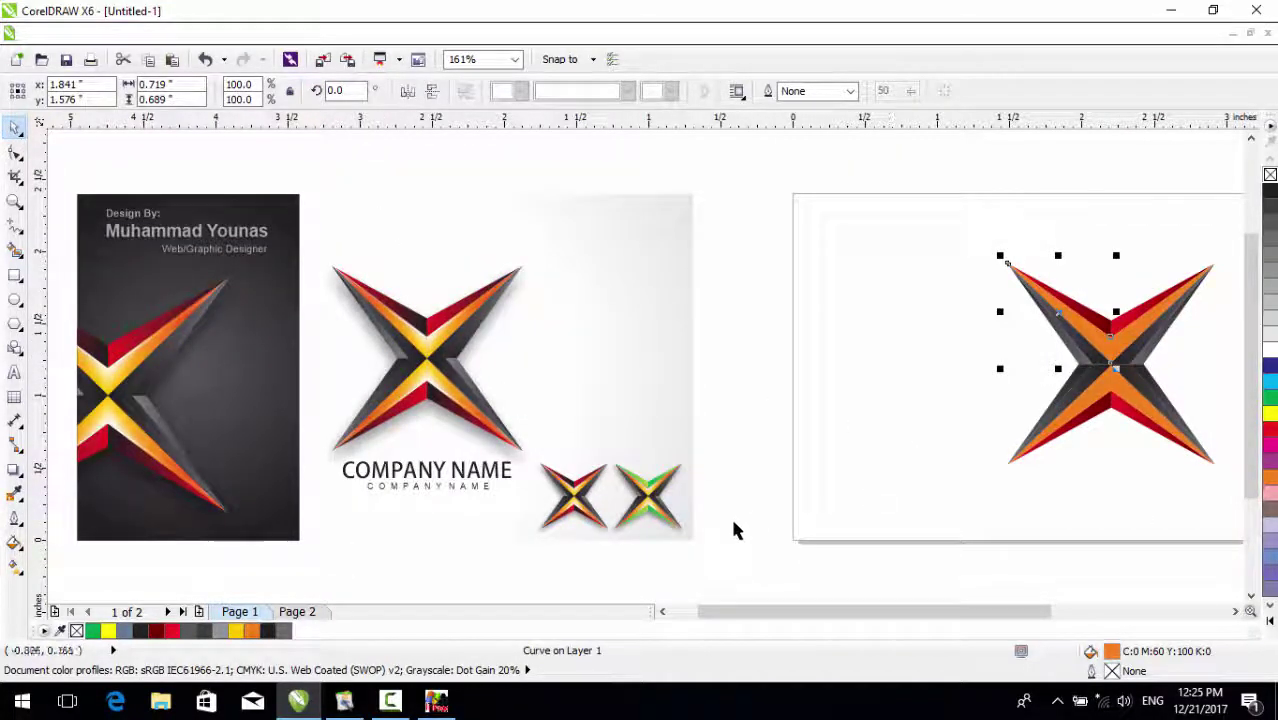
key("F2")
left_click_drag(913, 218, 1167, 506)
left_click_drag(461, 173, 966, 565)
left_click_drag(417, 171, 879, 448)
left_click_drag(348, 232, 913, 528)
key("Escape")
left_click(562, 352)
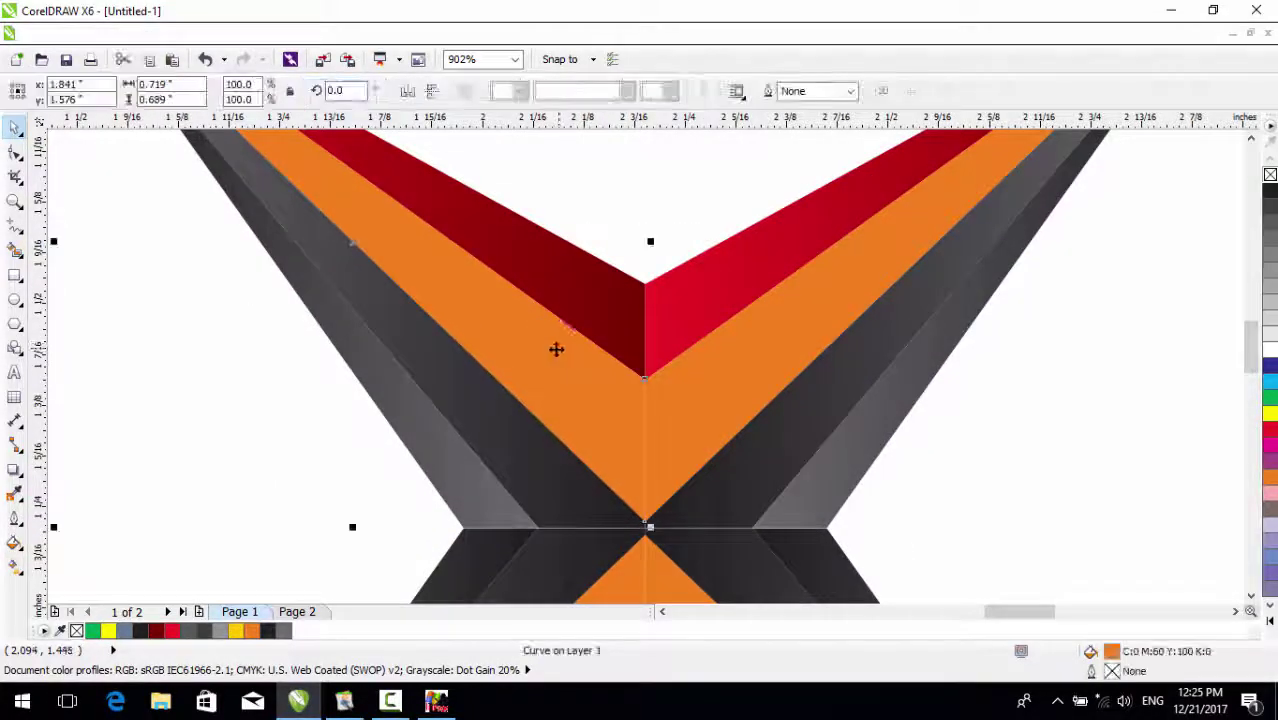
left_click(15, 568)
left_click(105, 585)
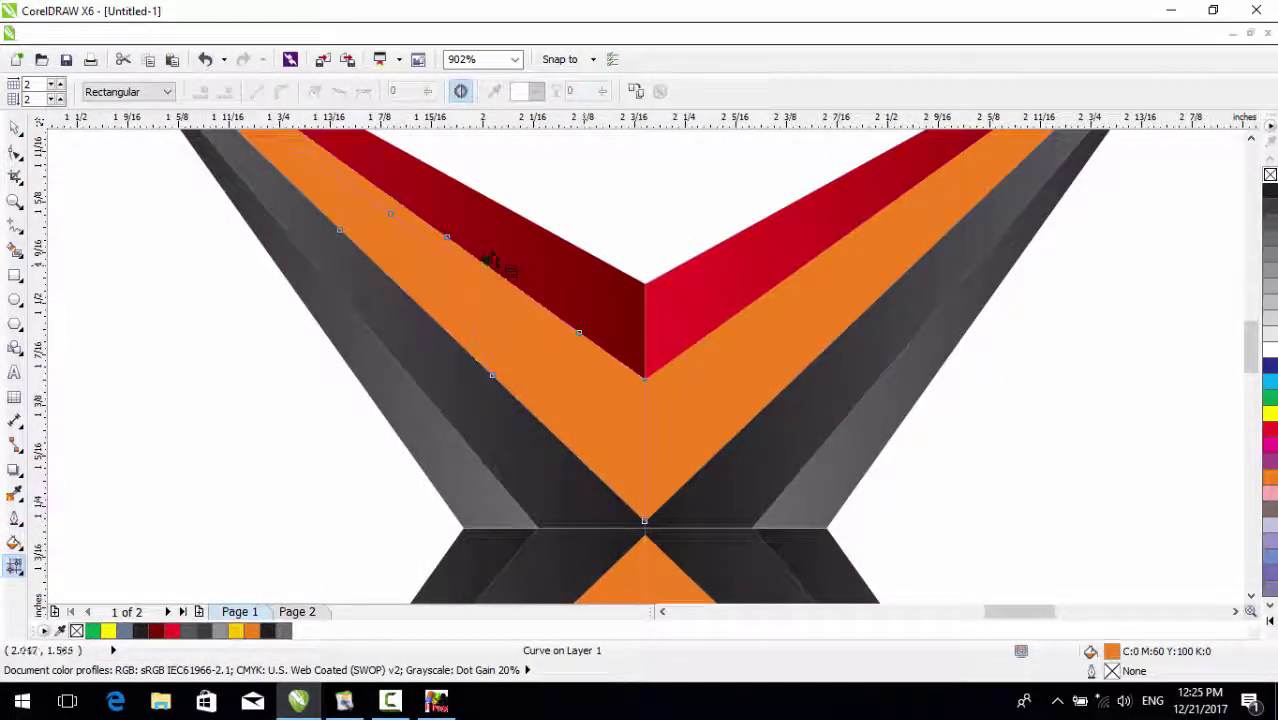
Try to colour the mesh nodes midway along the upper-left orange facet's upper edge white, and undo it
left_click_drag(429, 273, 429, 275)
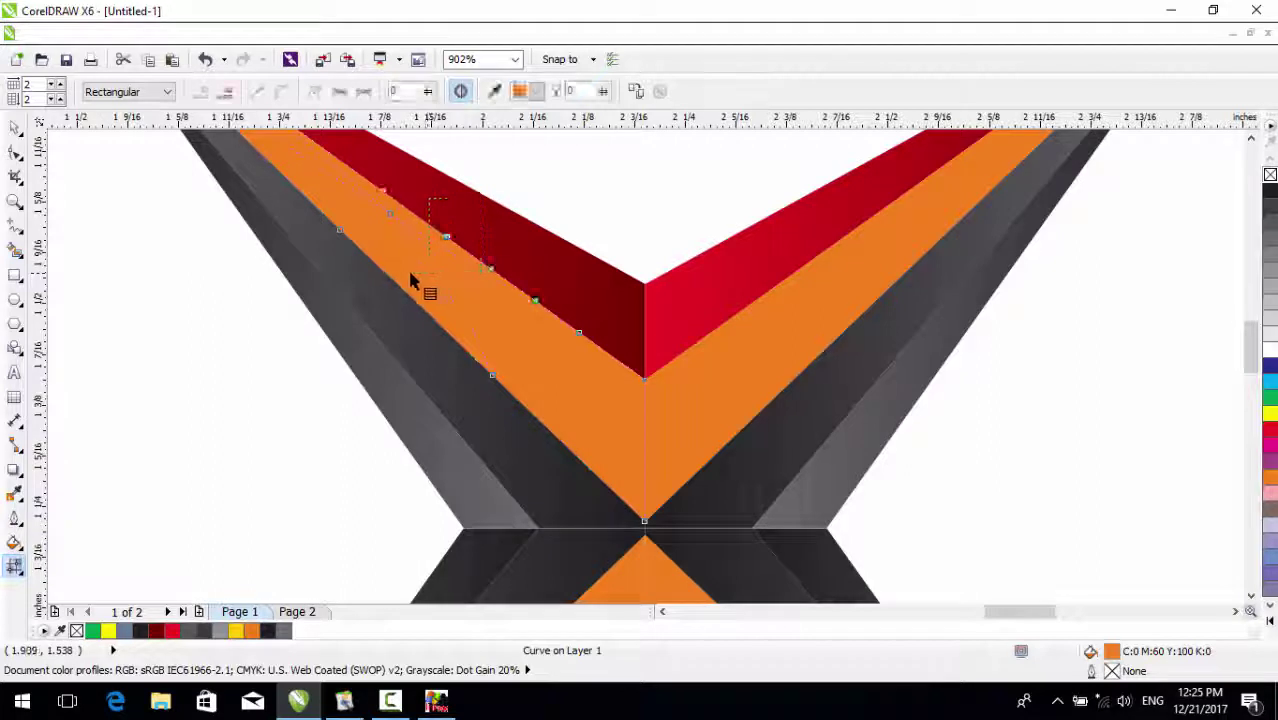
left_click(1269, 350)
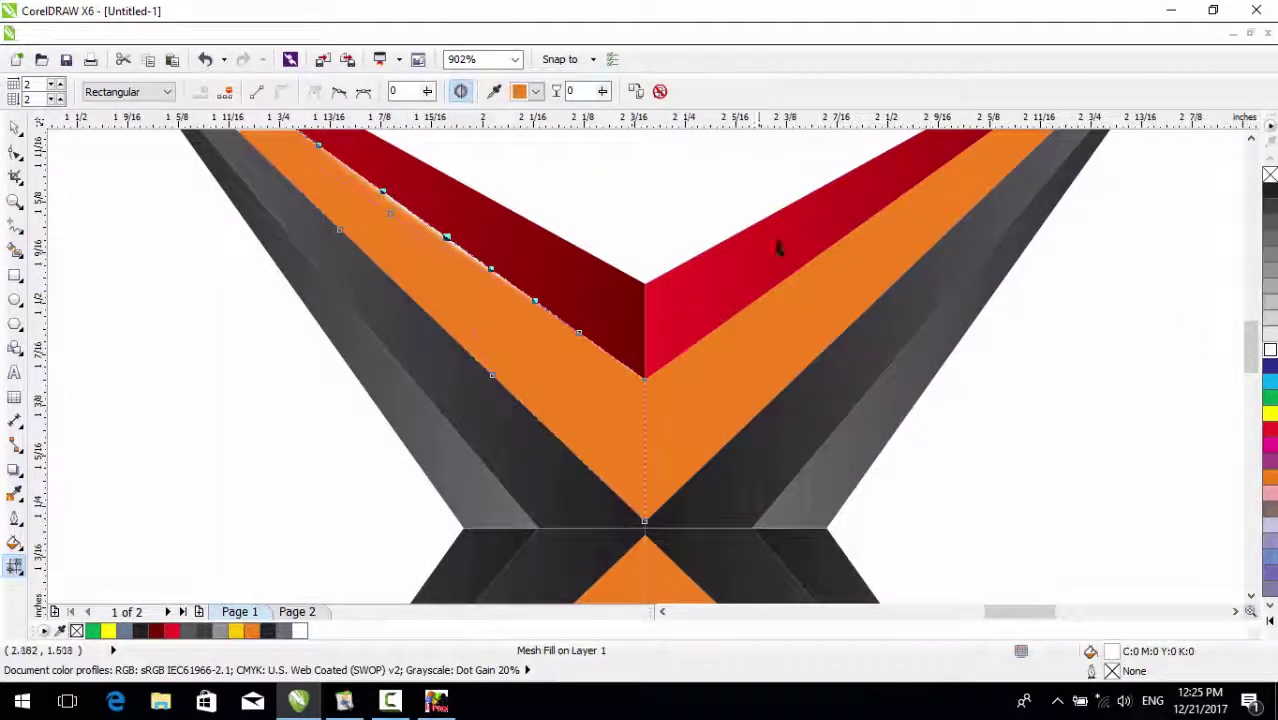
key("ctrl+z")
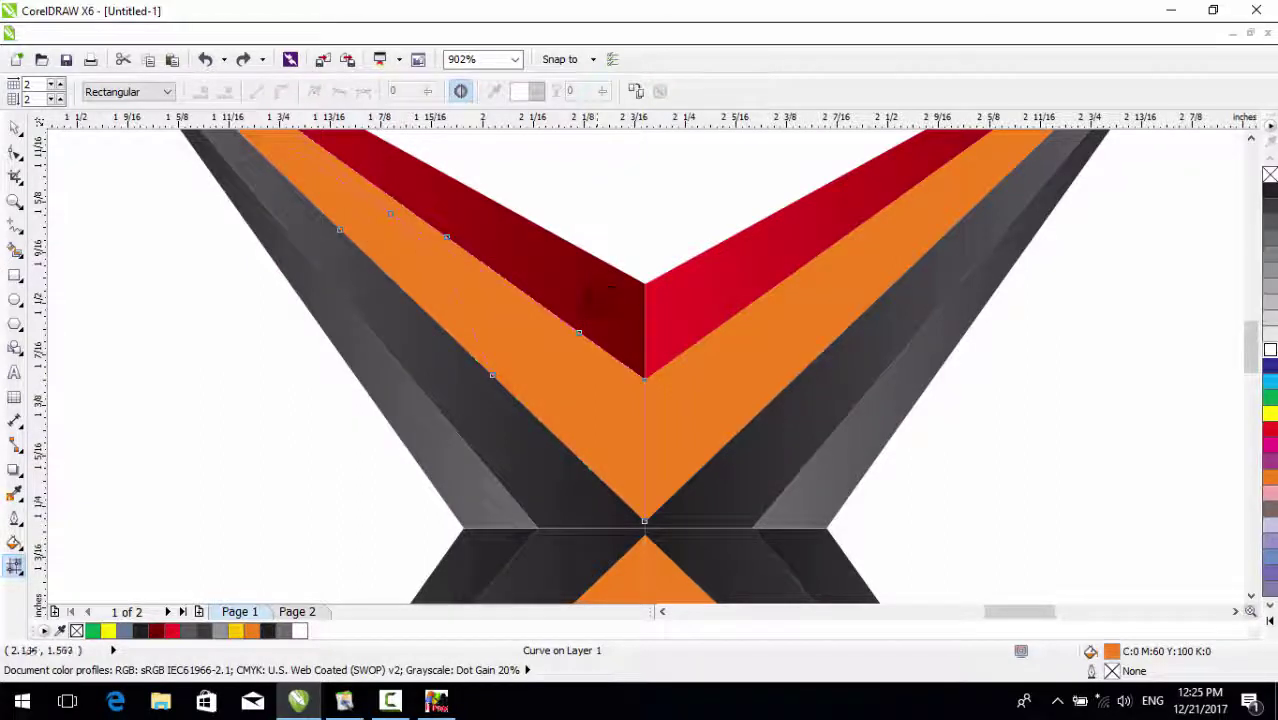
Colour the mesh nodes of both upper orange facets white where they meet the red V at the logo's centre line
left_click(641, 446)
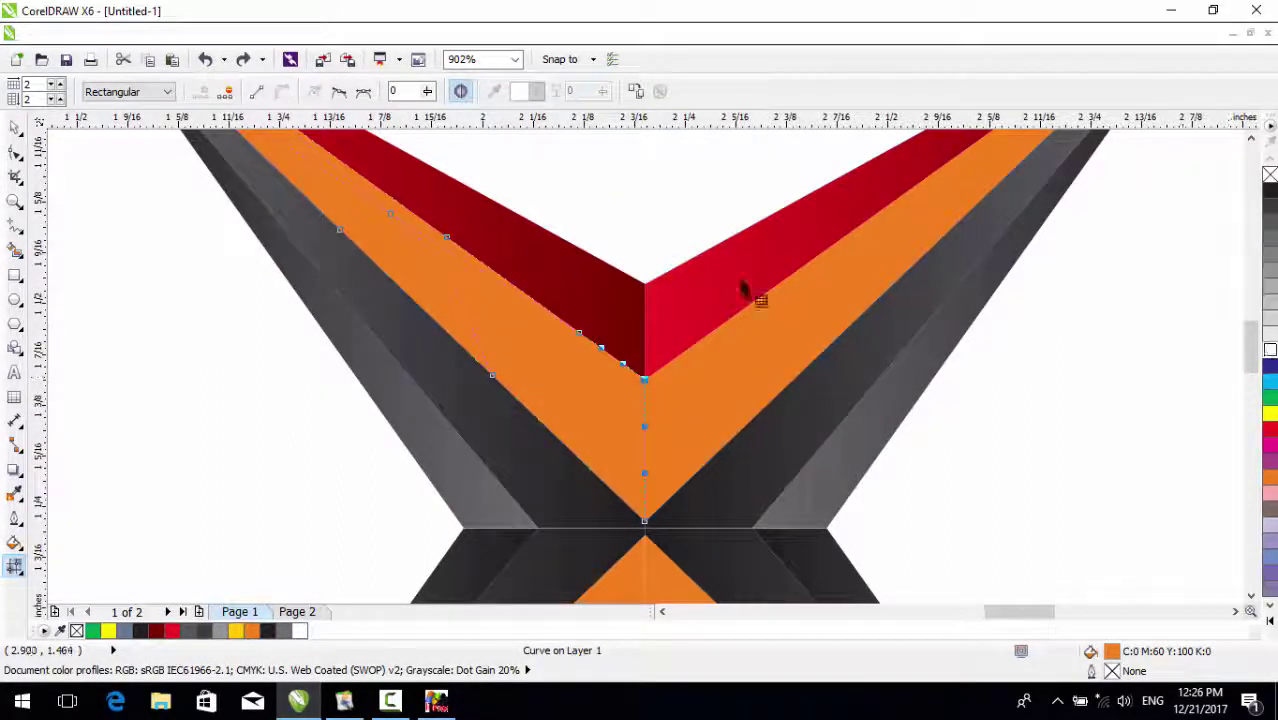
left_click_drag(570, 302, 682, 396)
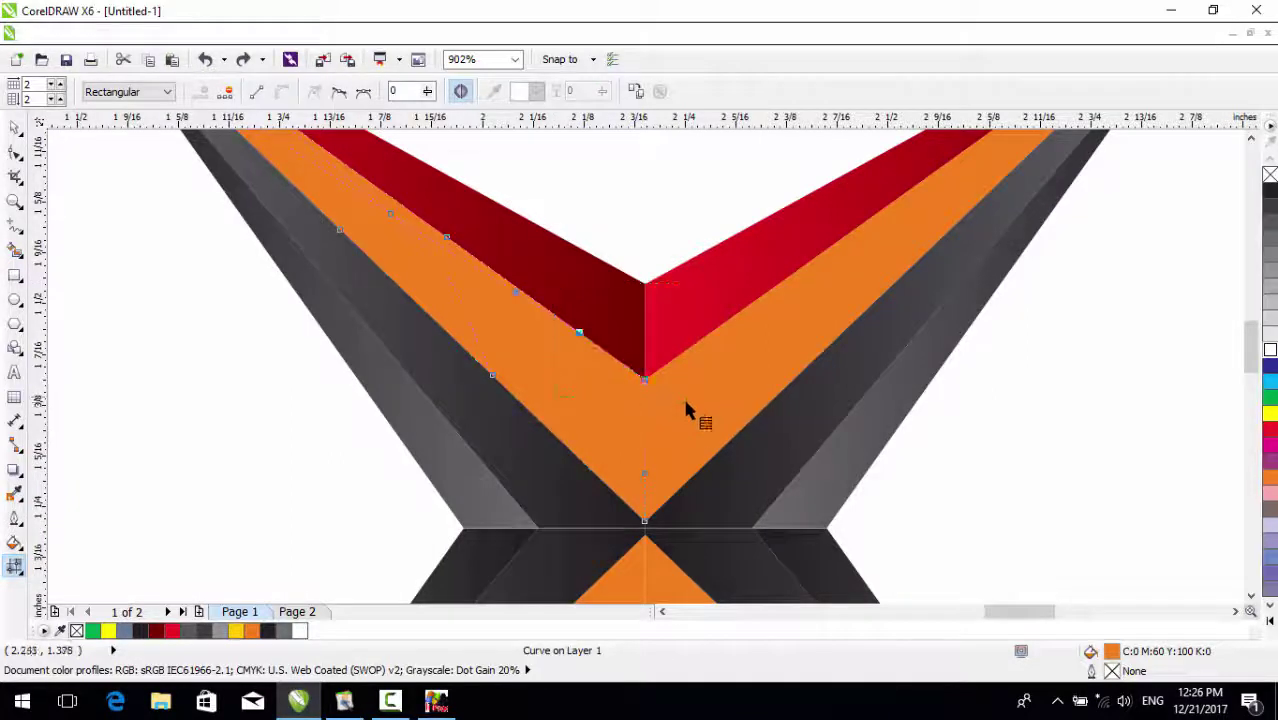
left_click(1270, 350)
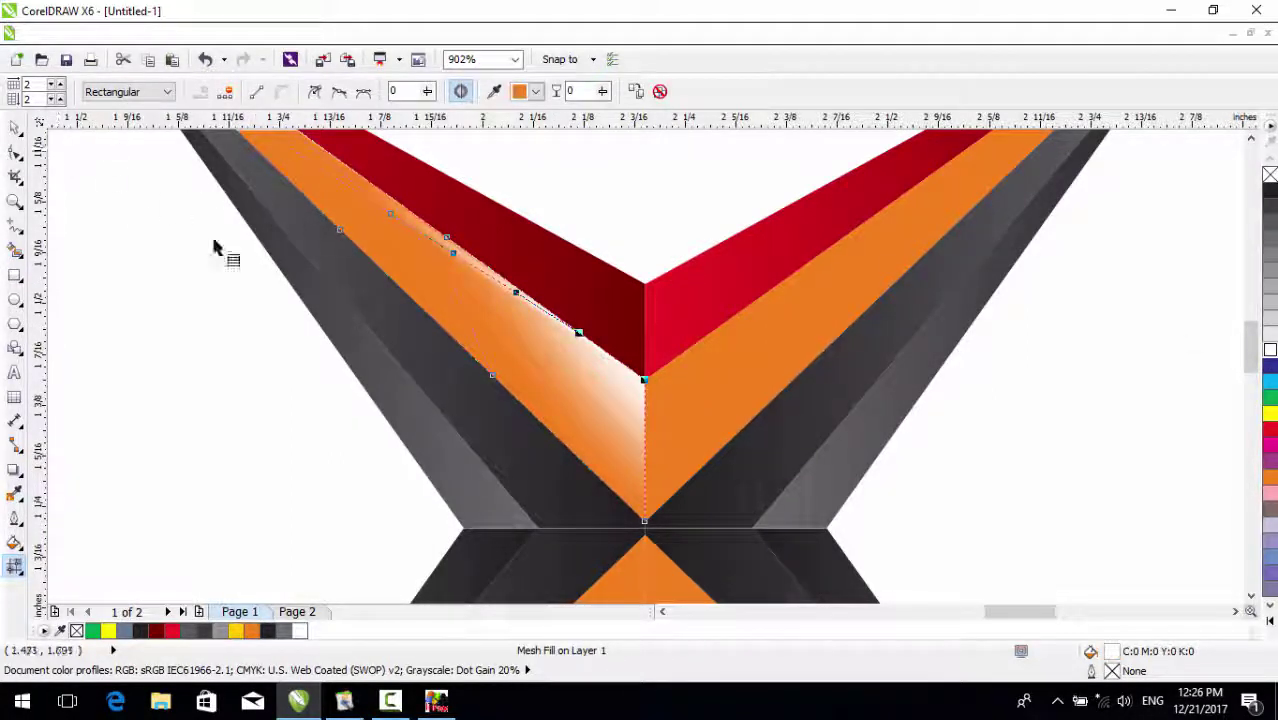
left_click(700, 372)
left_click_drag(740, 292, 613, 443)
left_click(1270, 352)
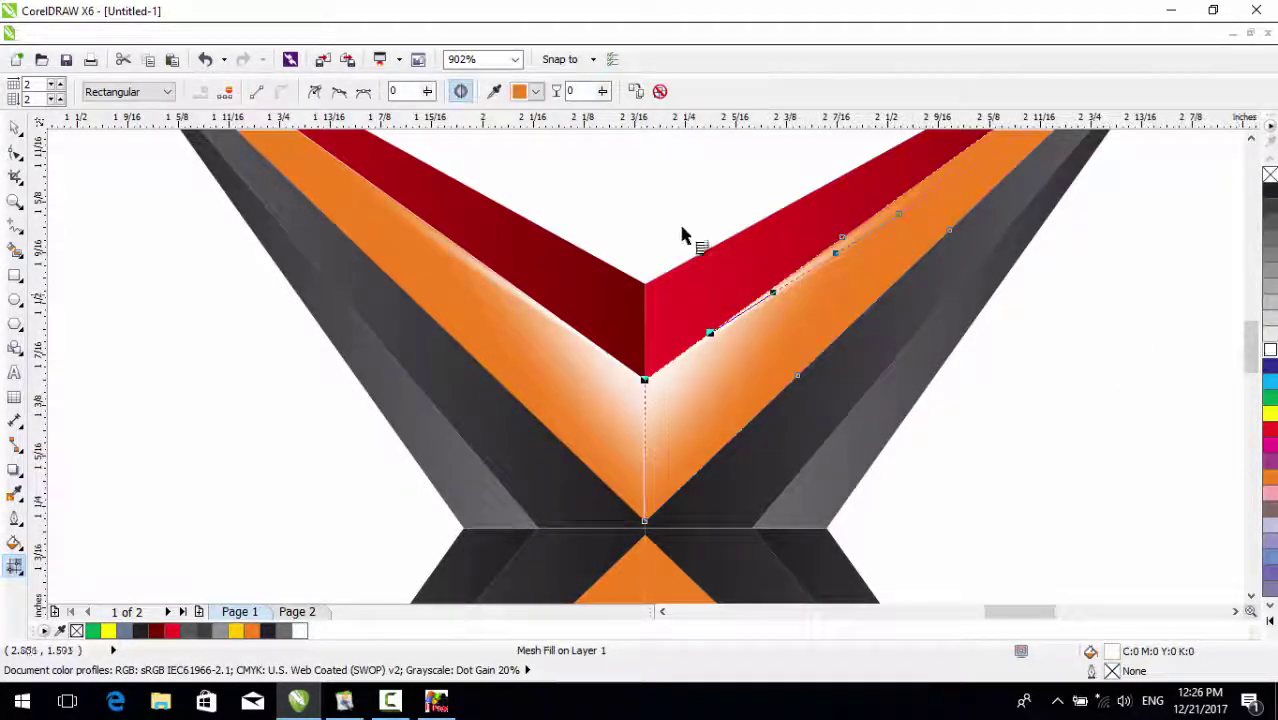
Add mesh fills to both lower orange facets and colour their nodes white beside the peak of the lower red facets
scroll(1100, 284, "down", 2)
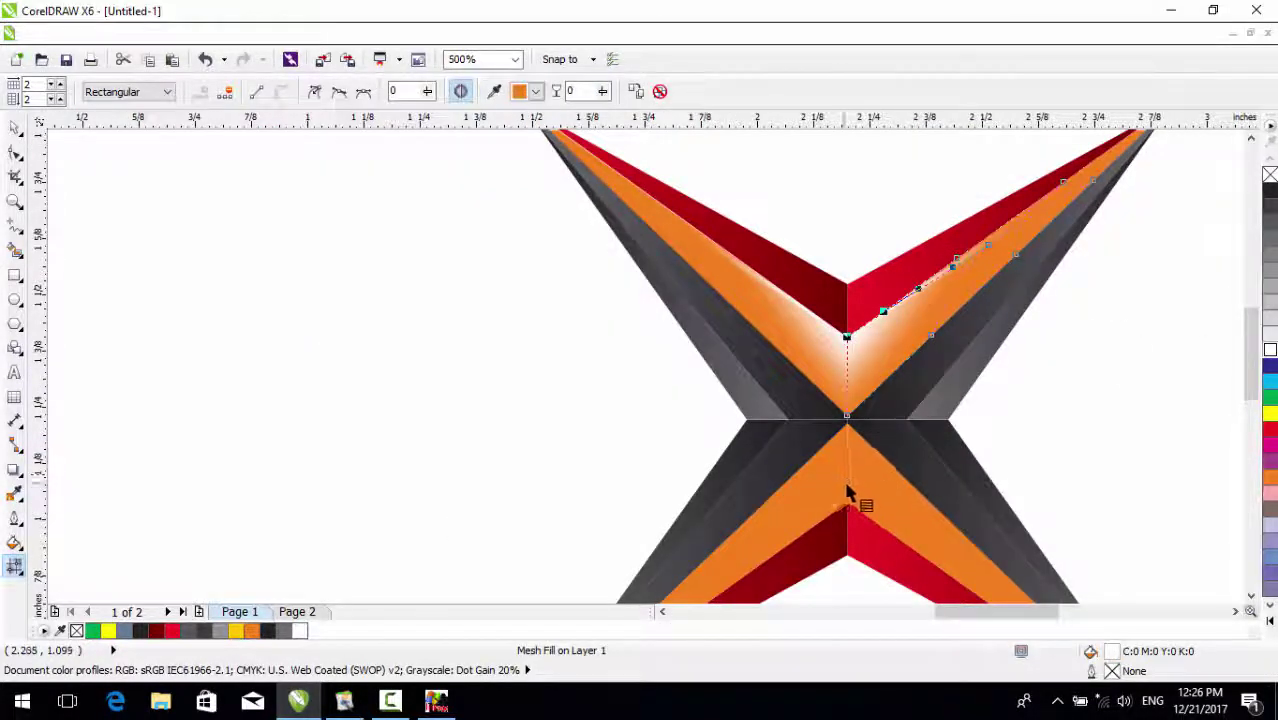
scroll(847, 487, "down", 1)
key("F2")
left_click_drag(722, 445, 1050, 584)
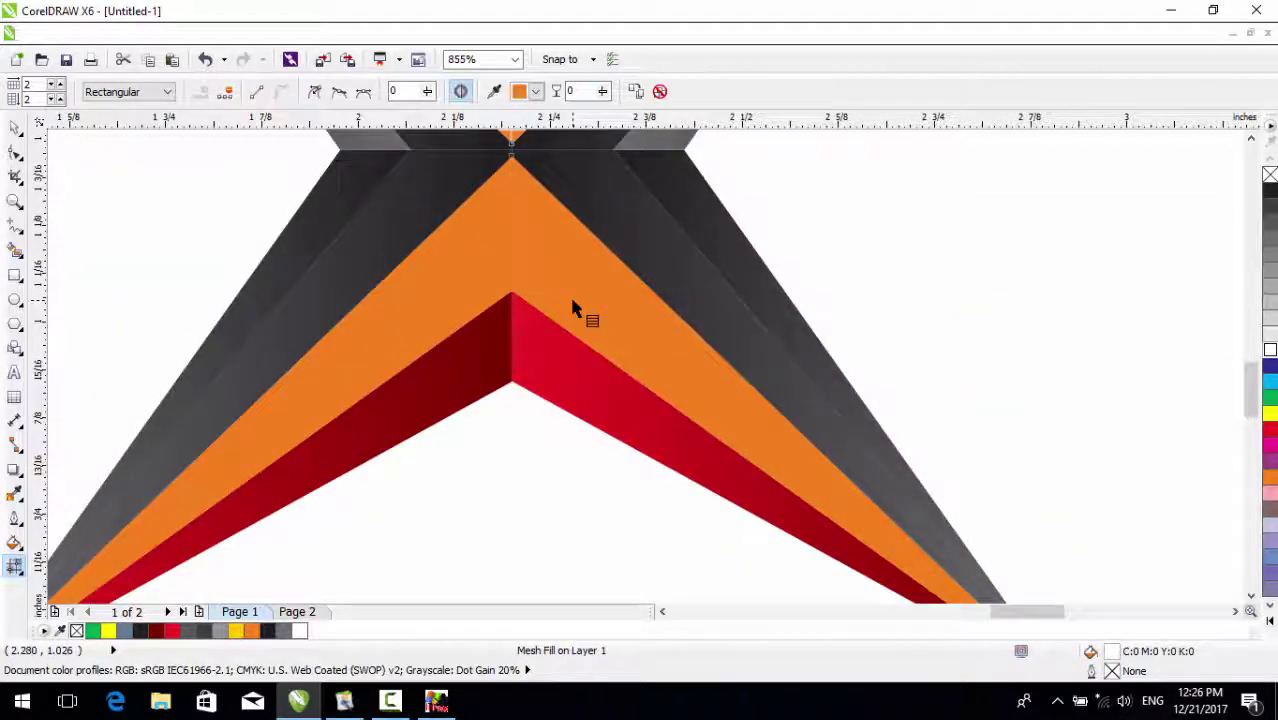
left_click(569, 294)
left_click_drag(614, 387, 640, 394)
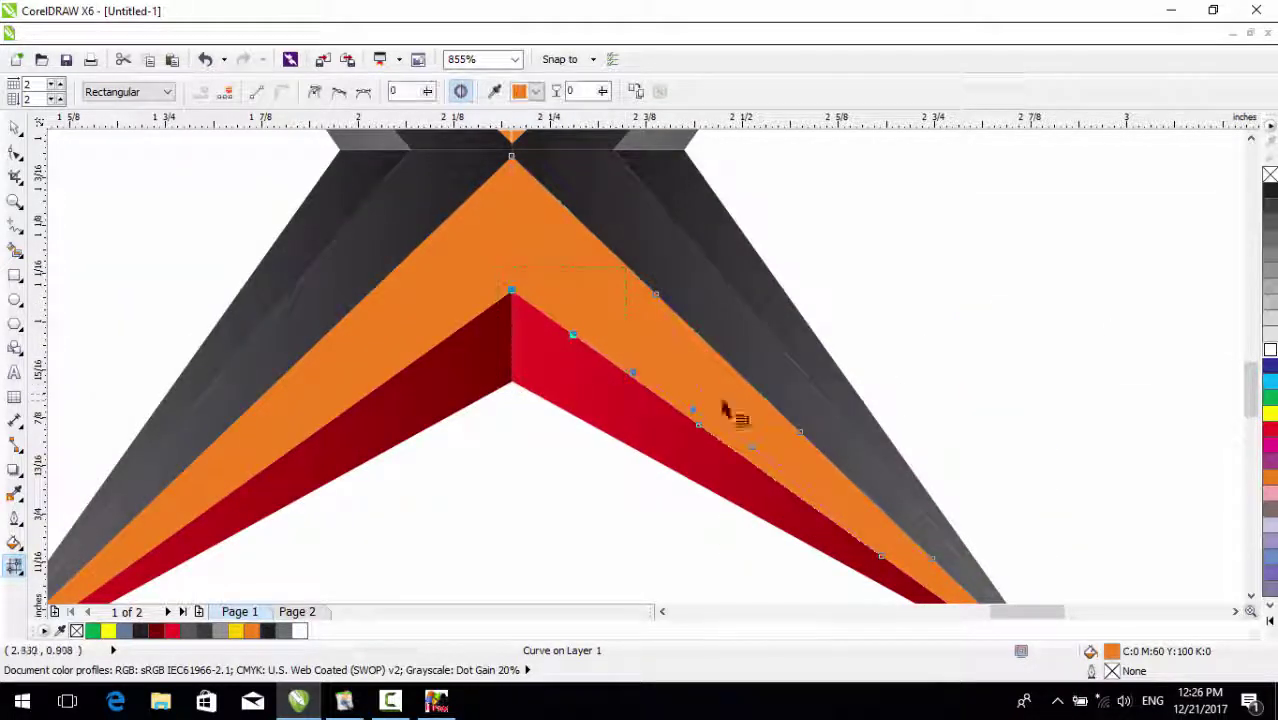
left_click(1270, 351)
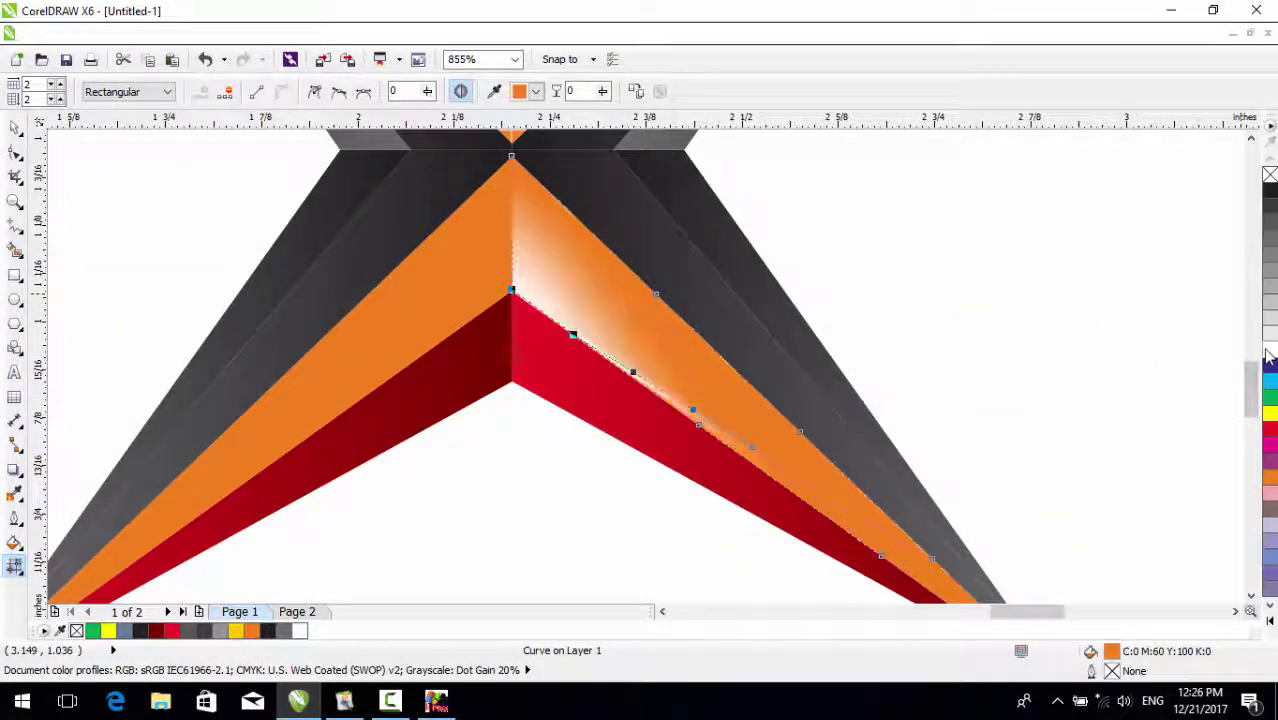
left_click(475, 286)
left_click_drag(531, 283, 421, 368)
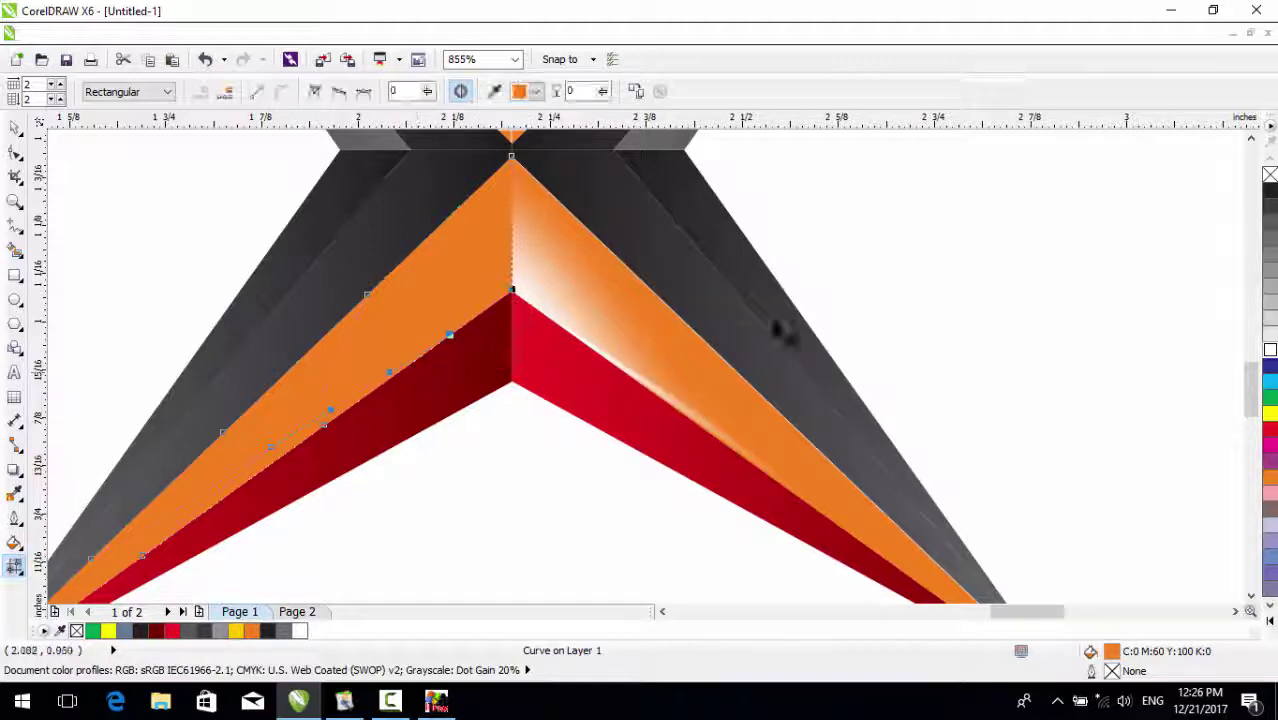
left_click(1270, 352)
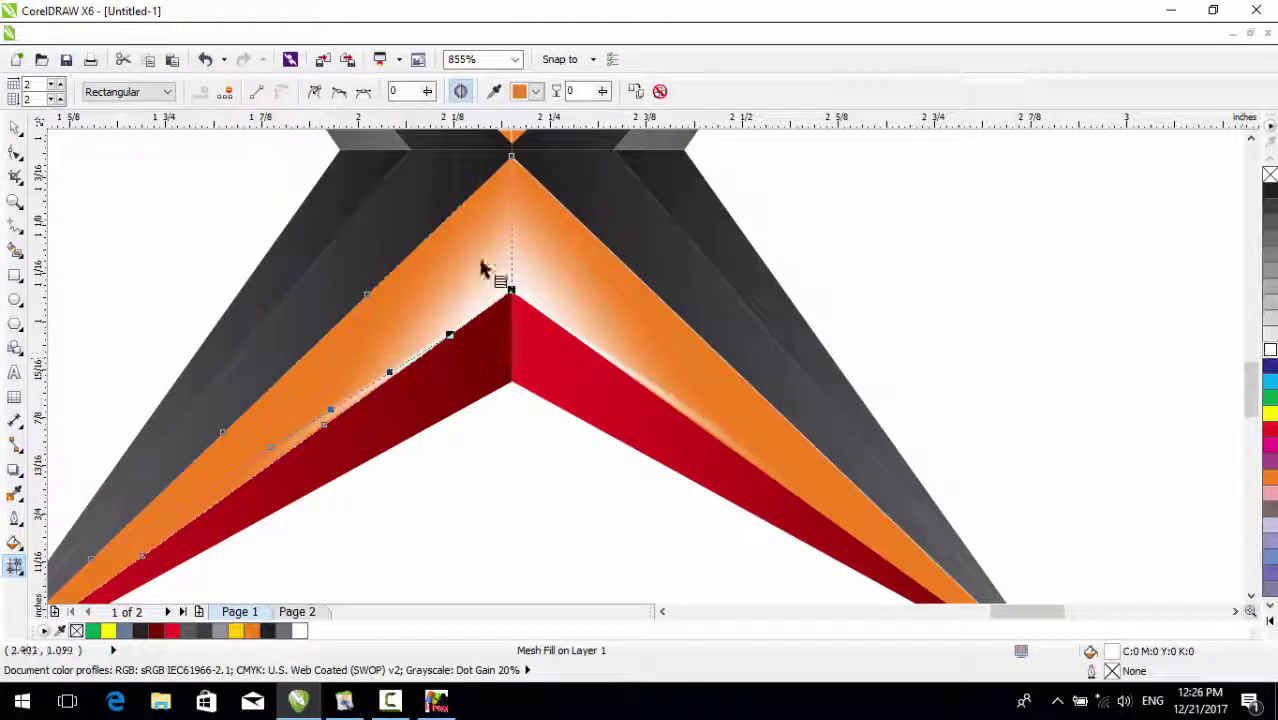
Compare the highlighted X logo with the reference logo and inspect its orange facets up close
left_click(13, 128)
left_click(937, 312)
key("F4")
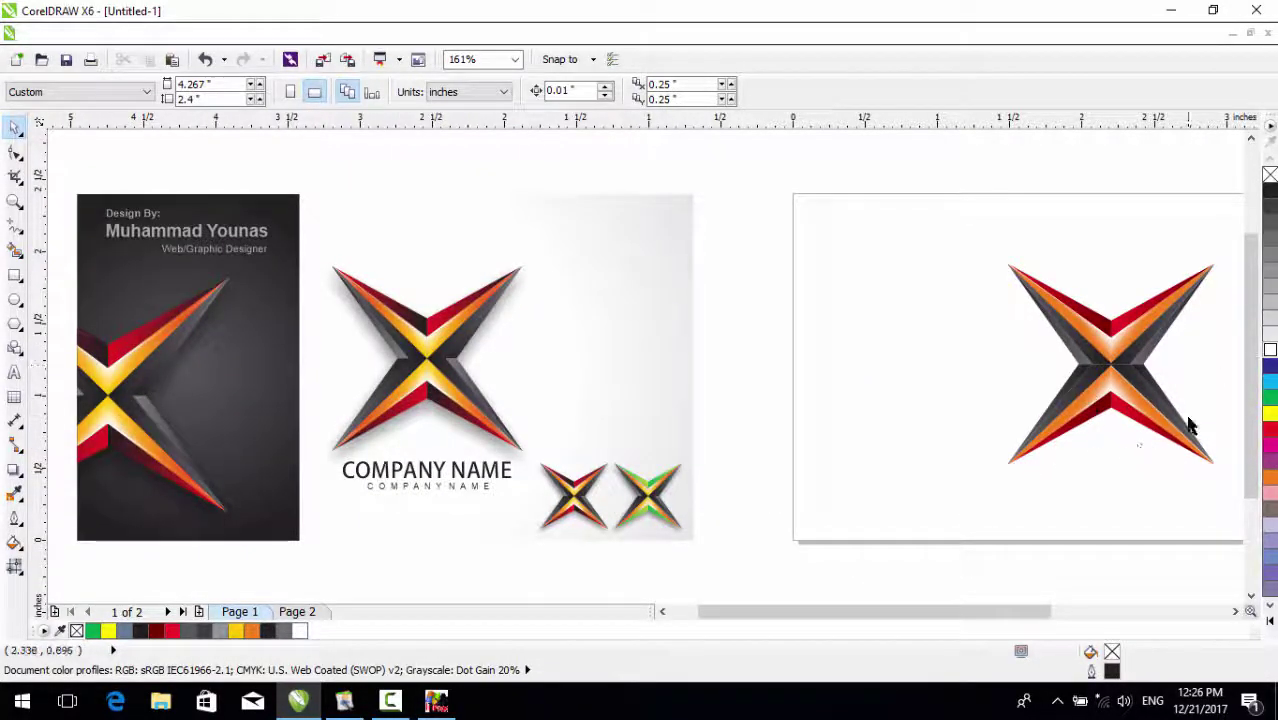
key("F2")
left_click_drag(1198, 271, 907, 458)
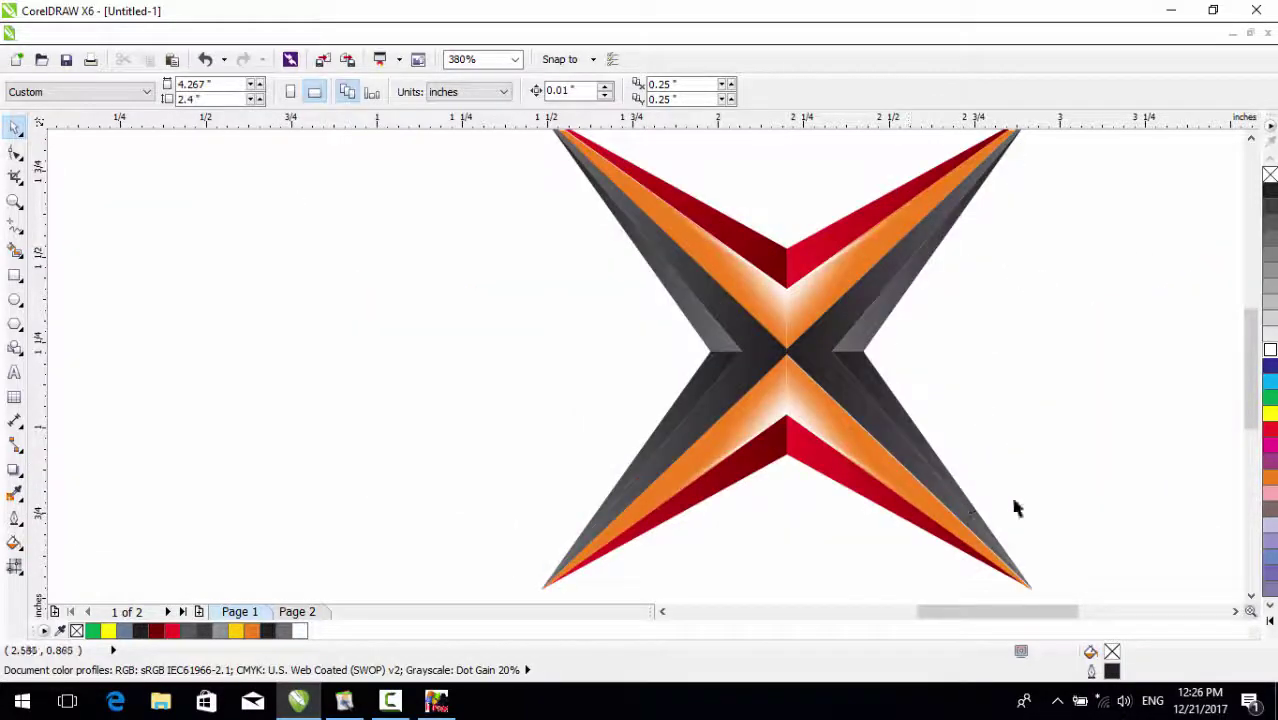
left_click(674, 264)
key("F2")
left_click_drag(622, 228, 990, 432)
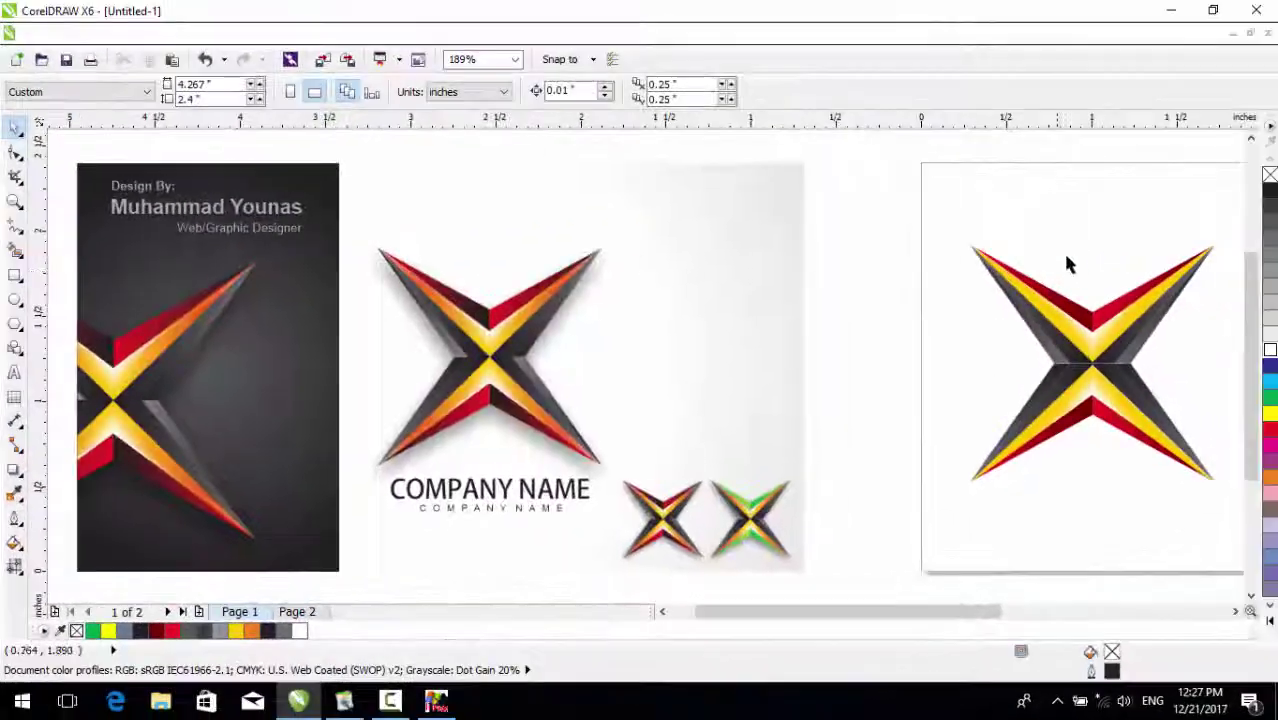
Copy the reference logo's COMPANY NAME text group below the yellow X logo and centre the two vertically on each other
left_click_drag(545, 491, 1140, 480)
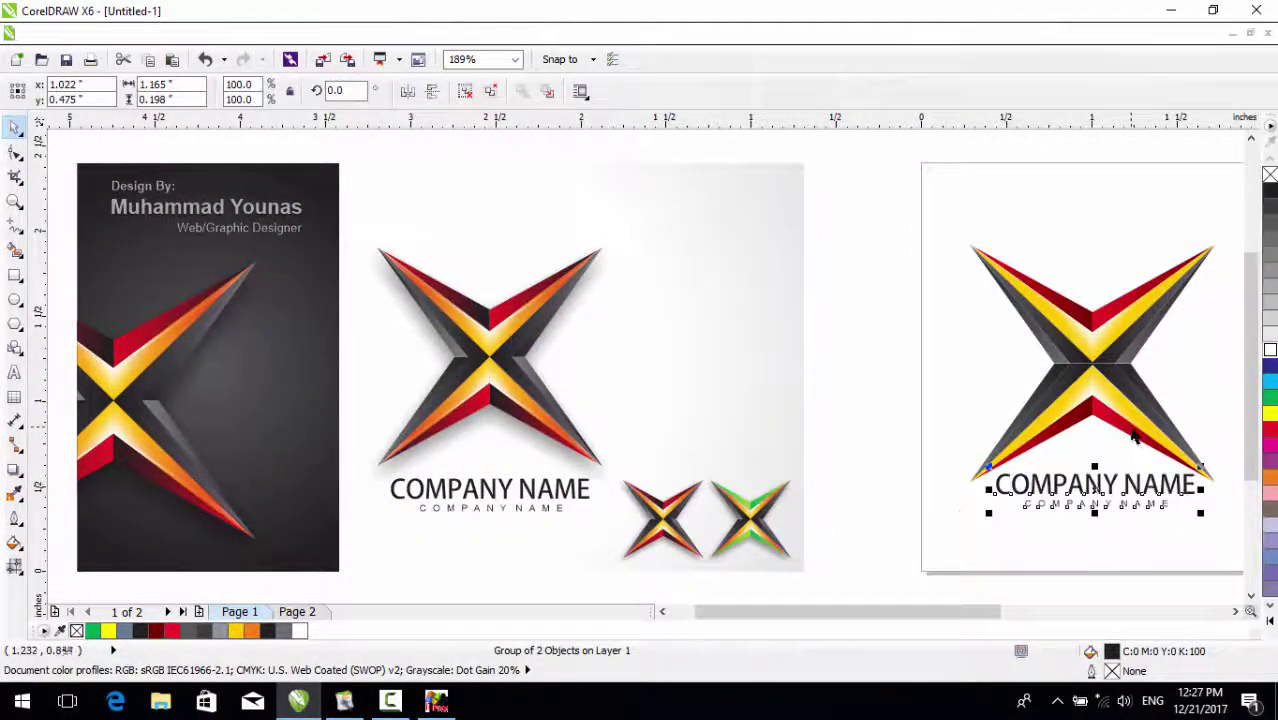
left_click(1130, 428, "shift")
key("c")
left_click(990, 476)
Move the COMPANY NAME text group down about 0.04 inches, farther below the X logo
key("F2")
left_click_drag(955, 395, 1260, 572)
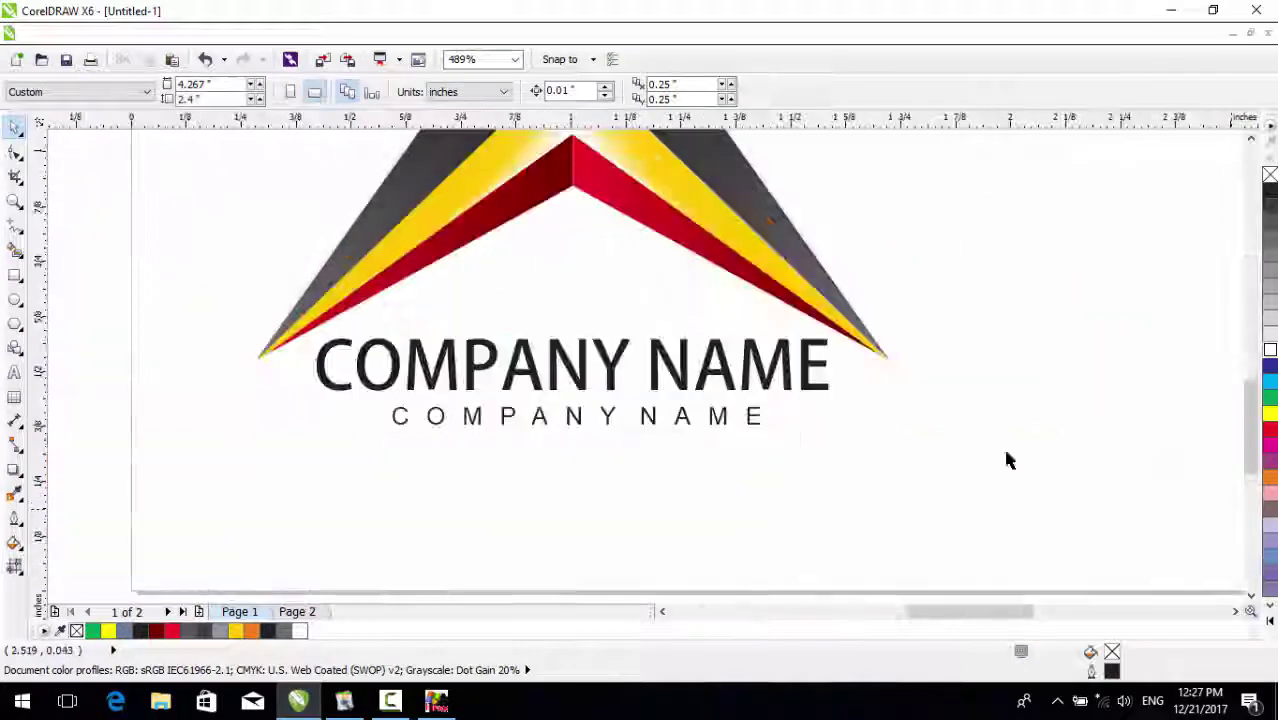
mouse_move(759, 373)
left_mouse_down()
mouse_move(760, 428)
mouse_move(762, 380)
left_mouse_up()
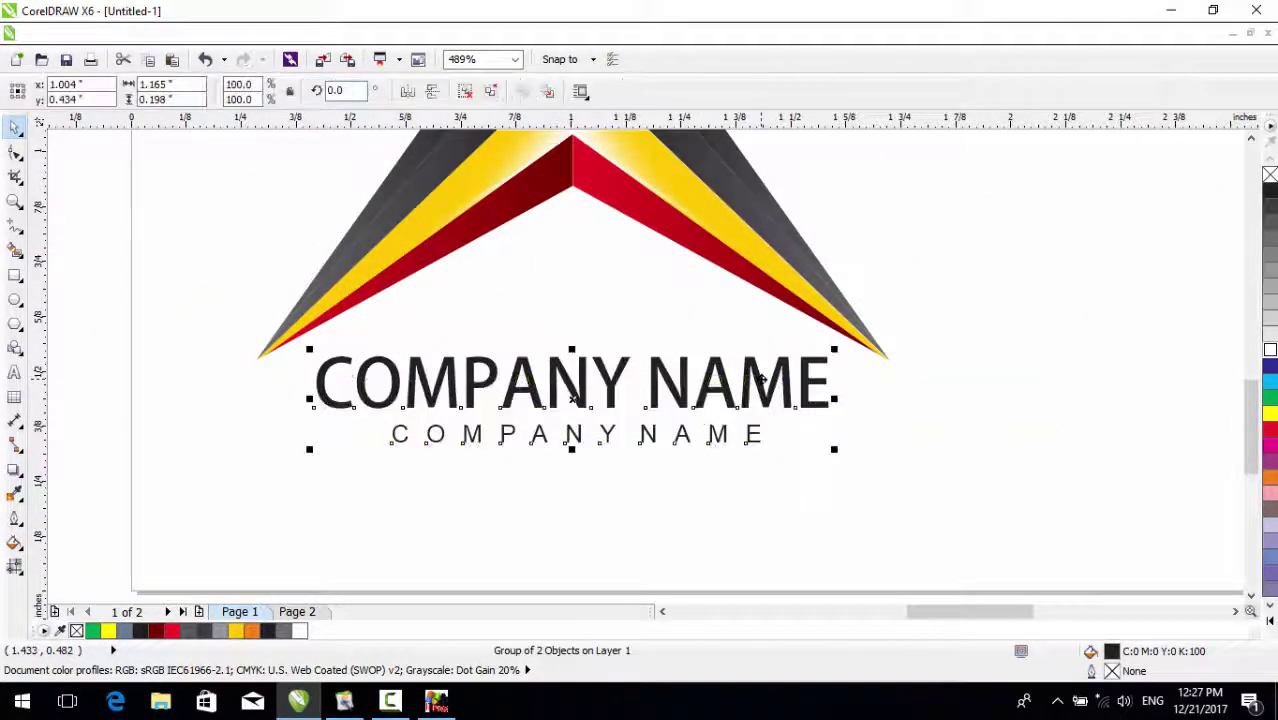
key("Escape")
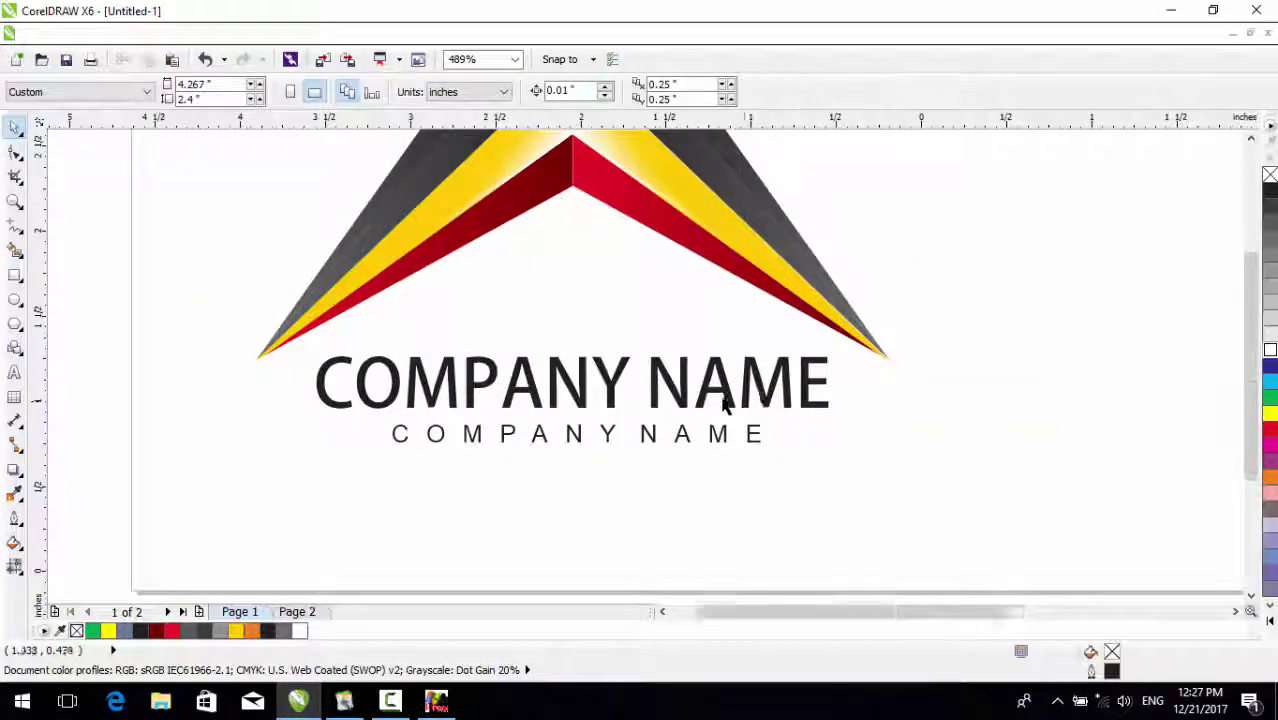
key("F3")
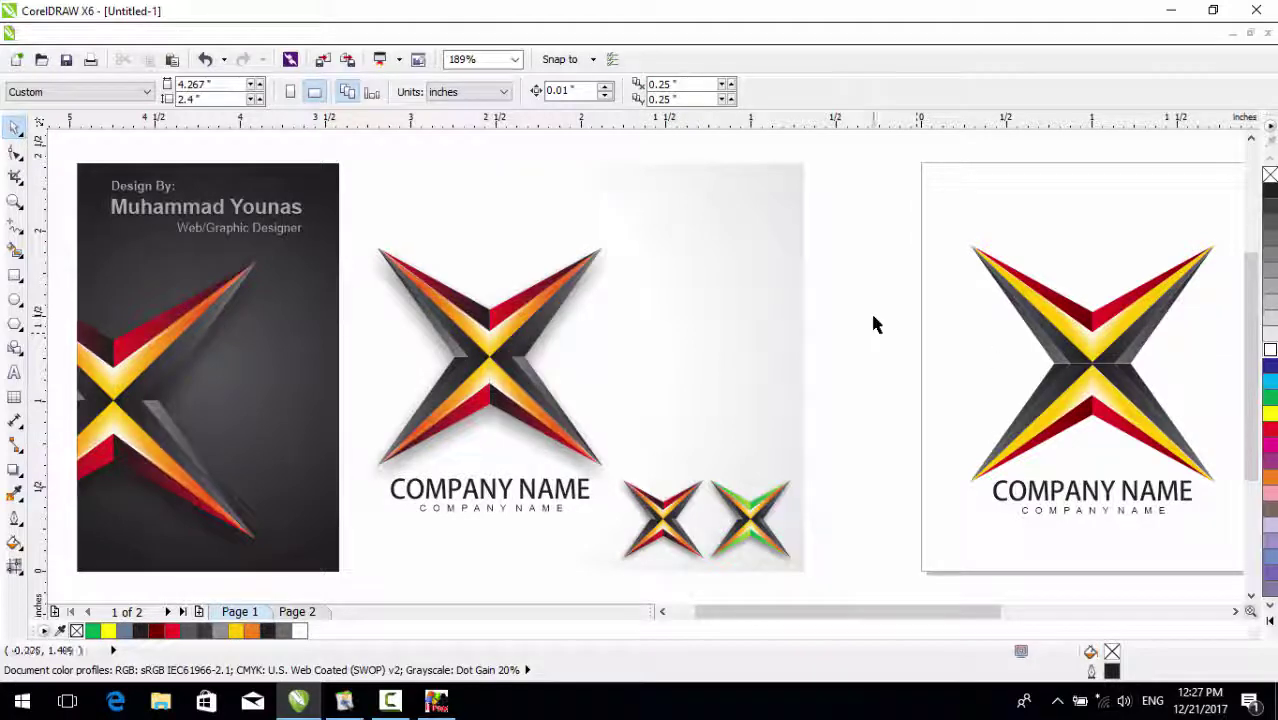
Duplicate the X logo with its company name text about 2 inches to the right on the same page
key("F3")
key("F2")
left_click_drag(673, 185, 1192, 519)
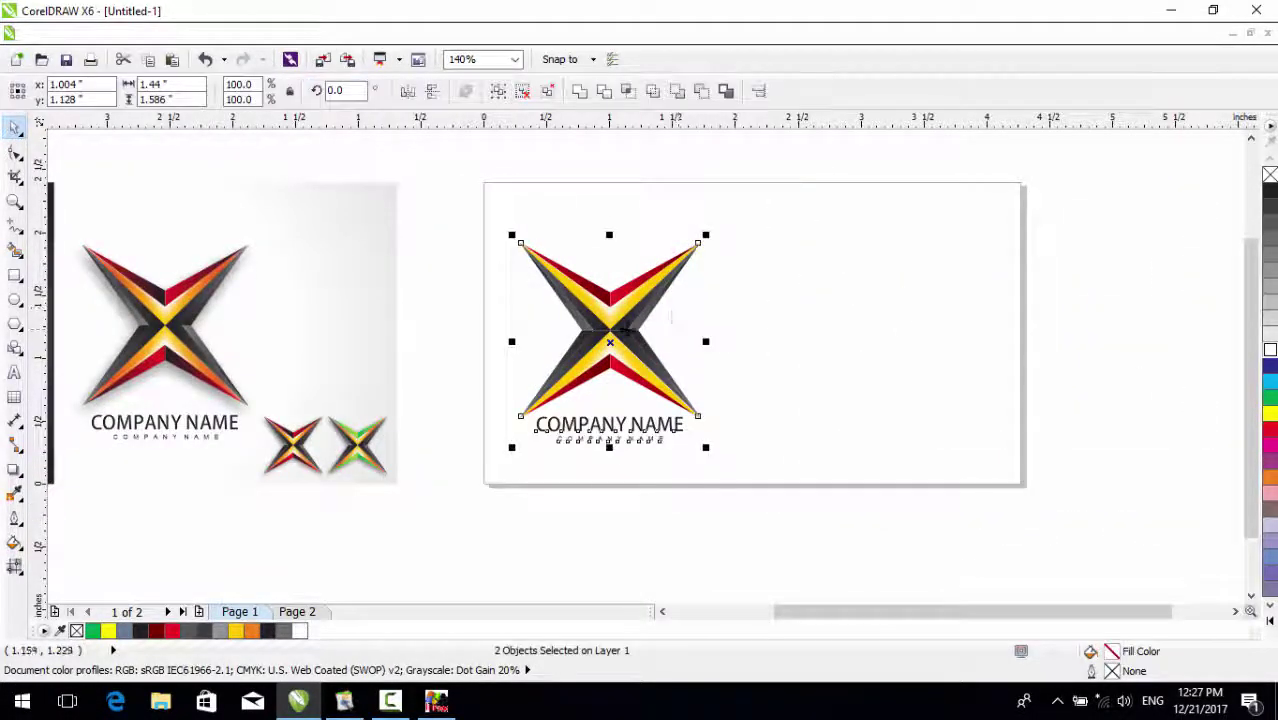
left_click_drag(626, 330, 879, 330)
Ungroup the duplicated X logo so its facets can be edited individually
key("F2")
left_click_drag(742, 230, 968, 439)
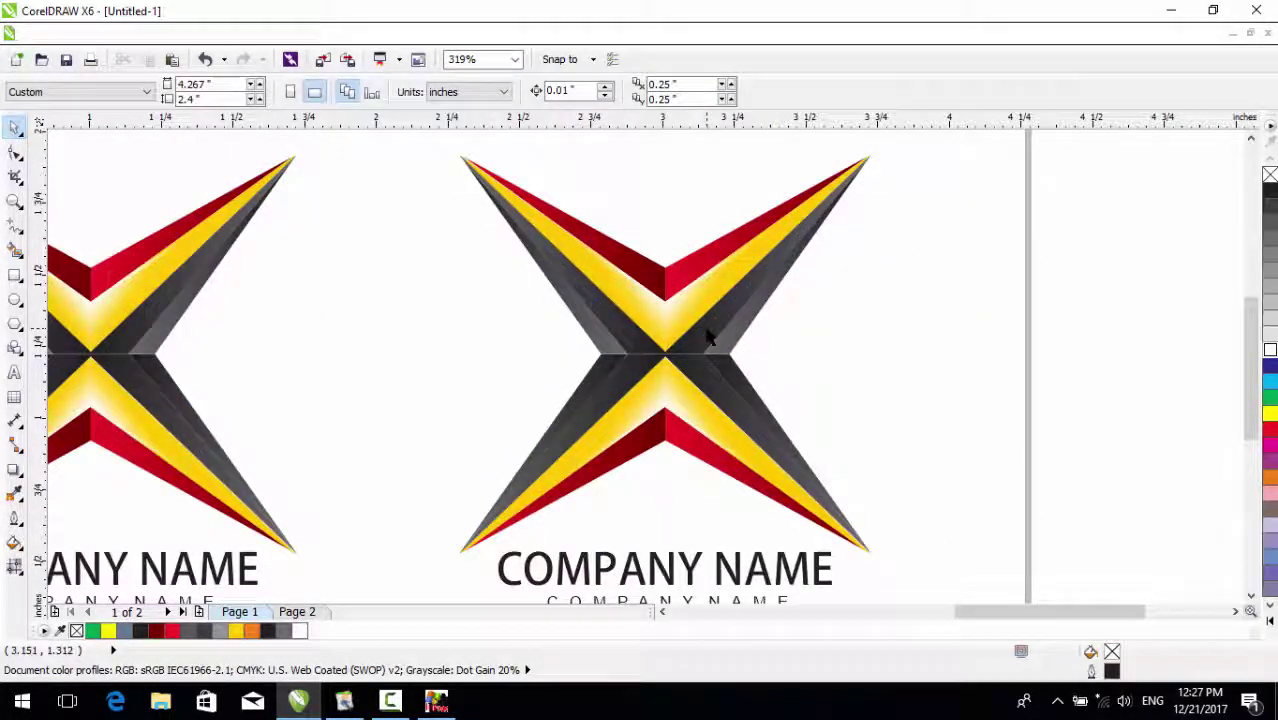
left_click(652, 282)
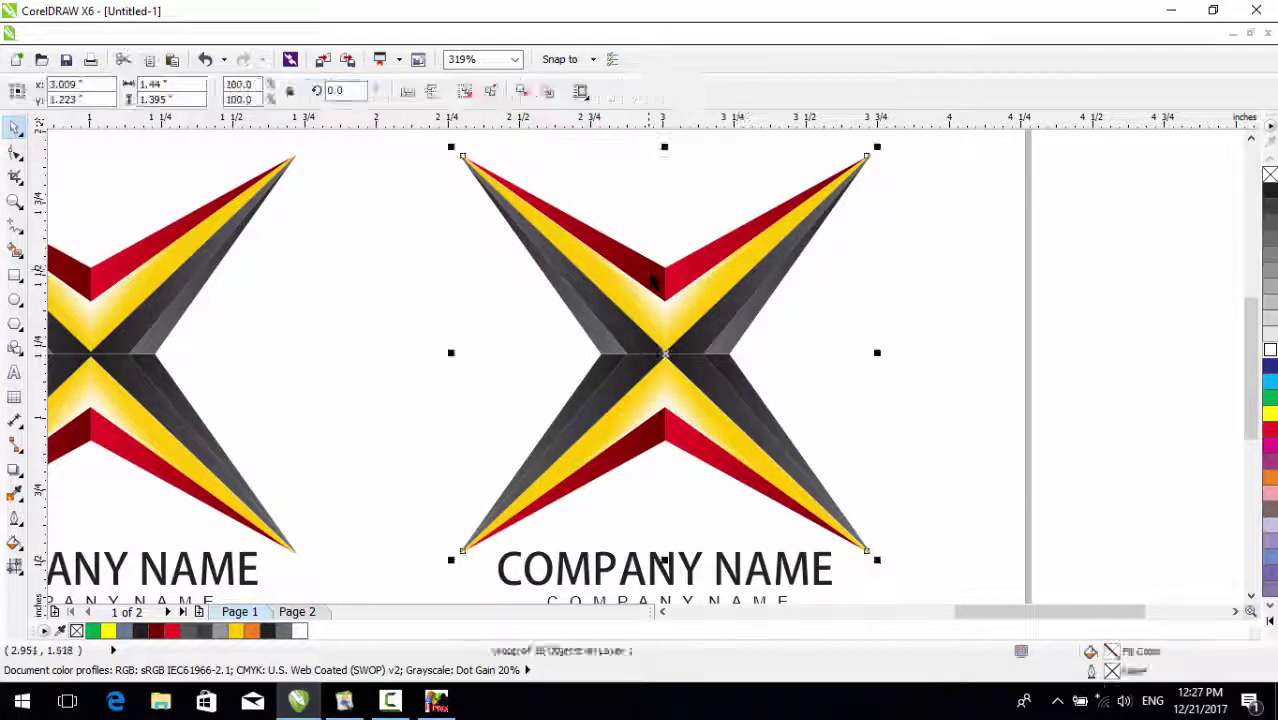
left_click(464, 92)
Recolour the linear fountain fill of the duplicate X's upper-left red facet to blend from green to light yellow-green
left_click(645, 265)
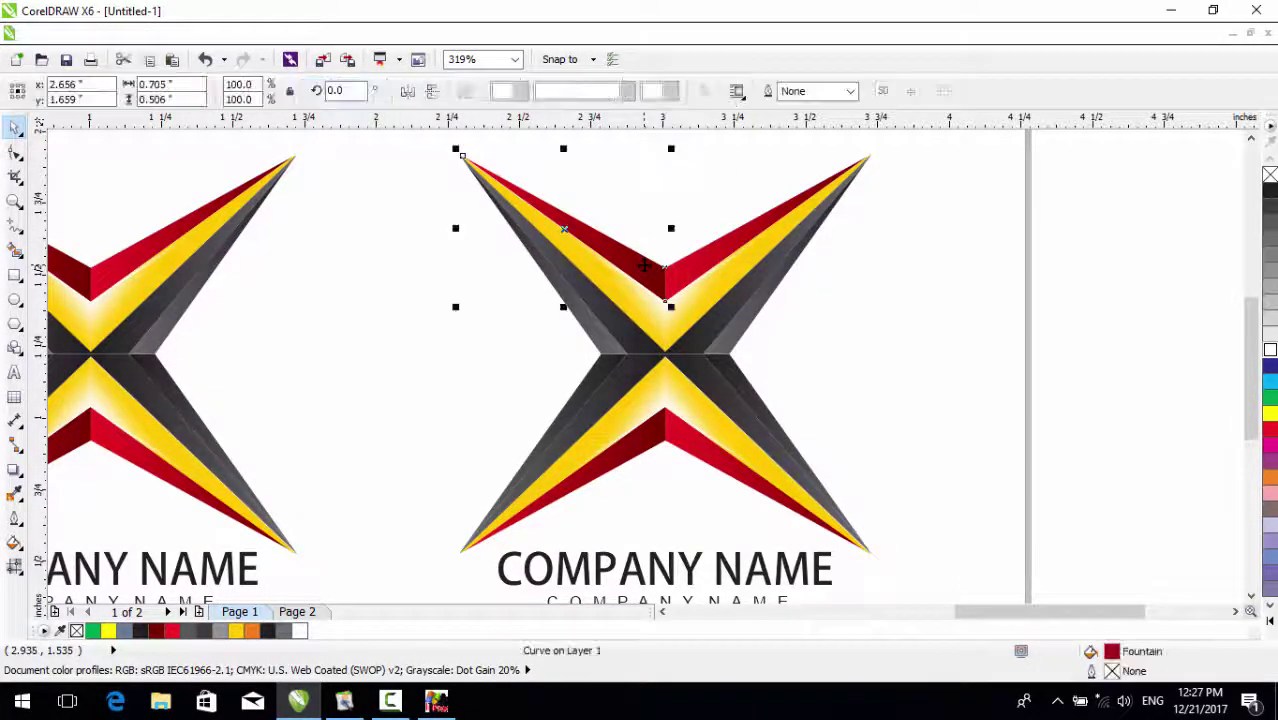
key("F11")
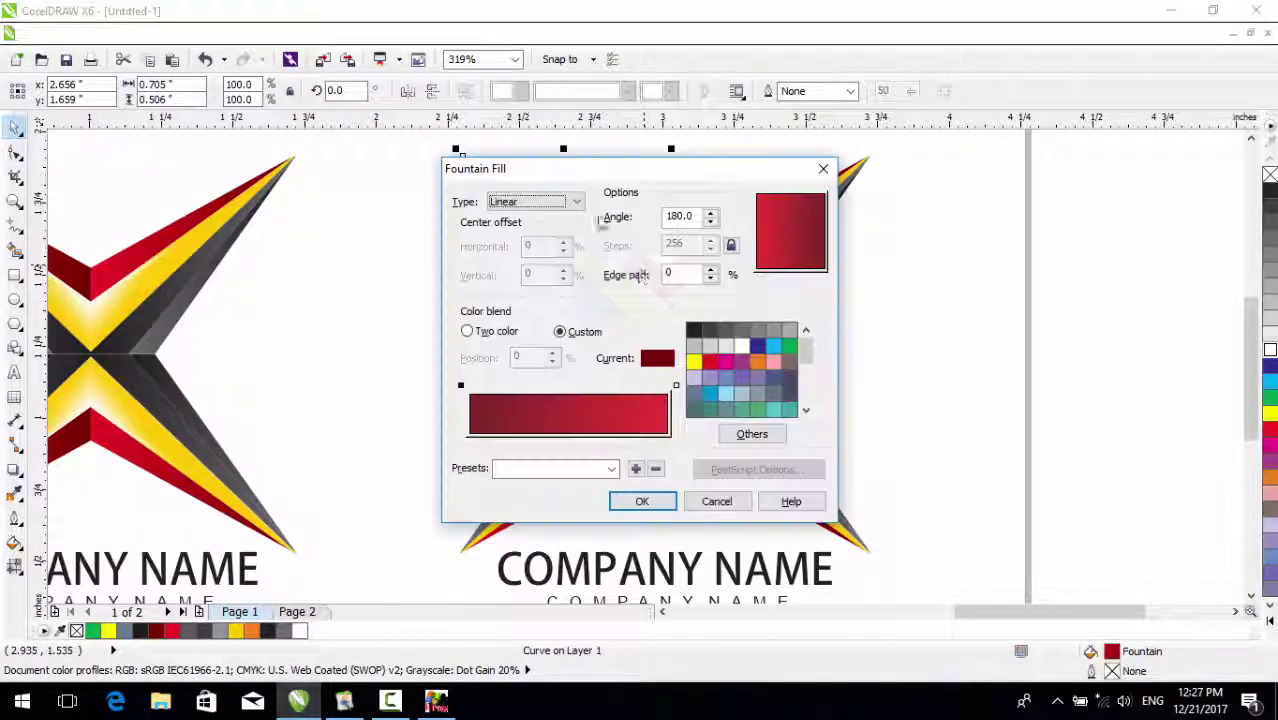
left_click(789, 347)
left_click(676, 386)
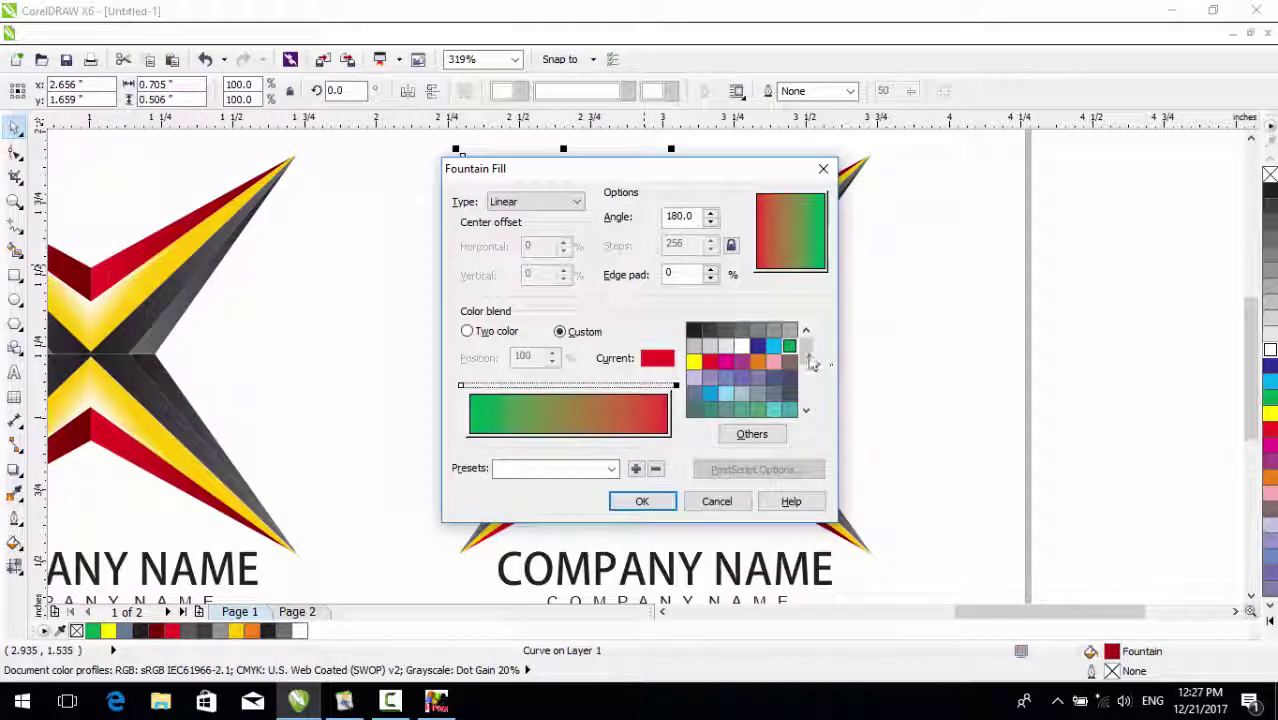
left_click_drag(809, 353, 808, 382)
left_click(694, 346)
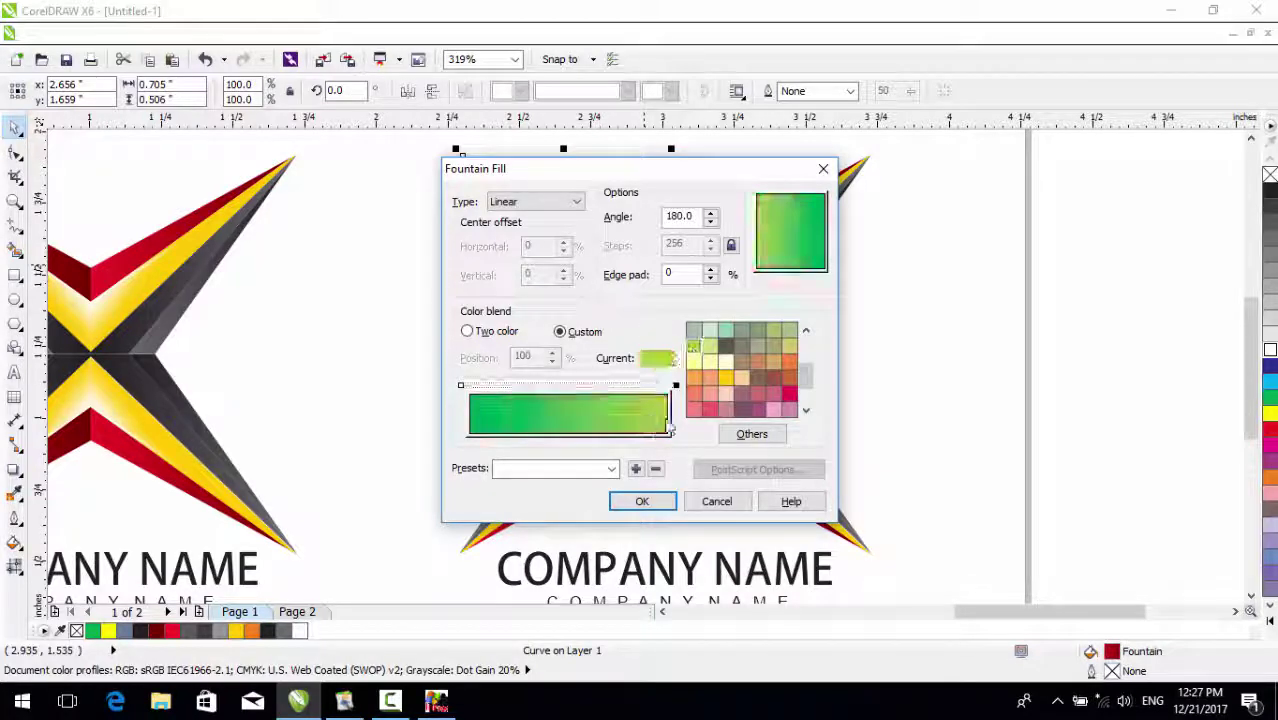
Darken the green start colour of the facet's fountain fill to 40 K and apply the fill
left_click(460, 386)
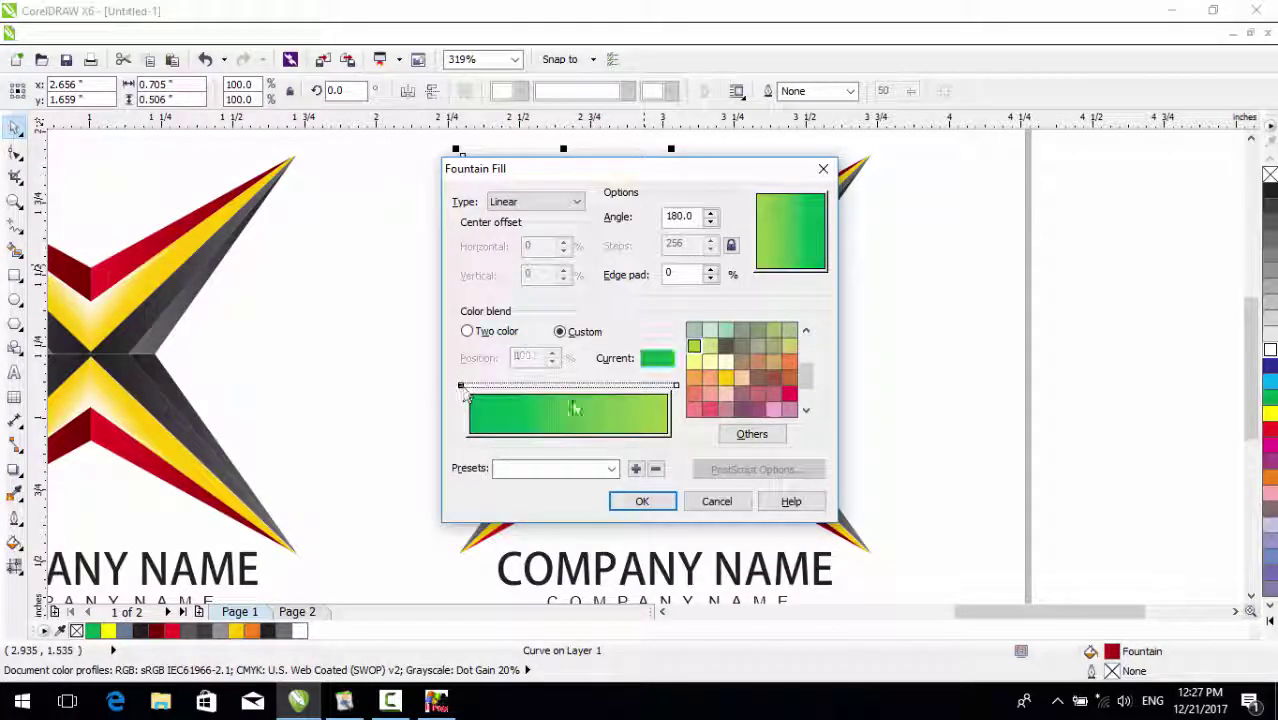
left_click(745, 433)
left_click(488, 210)
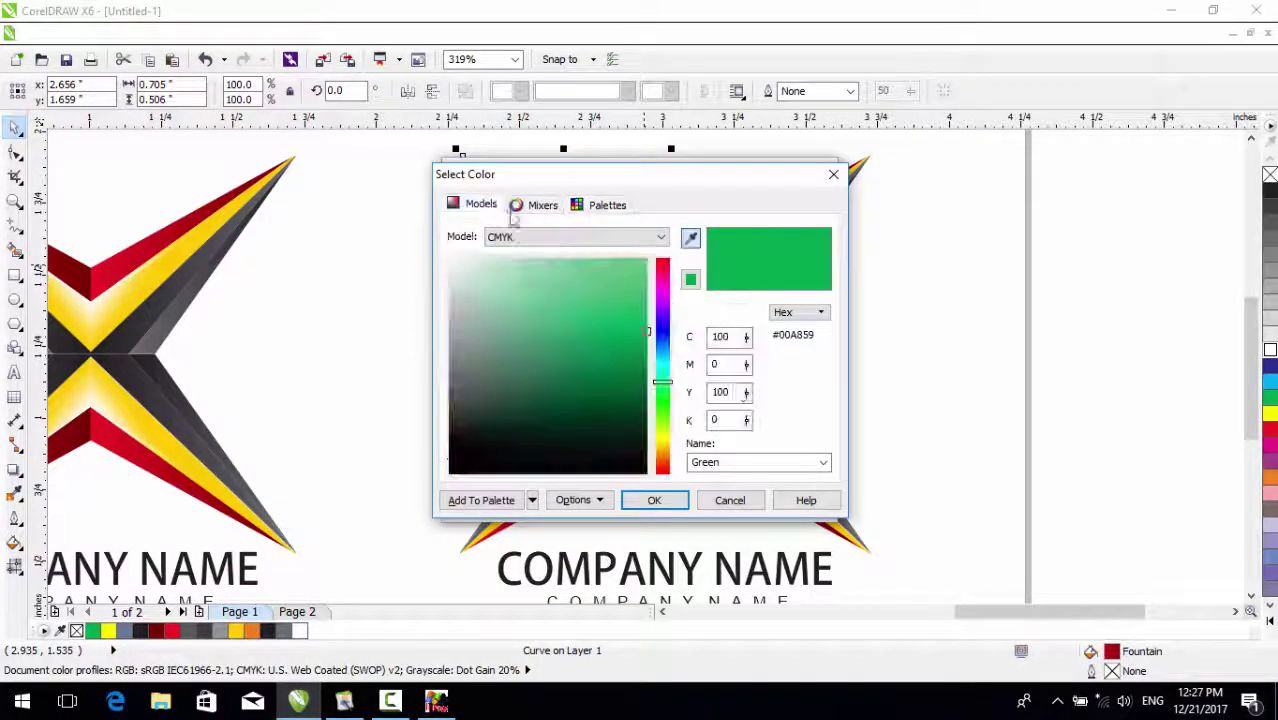
double_click(730, 420)
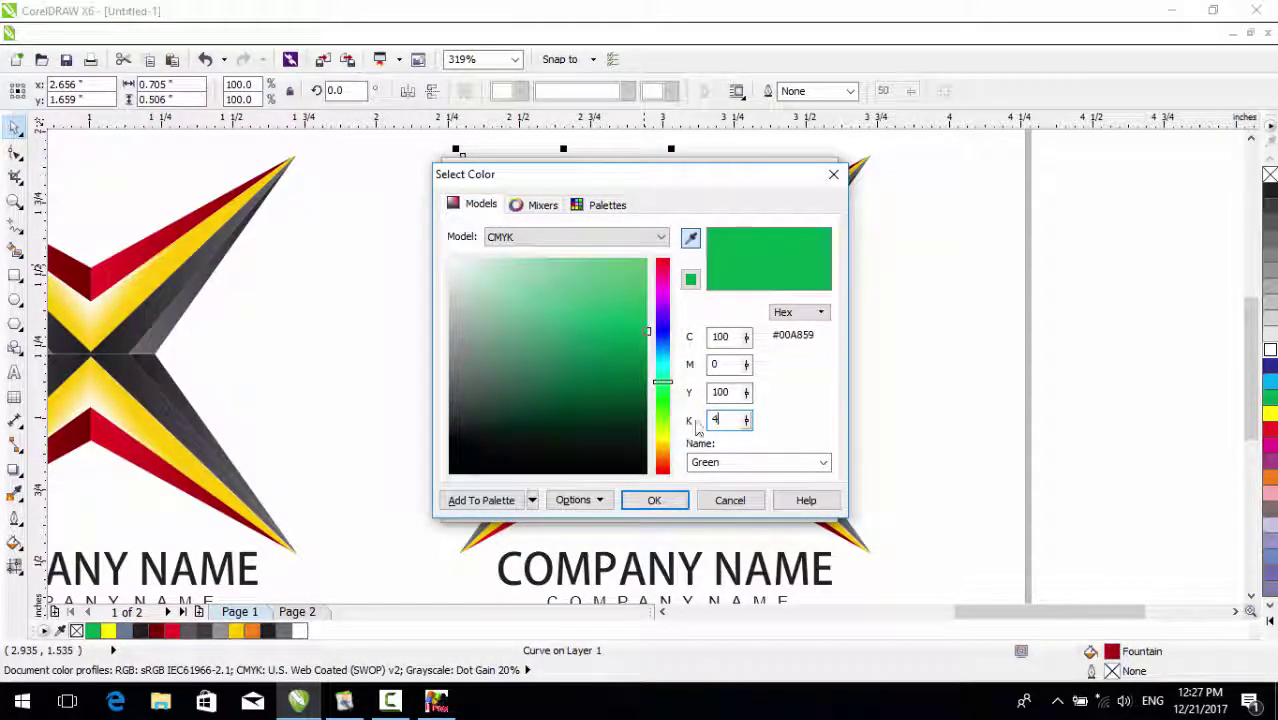
type("40")
left_click(654, 500)
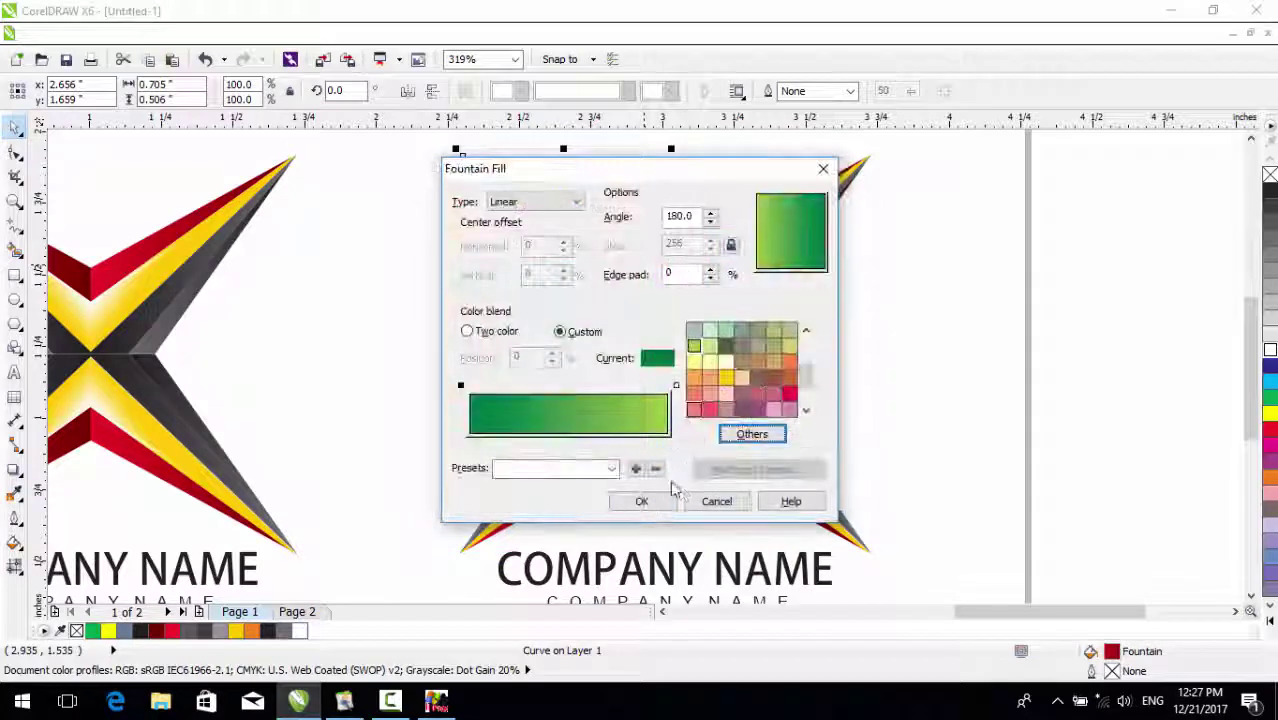
left_click(643, 501)
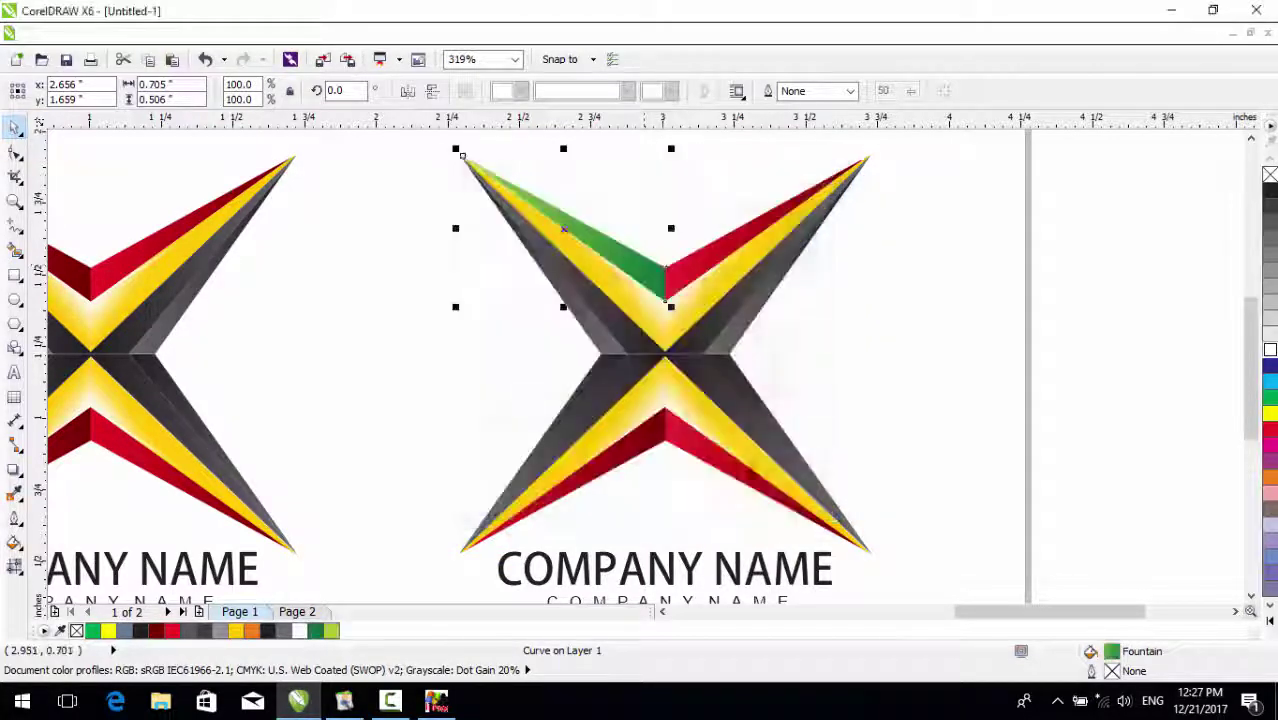
Repeat the green fountain fill on the duplicate X's lower-left, lower-right and upper-right red facets
left_click(643, 447)
key("ctrl+r")
left_click(688, 450)
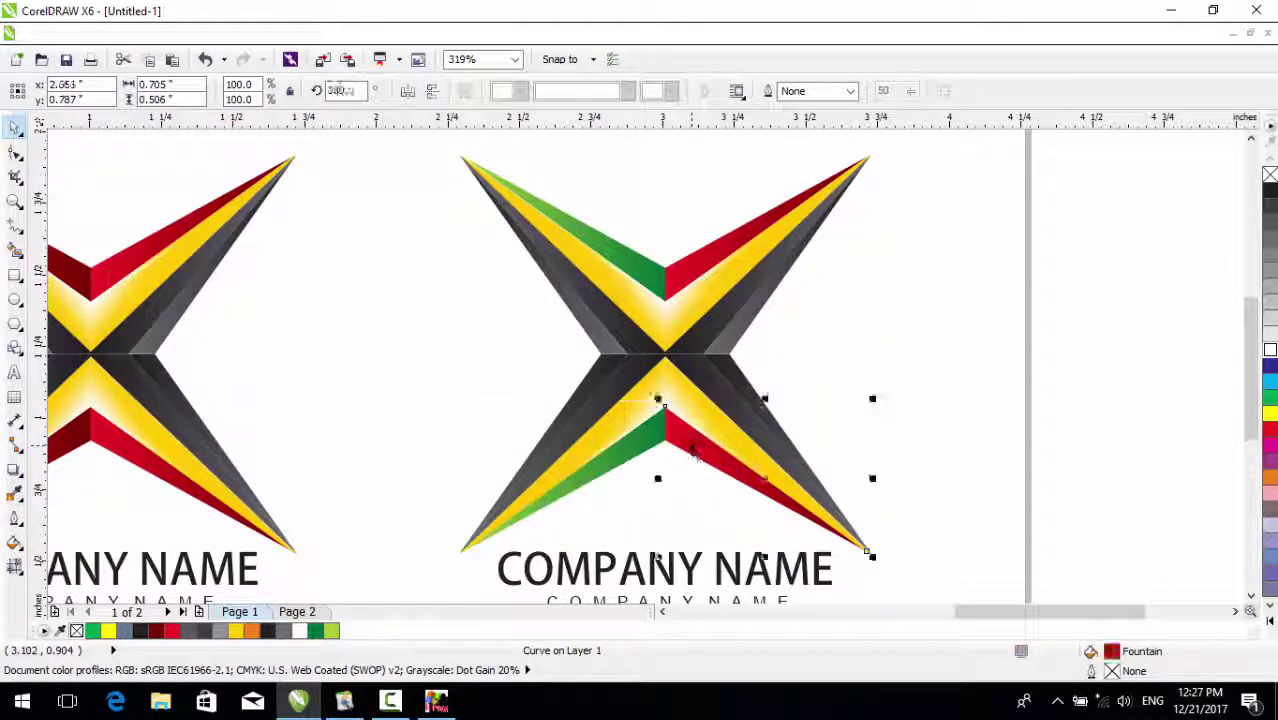
key("ctrl+r")
left_click(710, 259)
key("ctrl+r")
key("Escape")
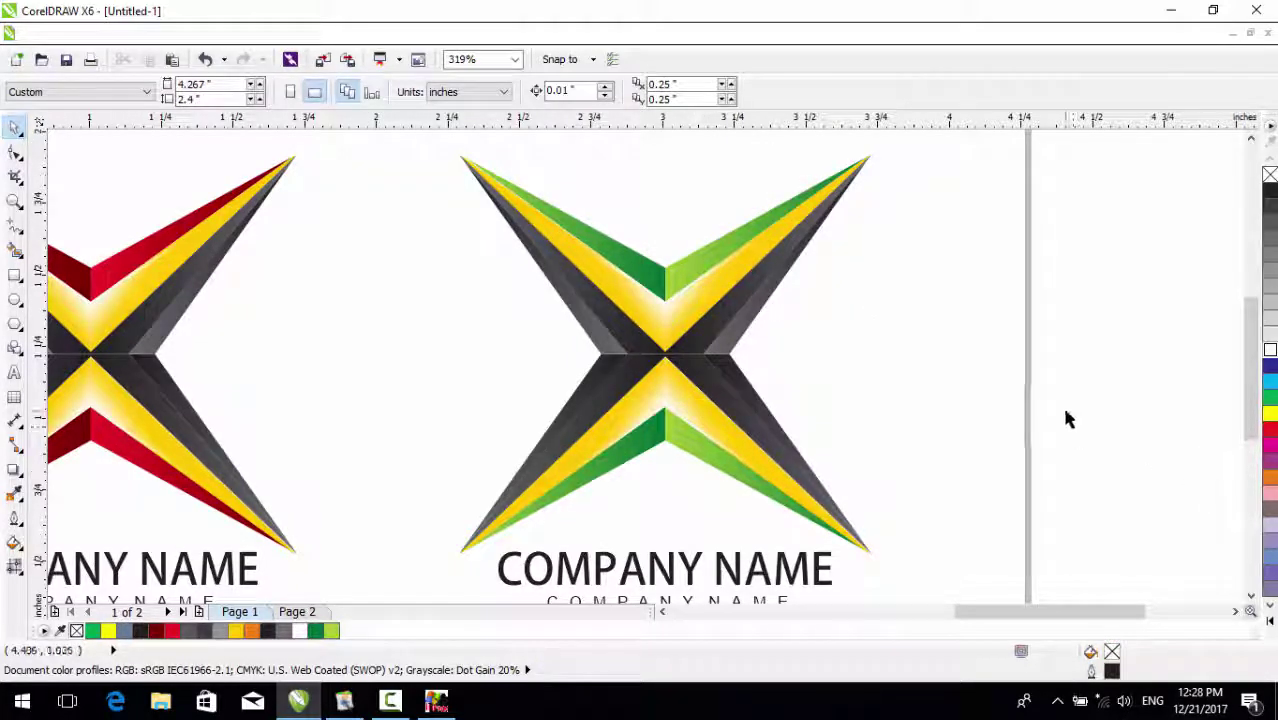
Compare the red and green logo variants on the page with the reference design
scroll(1061, 404, "down", 3)
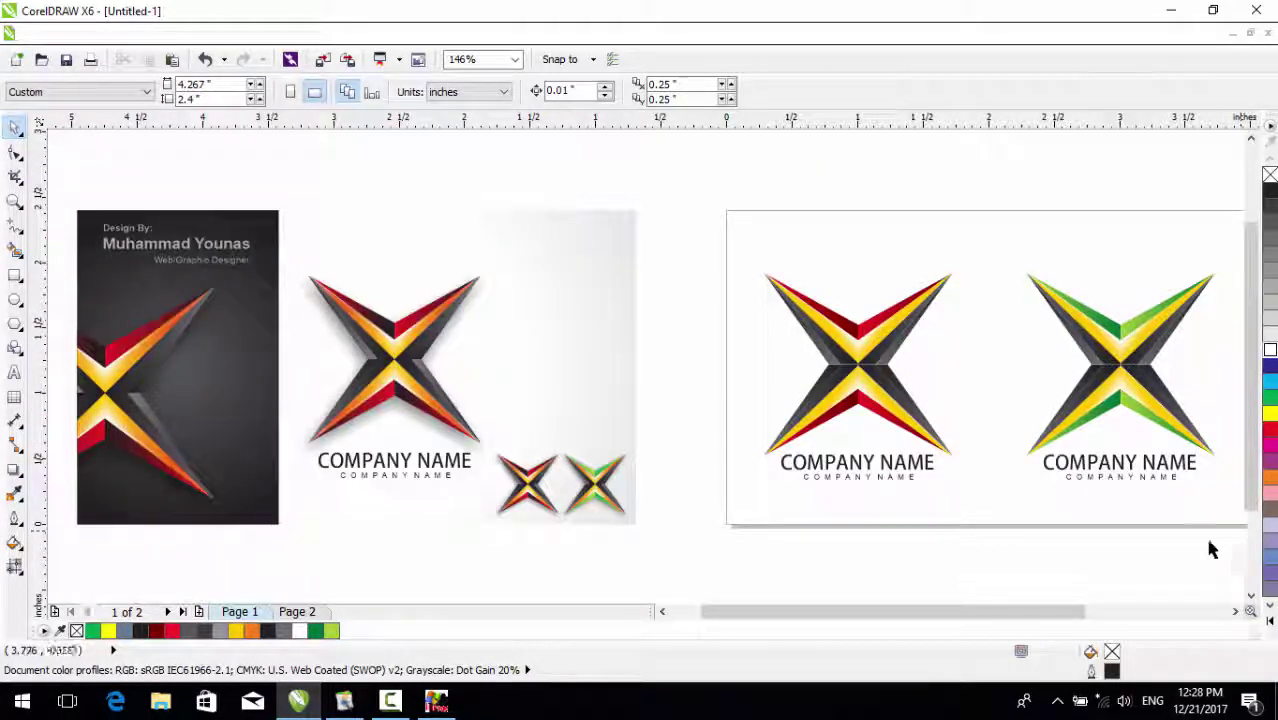
left_click_drag(700, 196, 1212, 550)
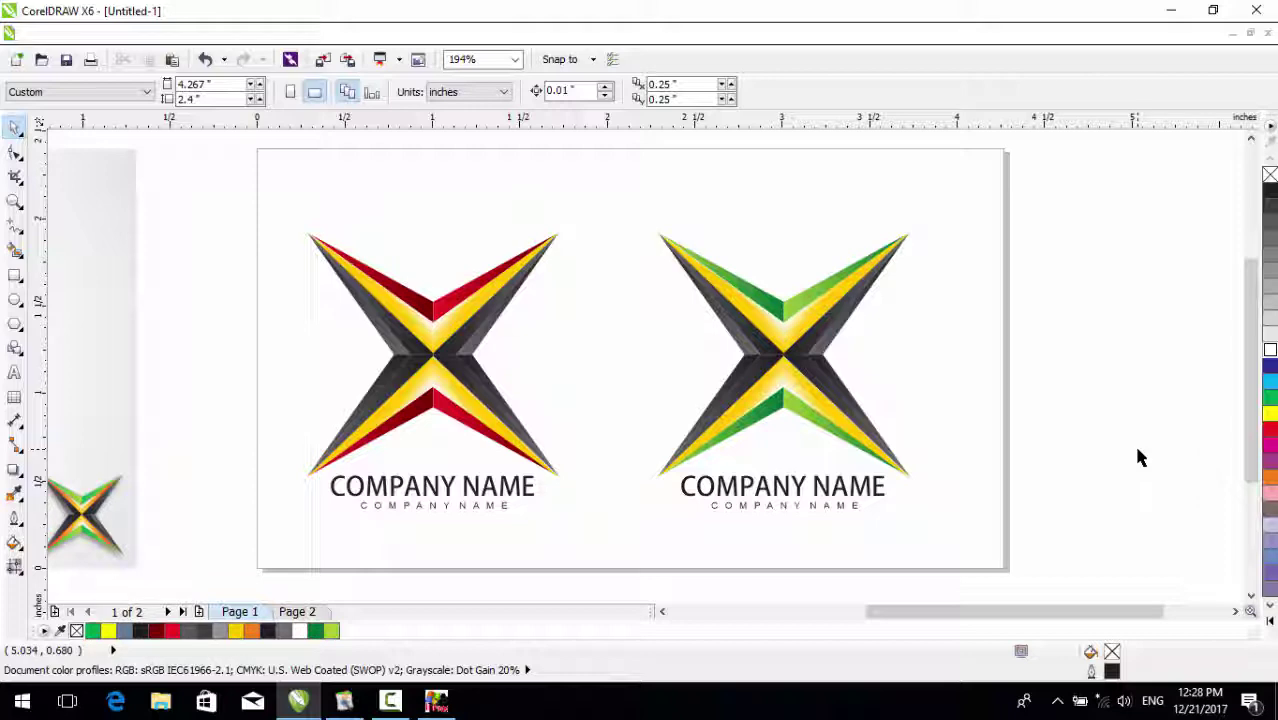
key("F3")
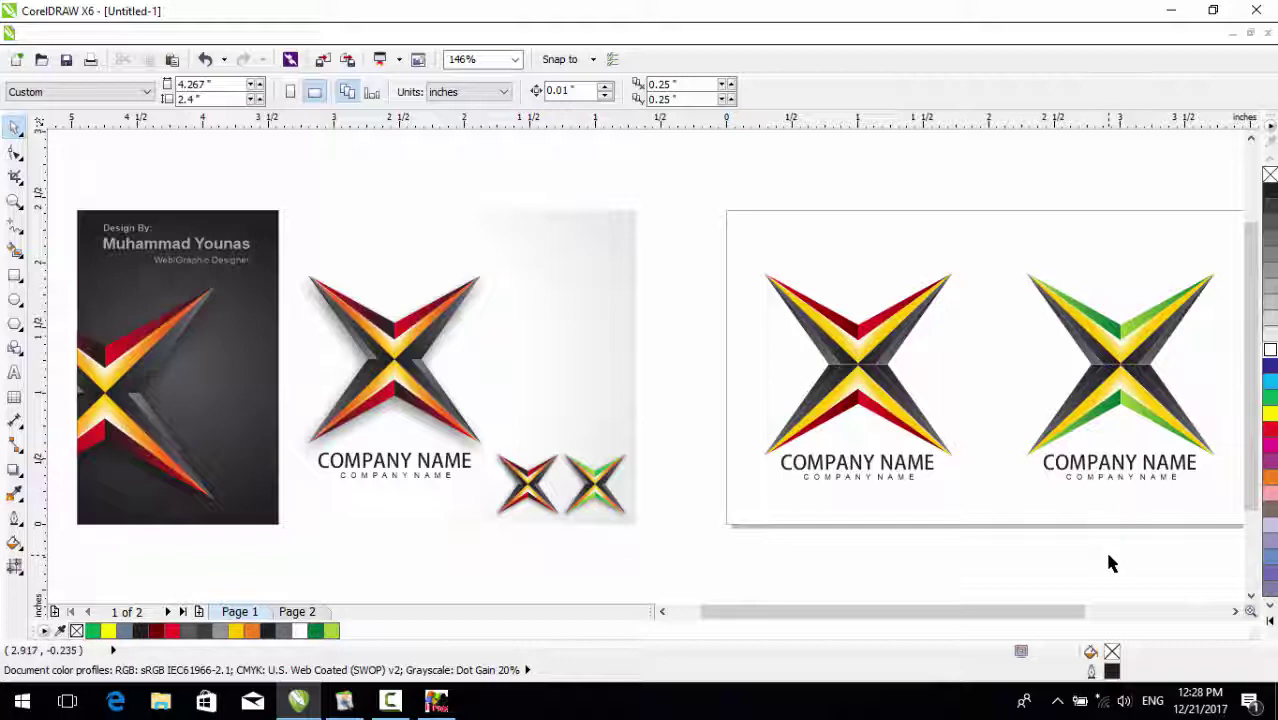
scroll(1072, 608, "down", 3)
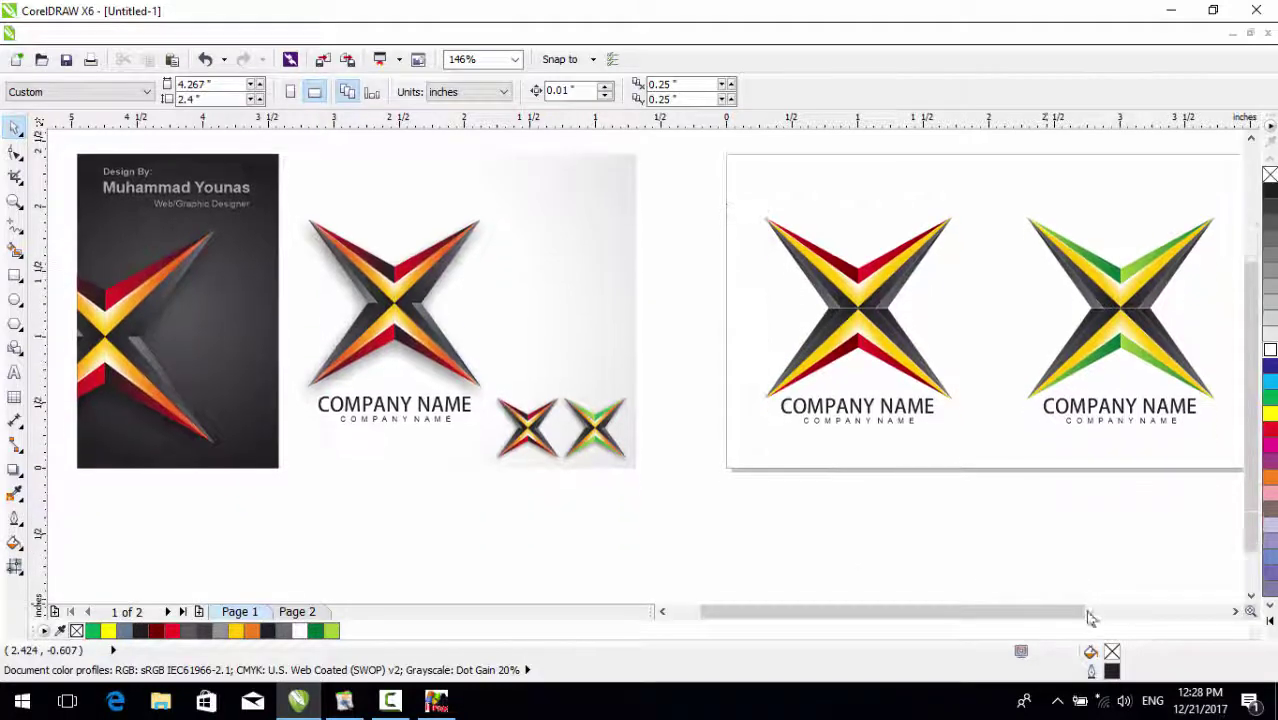
left_click_drag(1084, 611, 1146, 619)
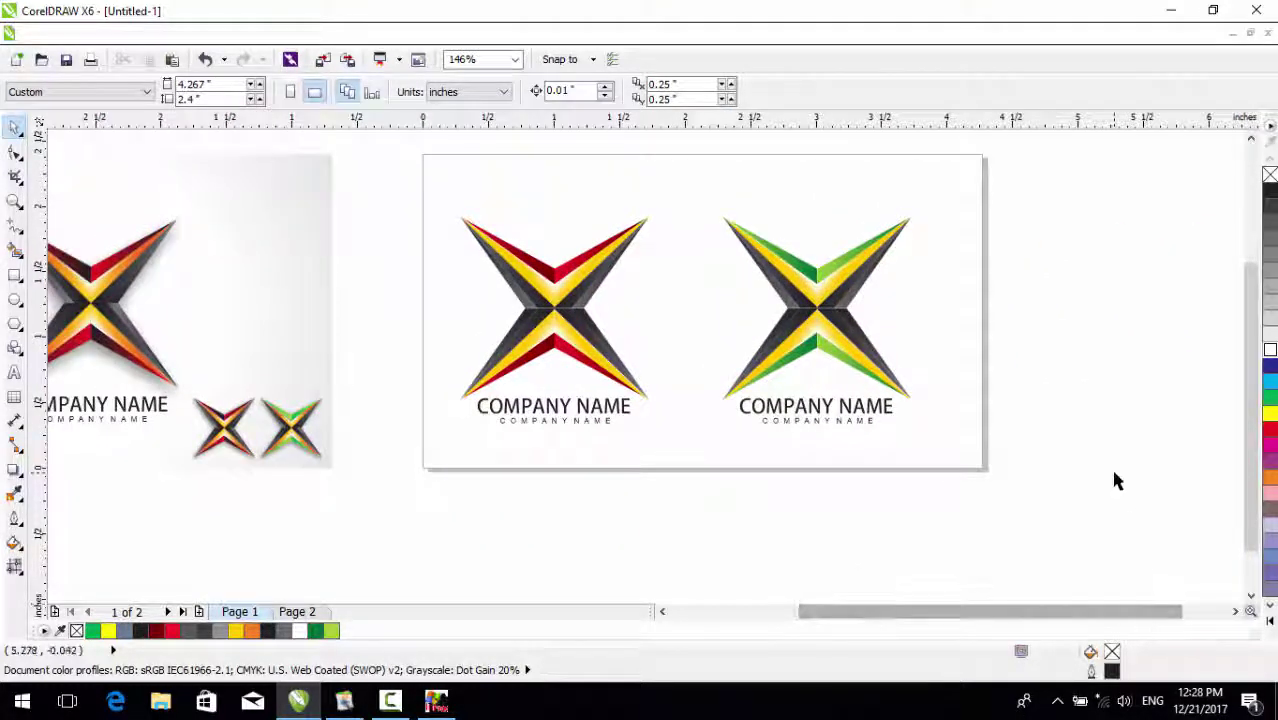
left_click_drag(1251, 443, 1250, 415)
key("z")
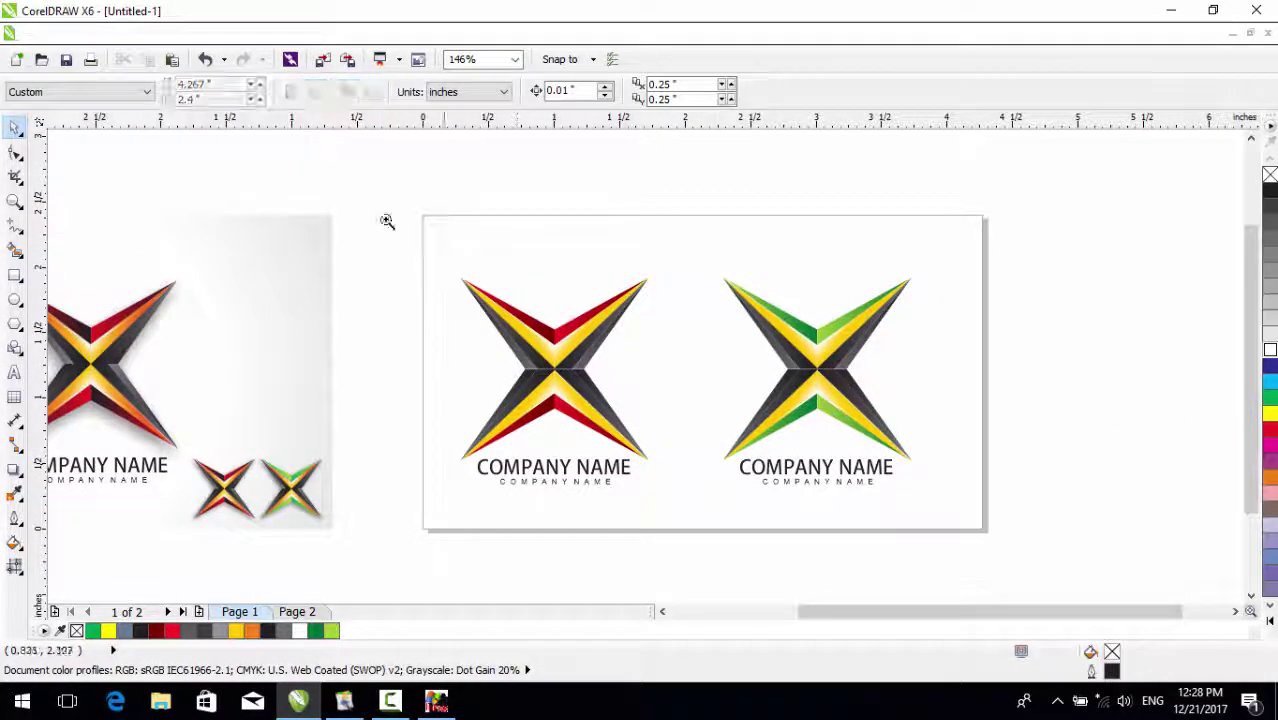
left_click_drag(410, 197, 1007, 551)
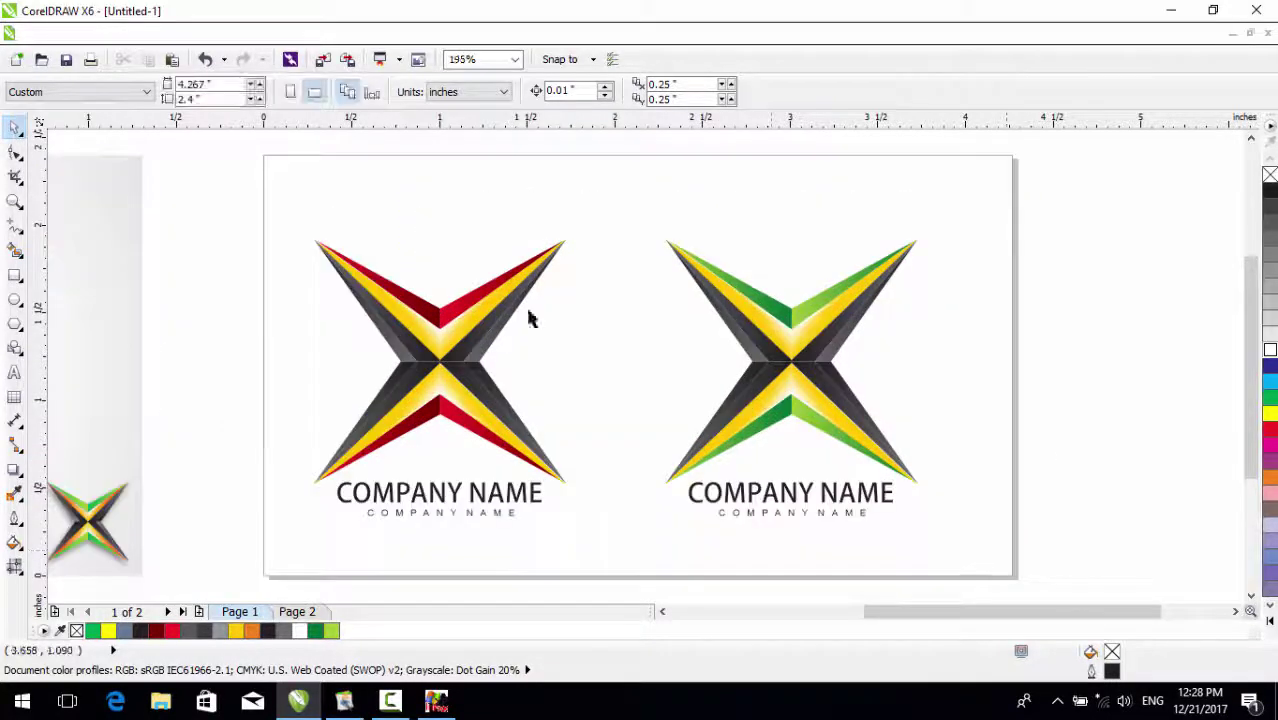
Add a drop shadow to the red X logo, offset about 0.01 by -0.046 inches, with feathering 5
left_click_drag(238, 196, 659, 506)
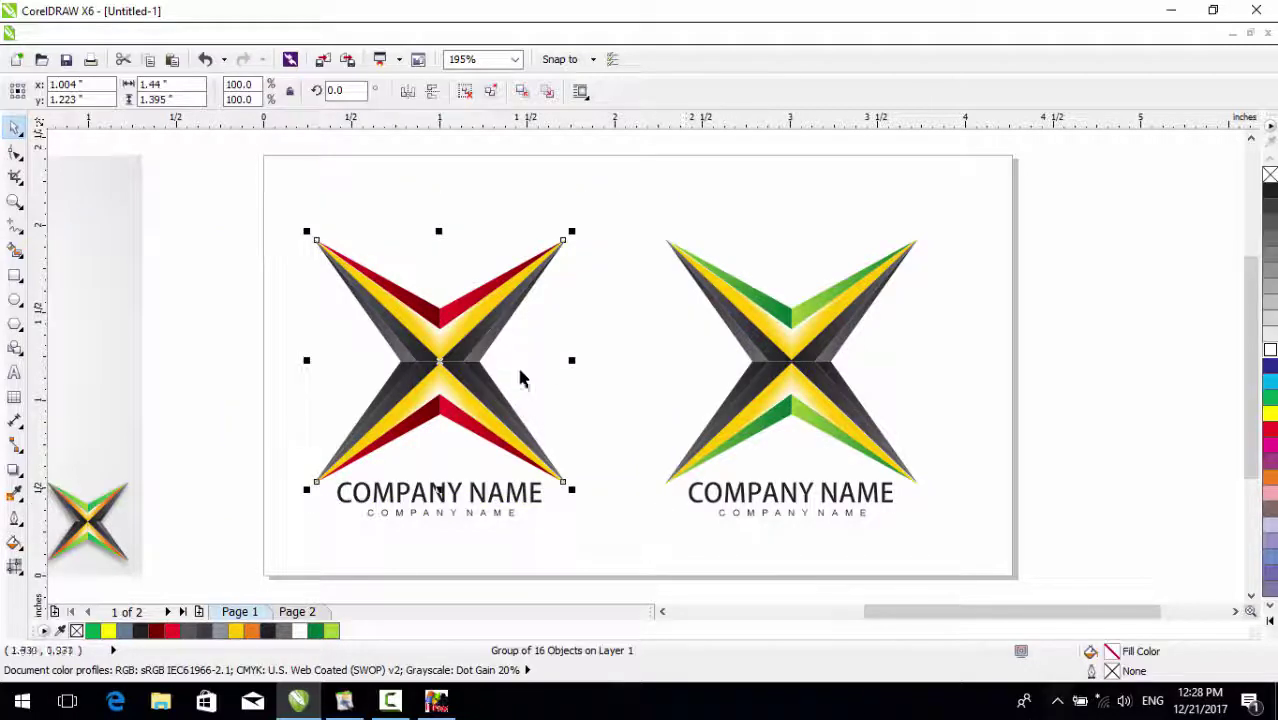
left_click(313, 305)
key("F2")
left_click_drag(231, 222, 690, 500)
left_click(647, 347)
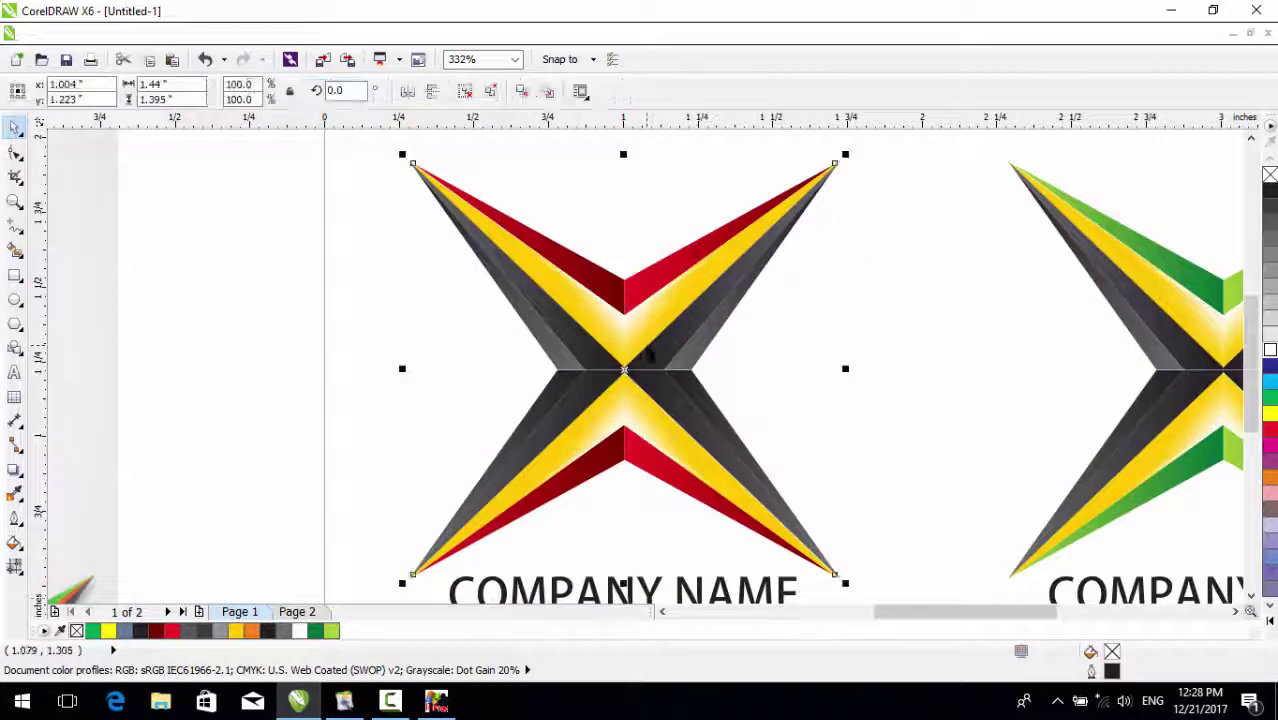
left_click(14, 469)
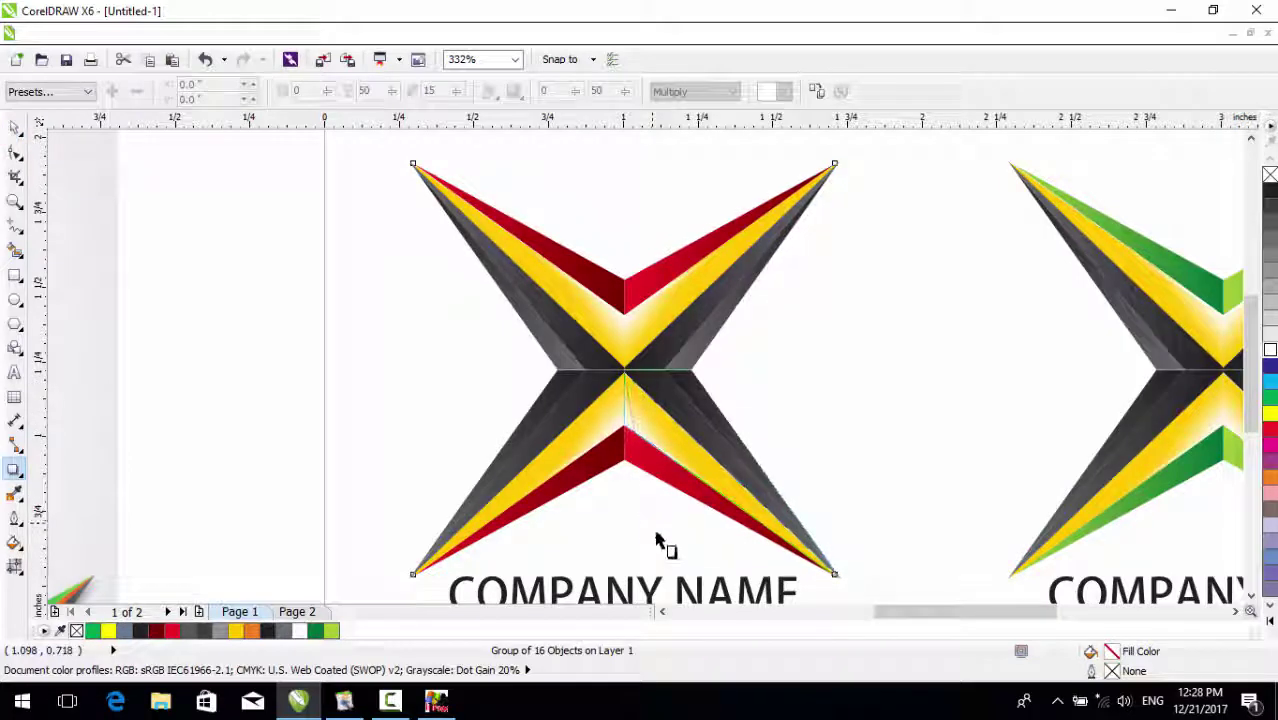
left_click_drag(655, 553, 670, 590)
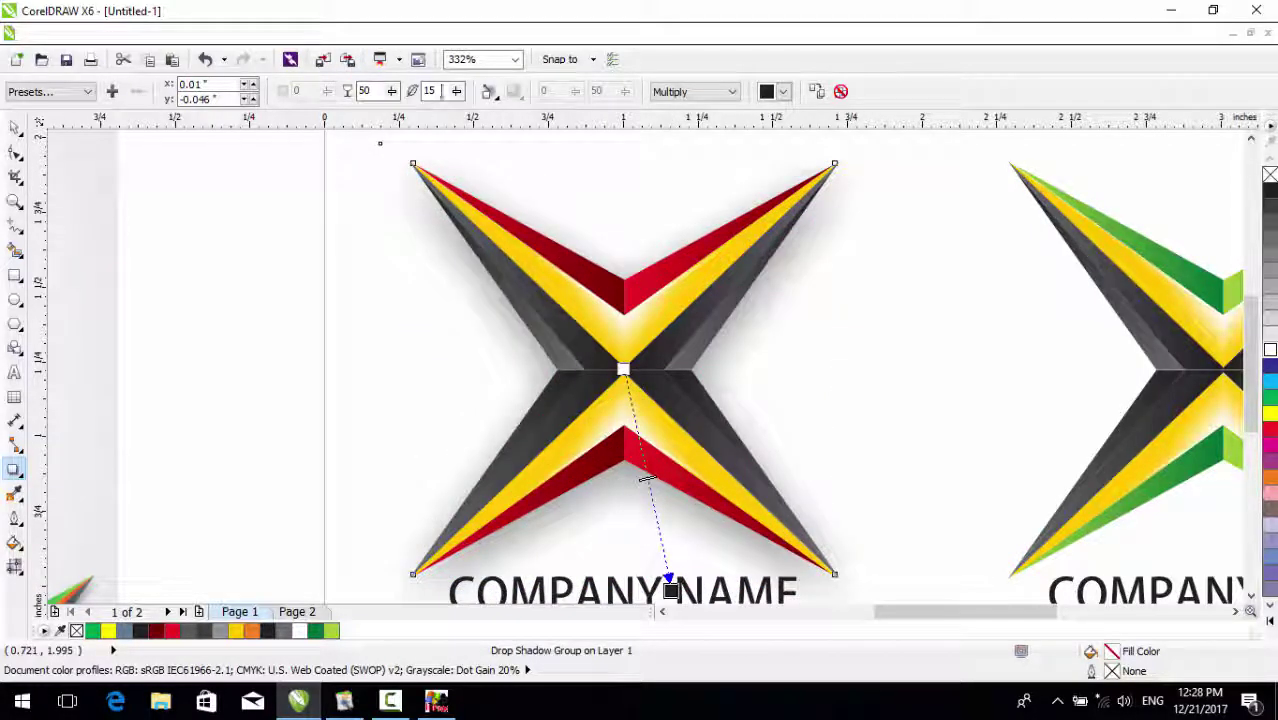
type("5")
key("Return")
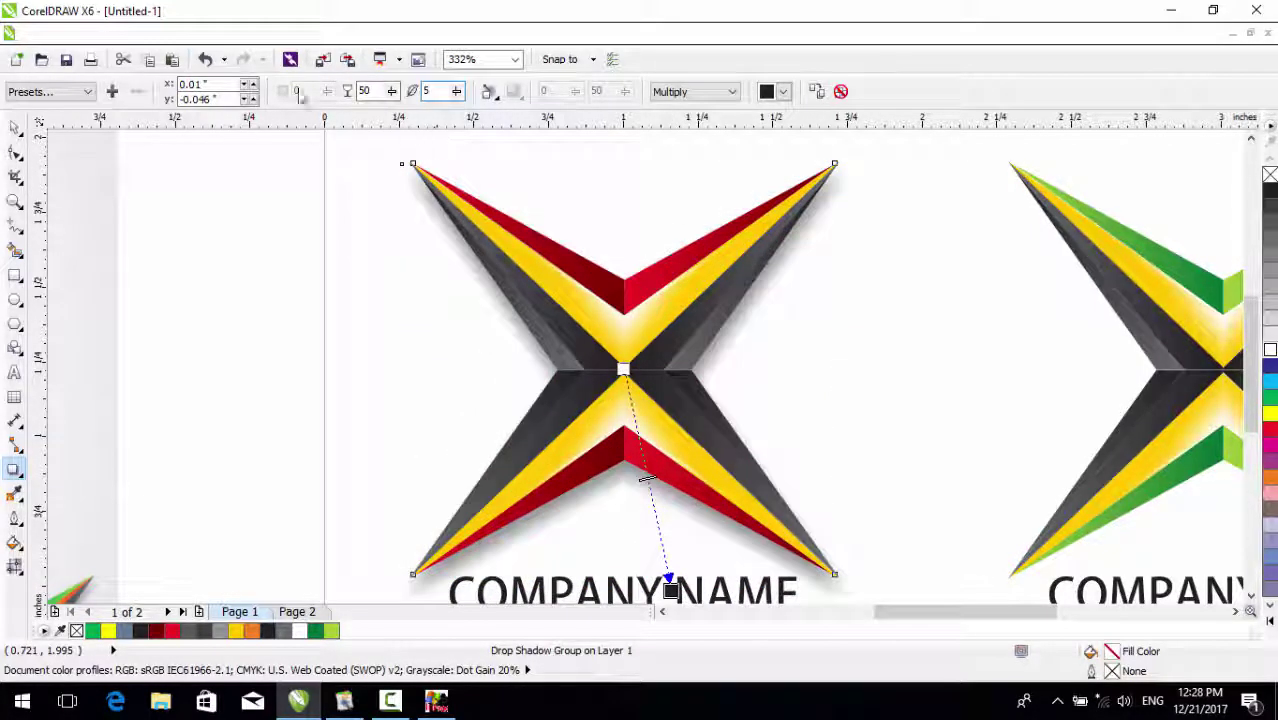
Break the red X logo's drop shadow group apart so the shadow is a separate object
right_click(597, 501)
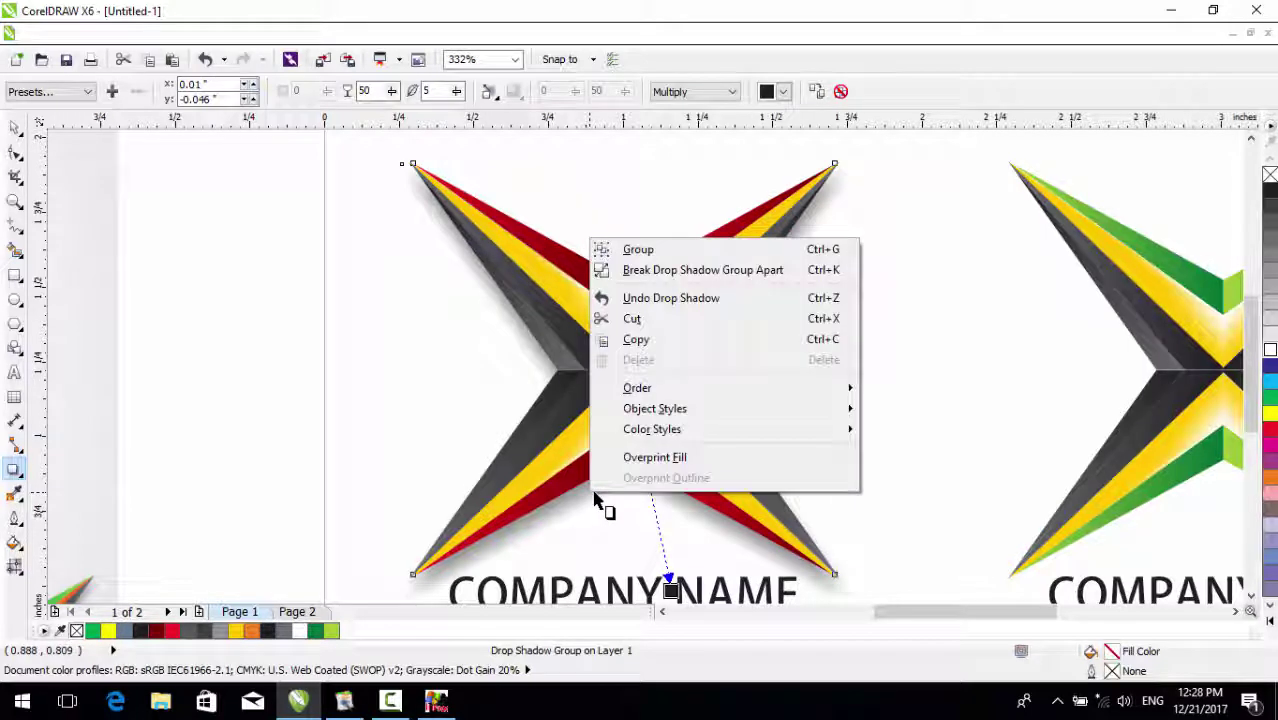
left_click(672, 270)
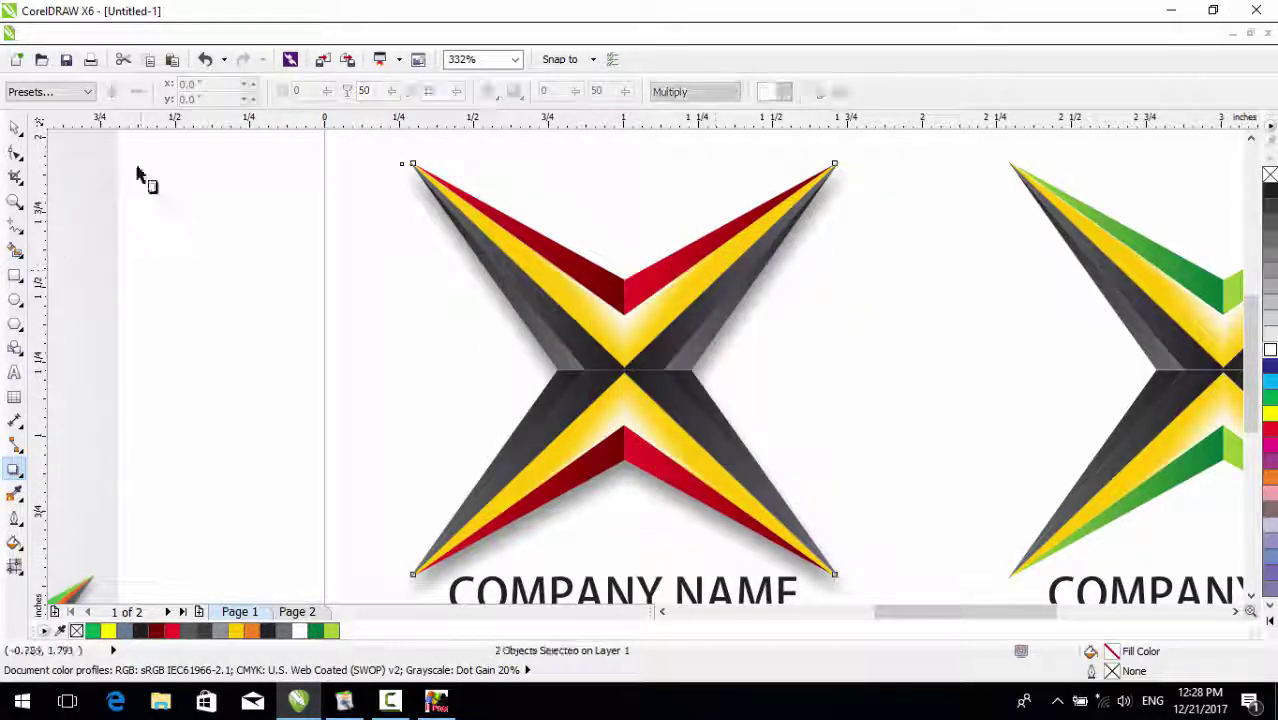
left_click(13, 127)
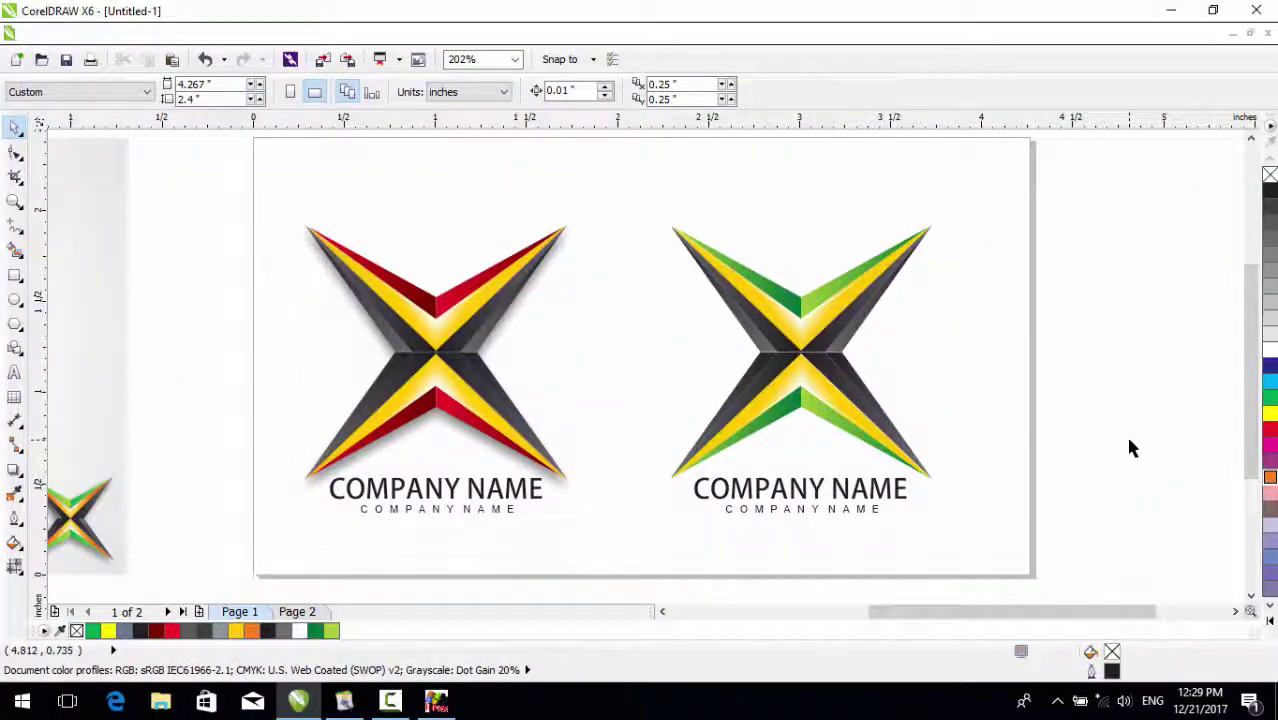
Centre a copy of the reference's light grey gradient rectangle on the page as the background behind the logos
left_click(142, 234)
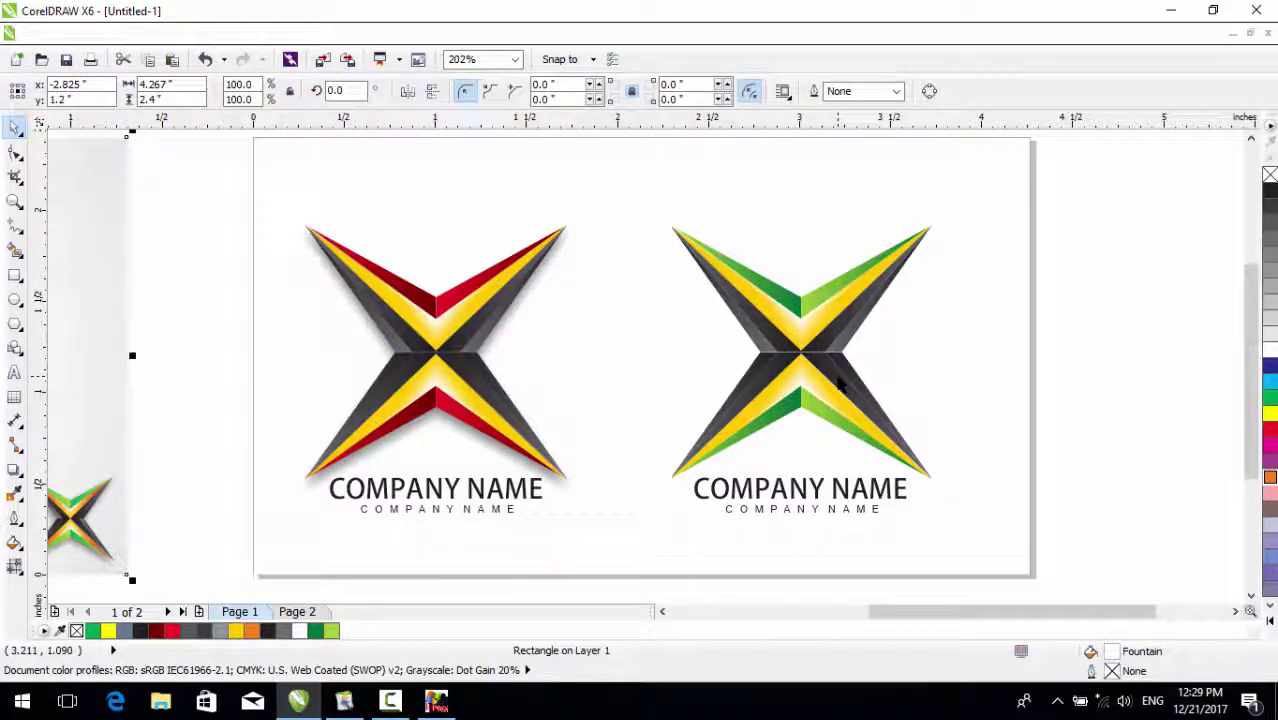
key("p")
left_click(1138, 425)
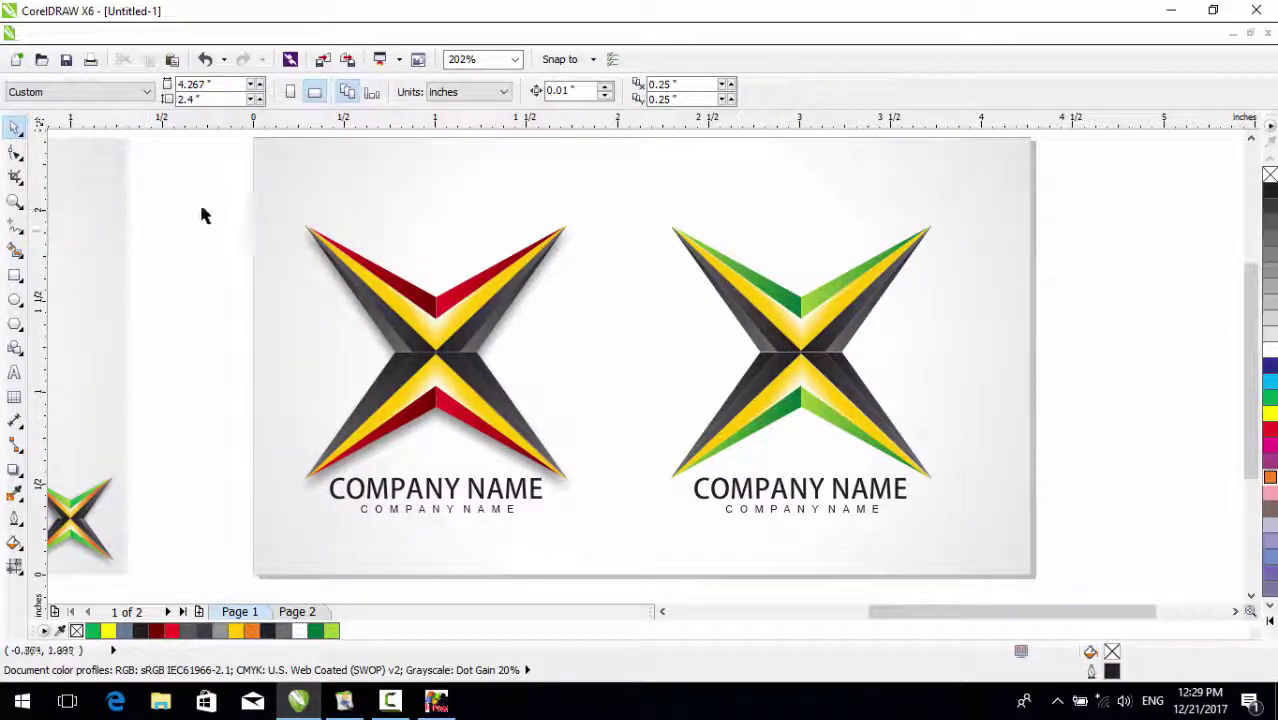
Group both X logos with their company name texts and centre the group on the page
left_click_drag(204, 172, 973, 549)
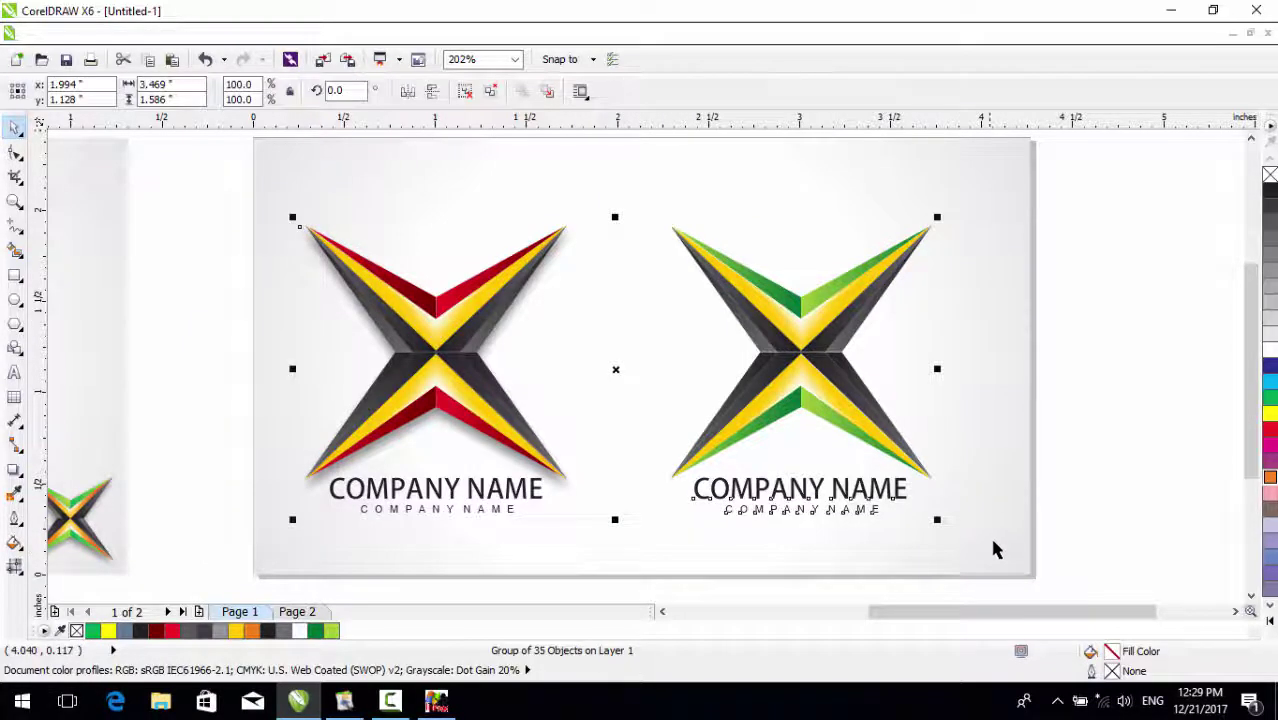
left_click(992, 525, "shift")
key("p")
left_click(1087, 511)
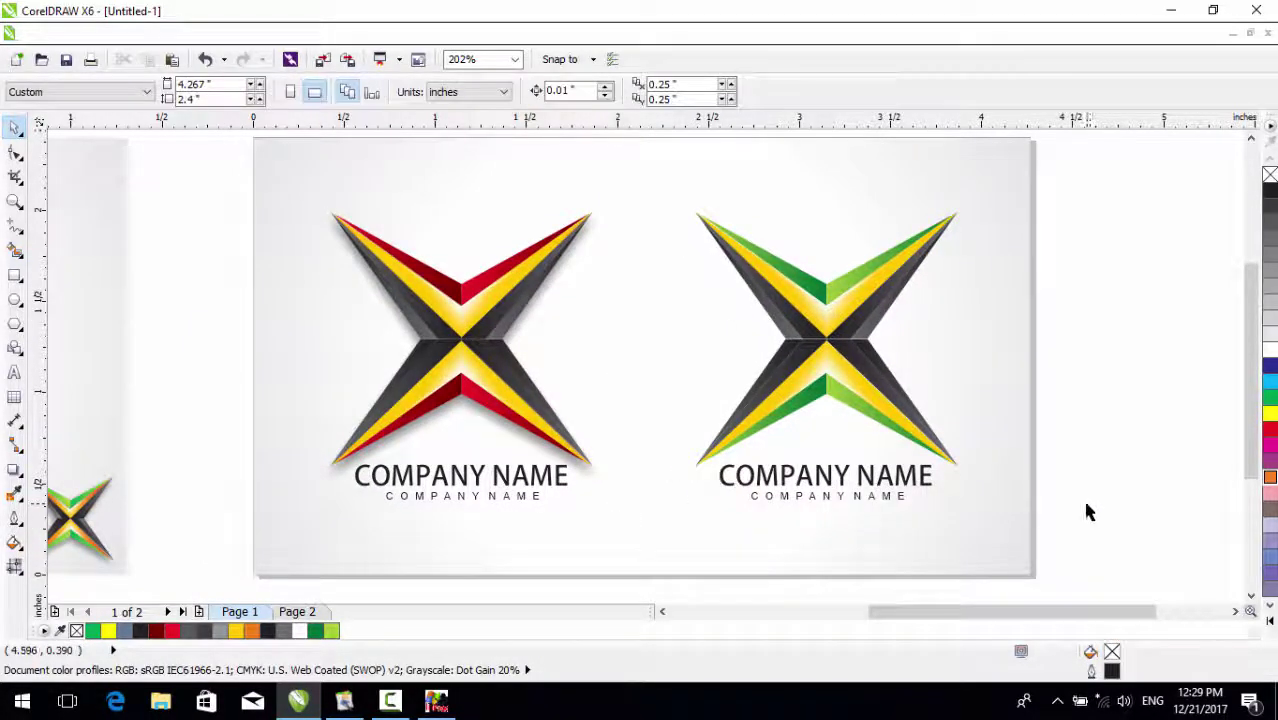
key("F4")
left_click_drag(671, 202, 1114, 545)
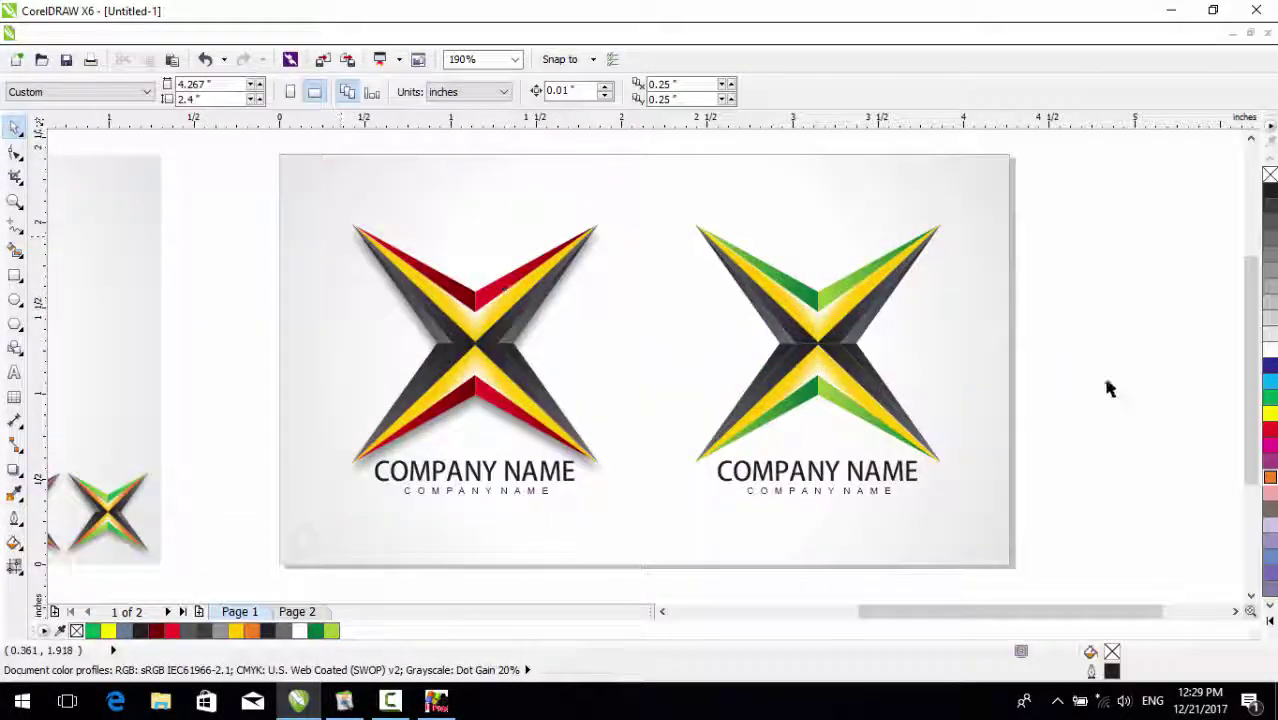